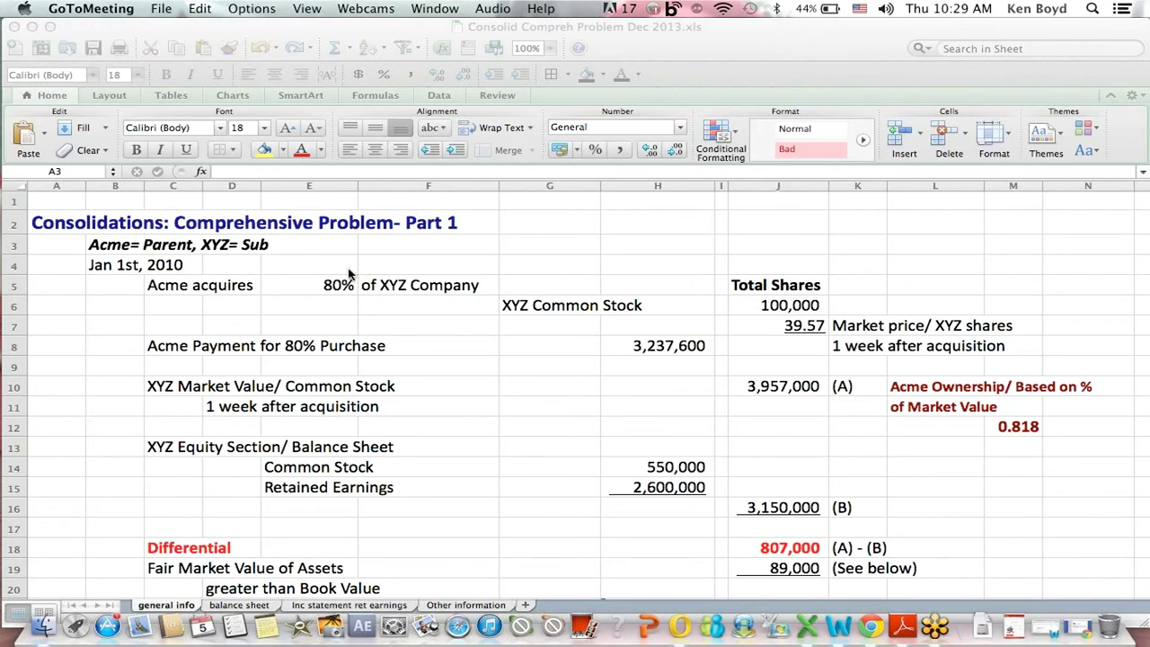
- Review the row 5 statement that Acme acquires 80% of XYZ Company
{"action": "left_click", "coordinate": [337, 281]}
{"action": "left_click", "coordinate": [325, 286]}
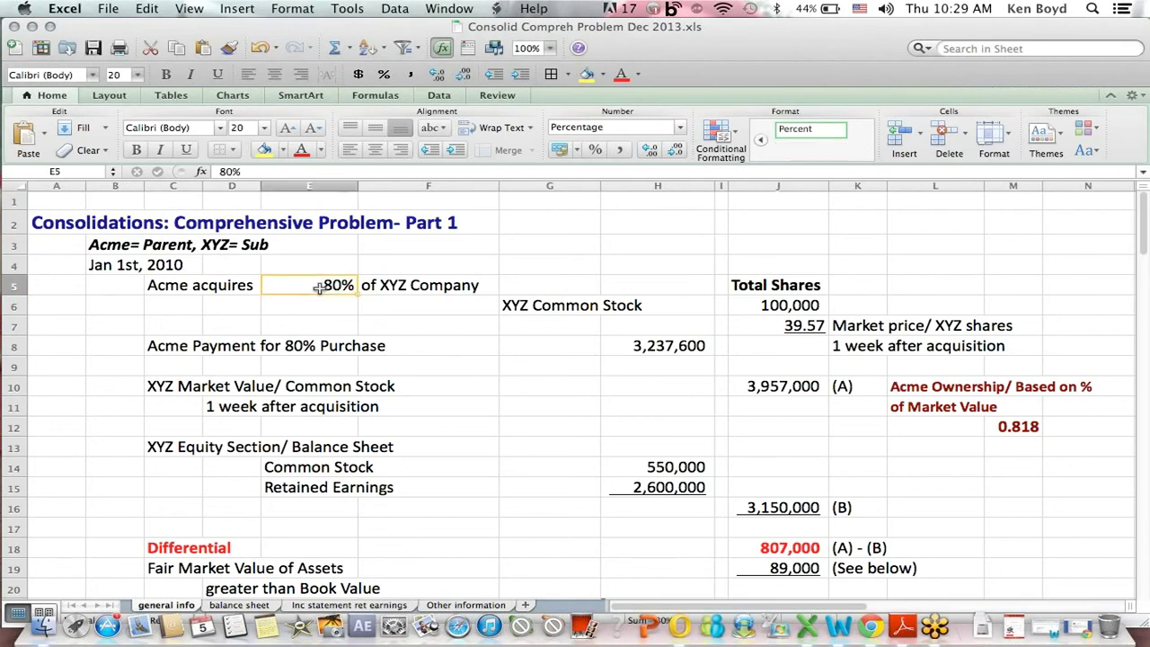
{"action": "left_click", "coordinate": [187, 286]}
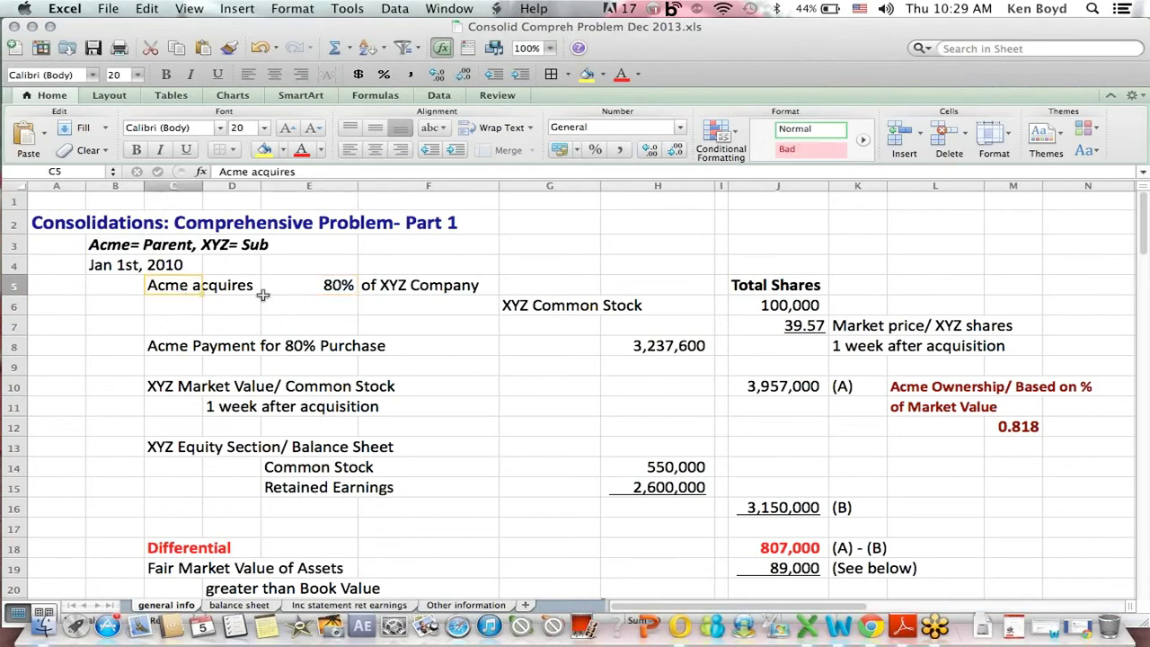
{"action": "left_click", "coordinate": [334, 288]}
{"action": "left_click", "coordinate": [401, 286]}
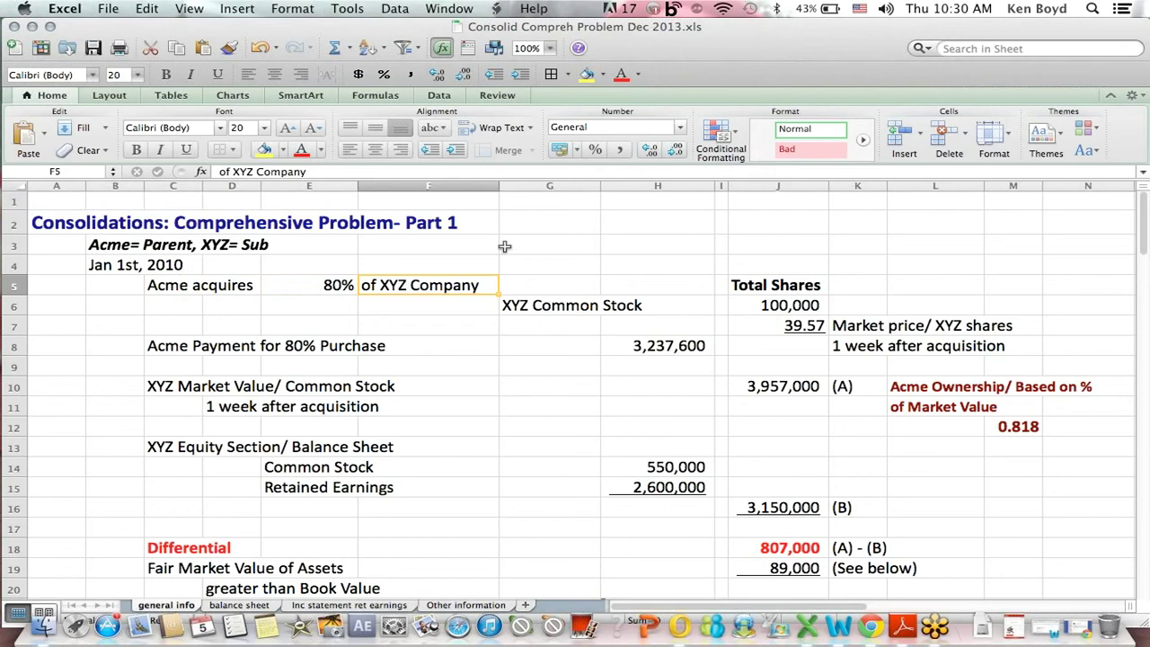
{"action": "left_click", "coordinate": [786, 234]}
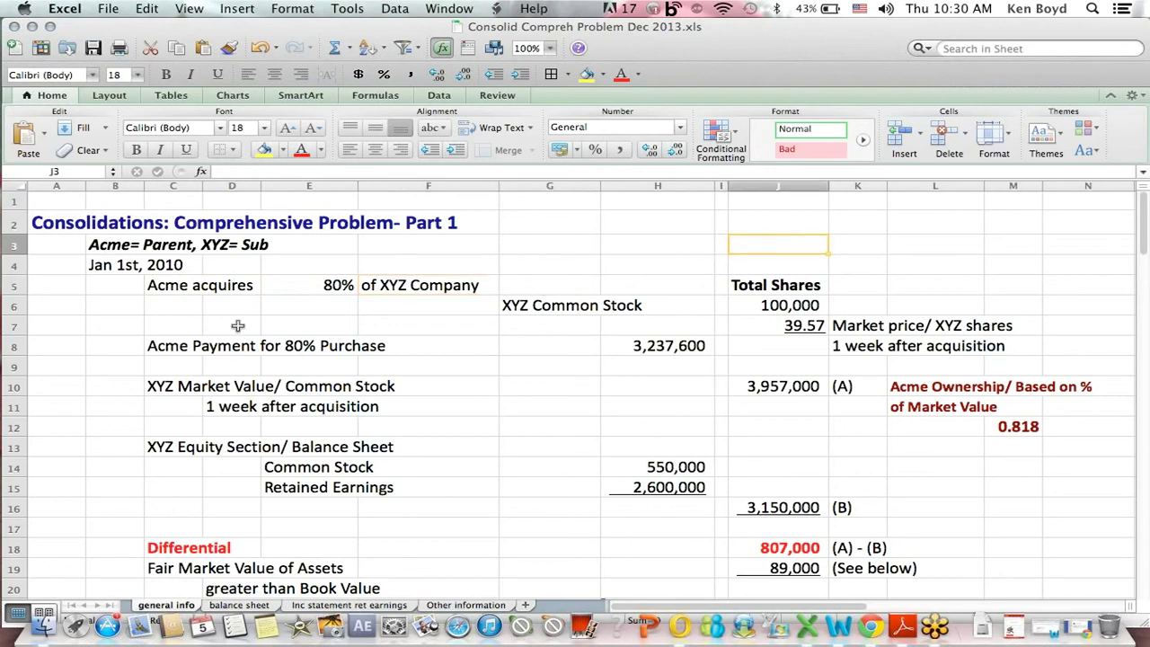
- Look over the whole calculation block from the acquisition terms in row 5 down to the Differential row
{"action": "left_click_drag", "start_coordinate": [198, 288], "coordinate": [843, 550]}
{"action": "left_click", "coordinate": [853, 207]}
{"action": "key", "text": "Up"}
{"action": "key", "text": "Up"}
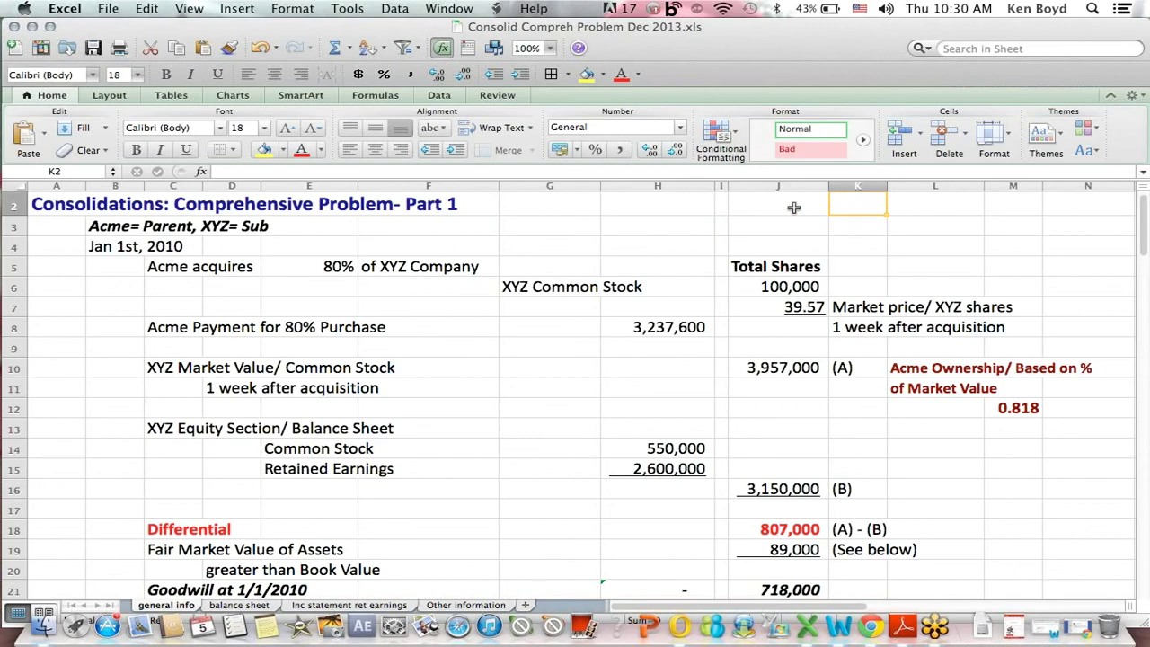
- Examine XYZ's total shares, the market price per share, and the formula behind the XYZ market value in J10
{"action": "left_click_drag", "start_coordinate": [521, 286], "coordinate": [789, 286]}
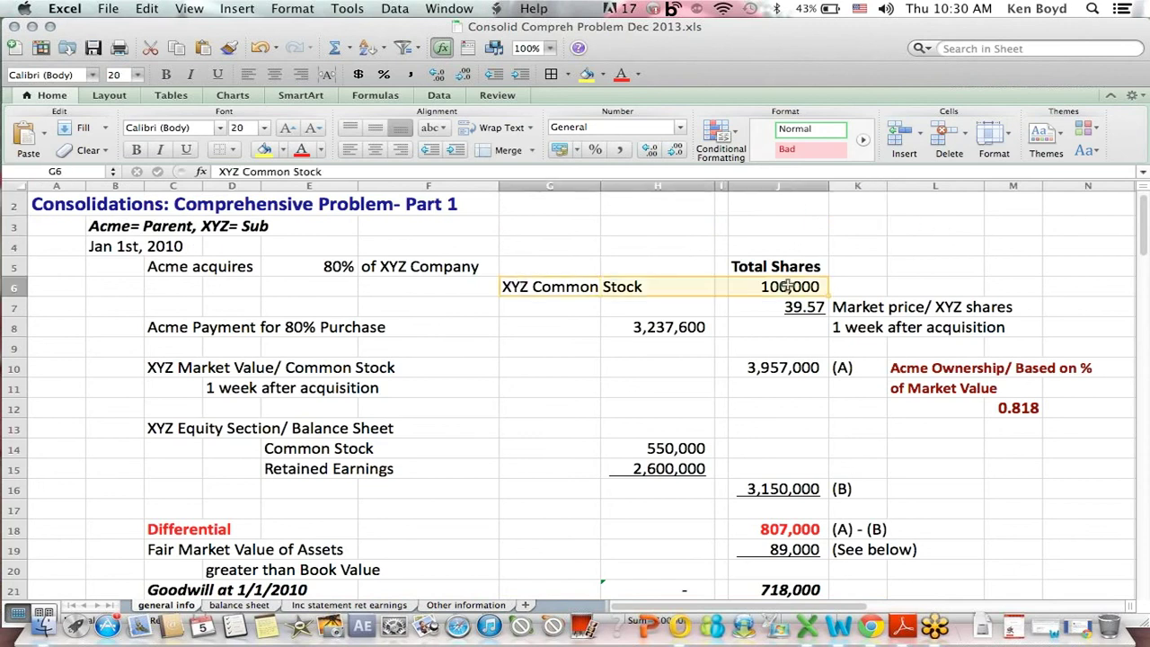
{"action": "left_click", "coordinate": [790, 345]}
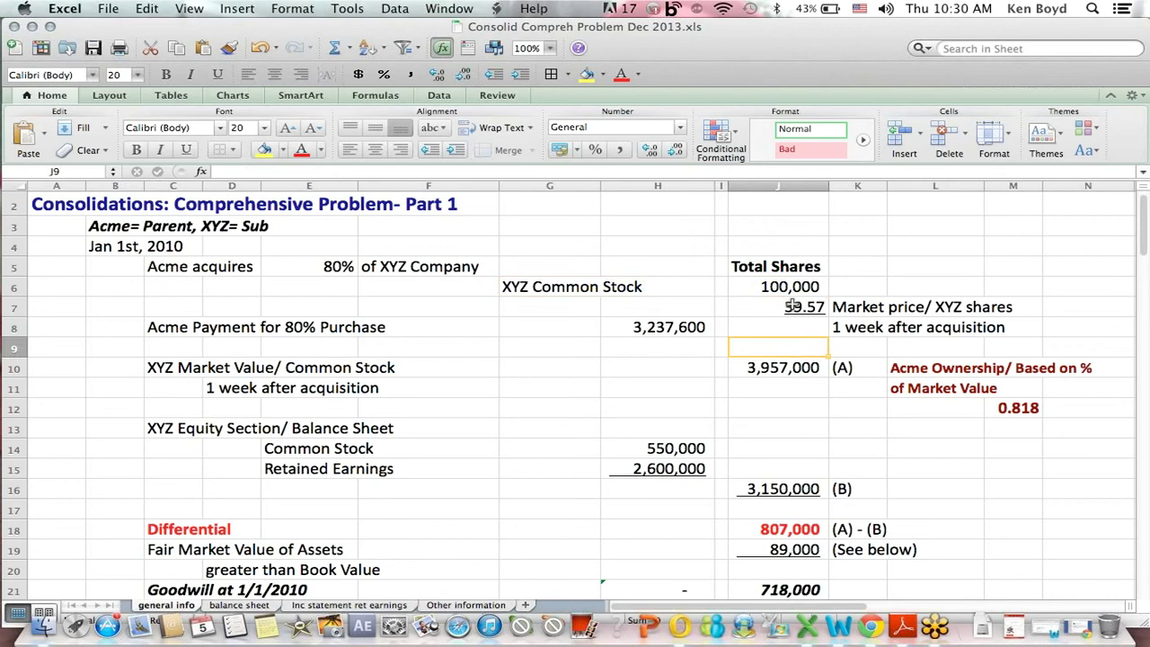
{"action": "left_click_drag", "start_coordinate": [792, 306], "coordinate": [952, 325]}
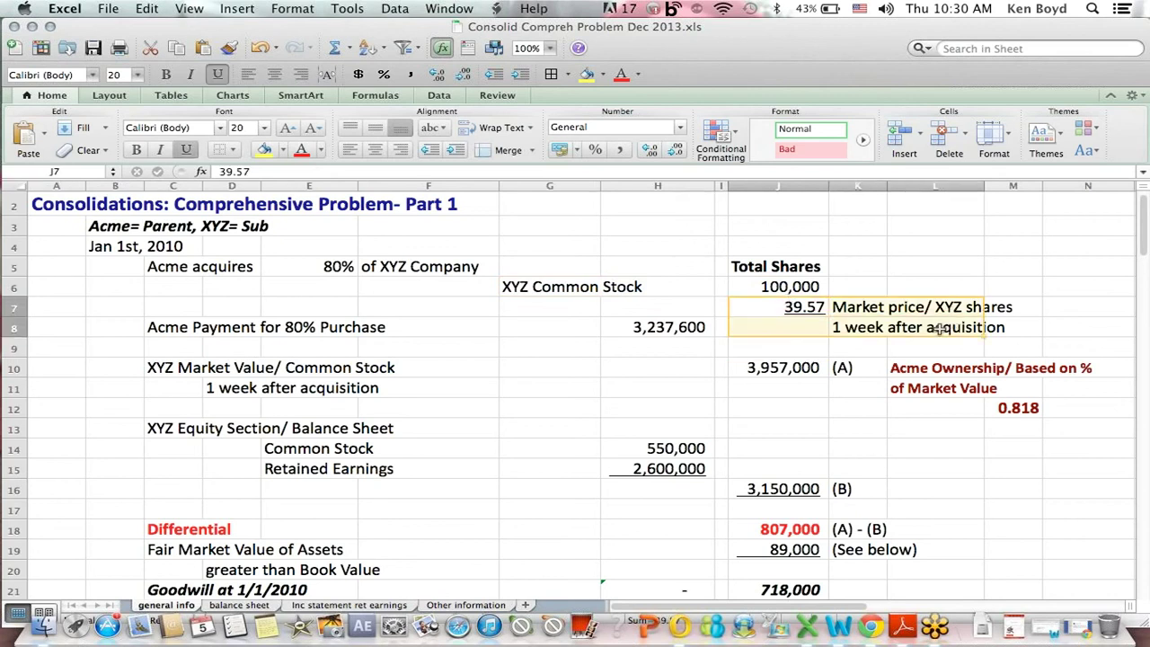
{"action": "left_click", "coordinate": [896, 343]}
{"action": "left_click", "coordinate": [813, 306]}
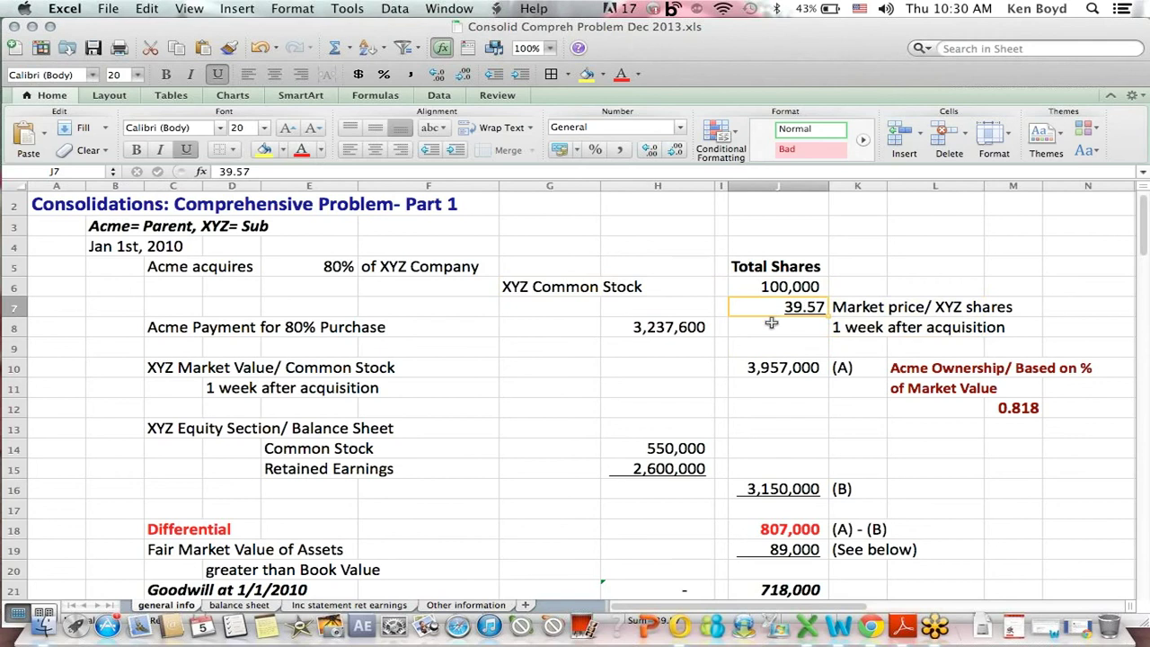
{"action": "left_click", "coordinate": [768, 368]}
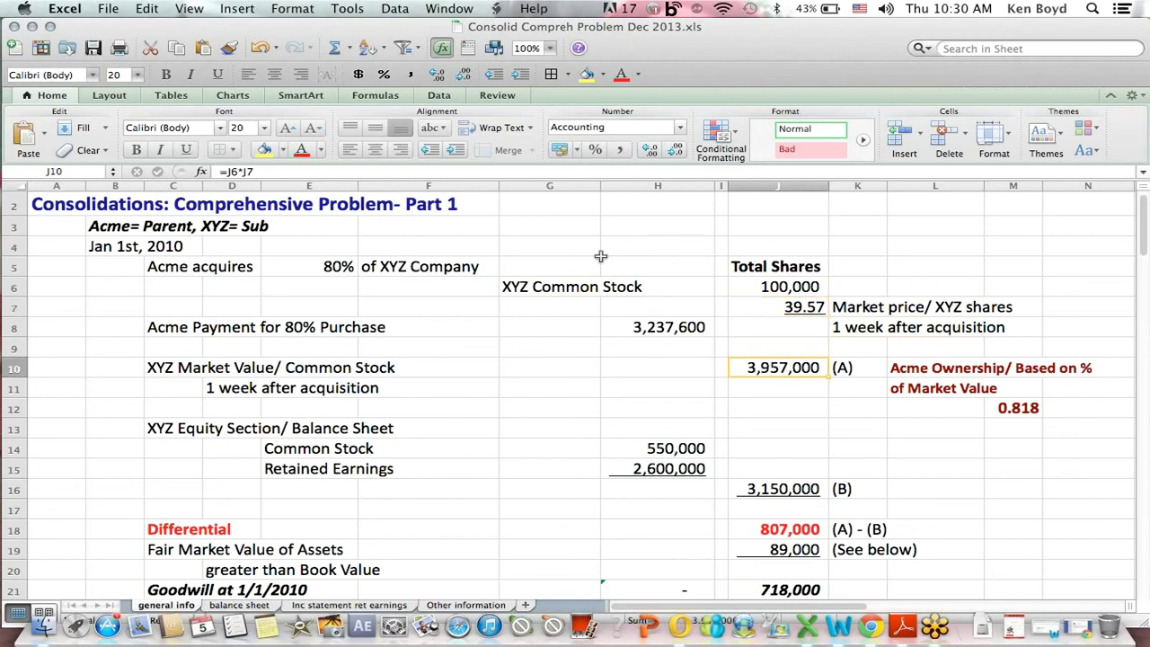
{"action": "left_click", "coordinate": [230, 172]}
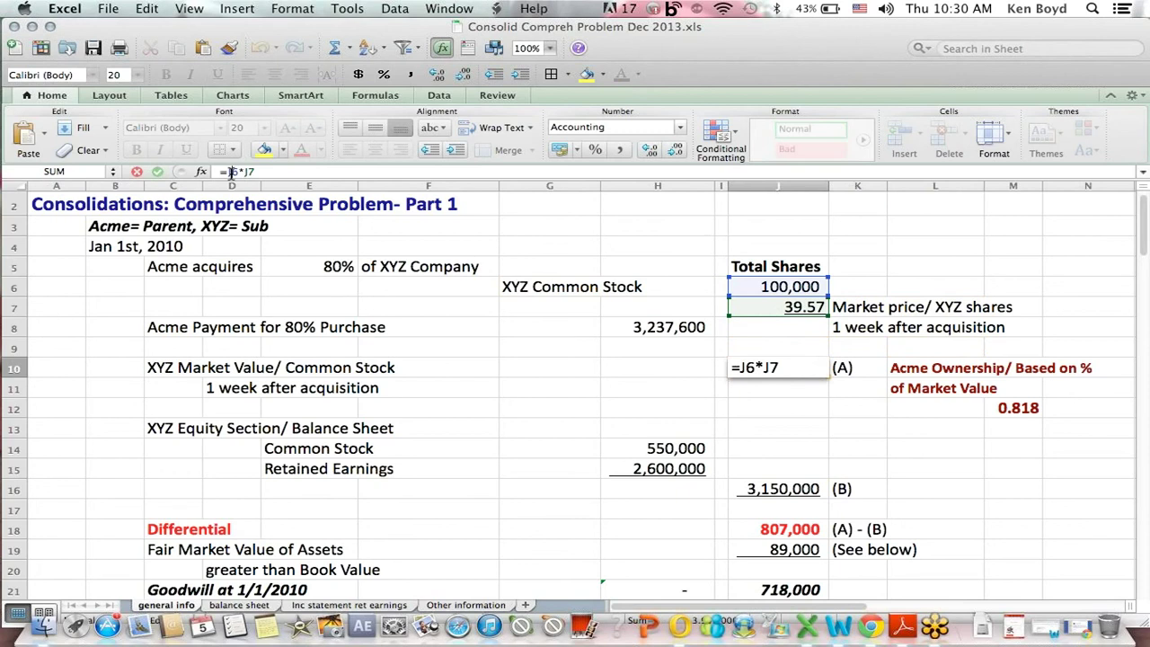
{"action": "key", "text": "Return"}
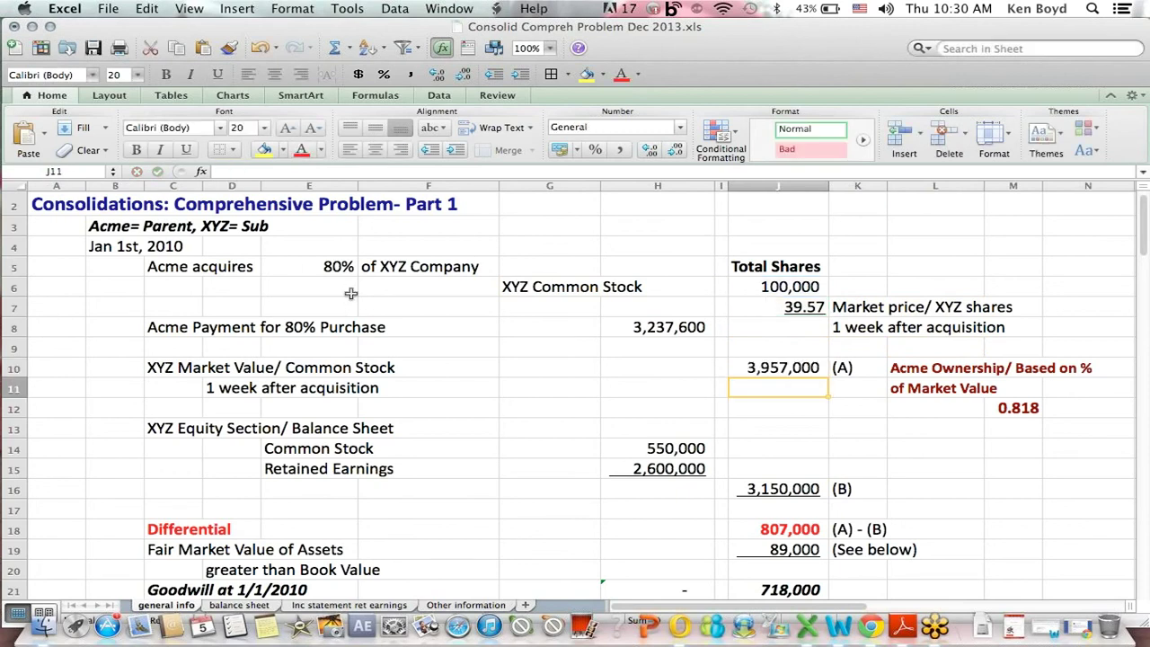
{"action": "left_click", "coordinate": [774, 370]}
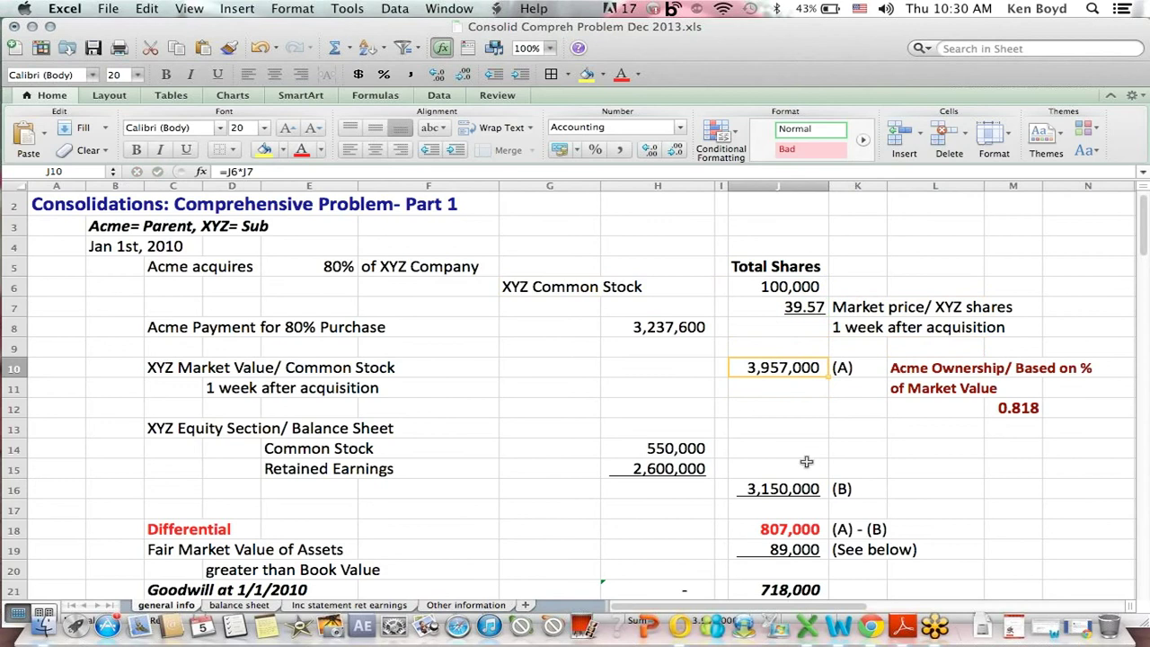
- Look ahead at the goodwill rows and compare them with the XYZ market value marked (A)
{"action": "left_click", "coordinate": [879, 563]}
{"action": "key", "text": "Down"}
{"action": "key", "text": "Down"}
{"action": "key", "text": "Down"}
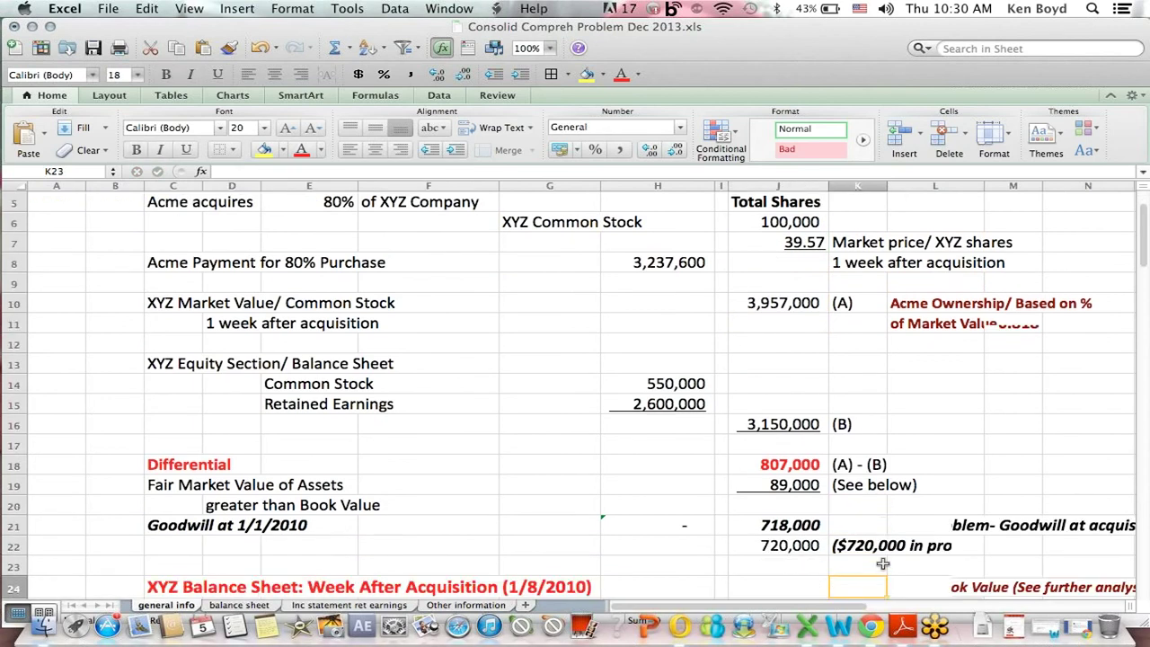
{"action": "key", "text": "Down"}
{"action": "left_click", "coordinate": [773, 284]}
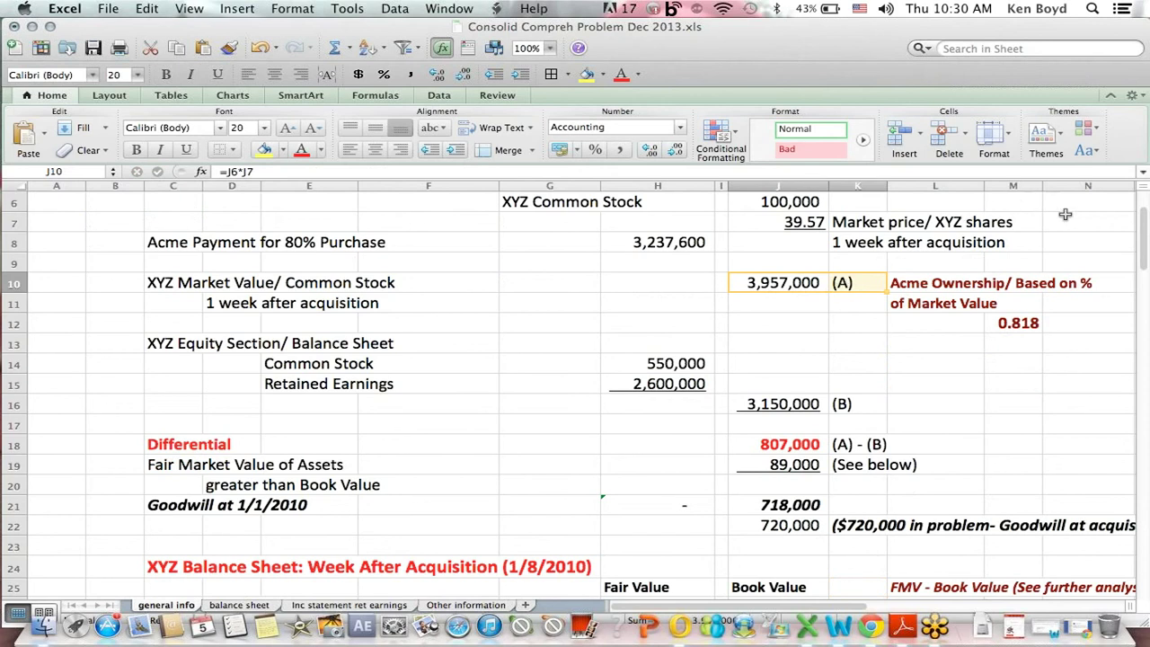
{"action": "left_click", "coordinate": [1098, 220]}
{"action": "key", "text": "Up"}
{"action": "key", "text": "Up"}
{"action": "key", "text": "Up"}
{"action": "key", "text": "Up"}
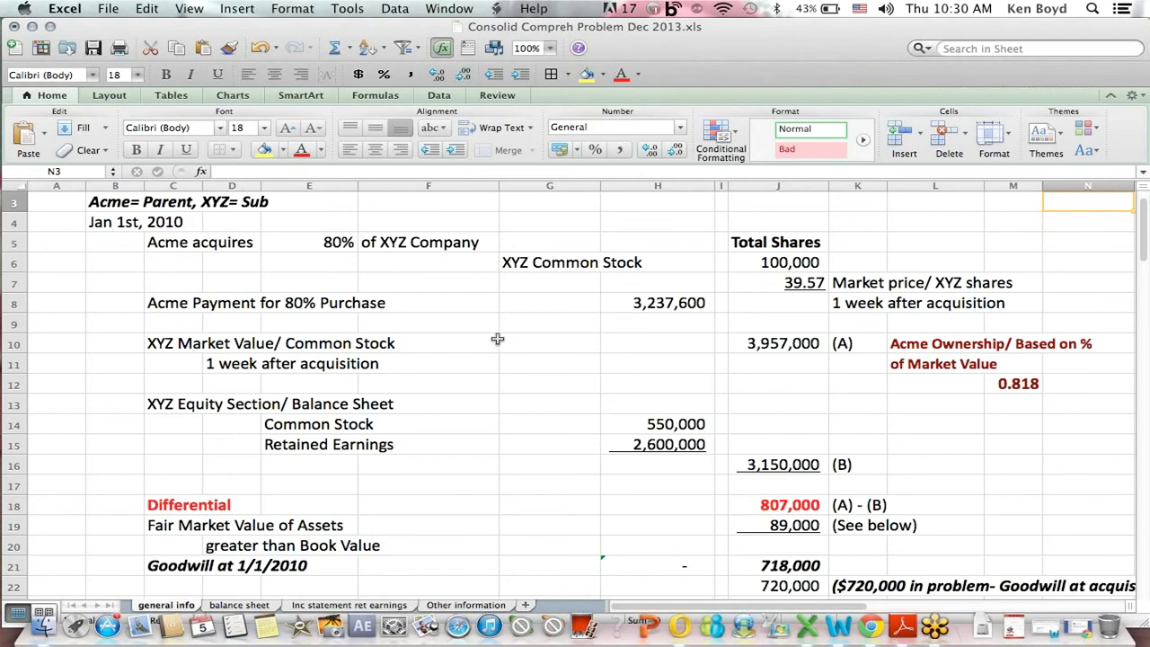
- Review Acme's payment for the 80% purchase in row 8 against the acquisition statement in row 5
{"action": "left_click", "coordinate": [165, 306]}
{"action": "left_click", "coordinate": [644, 309]}
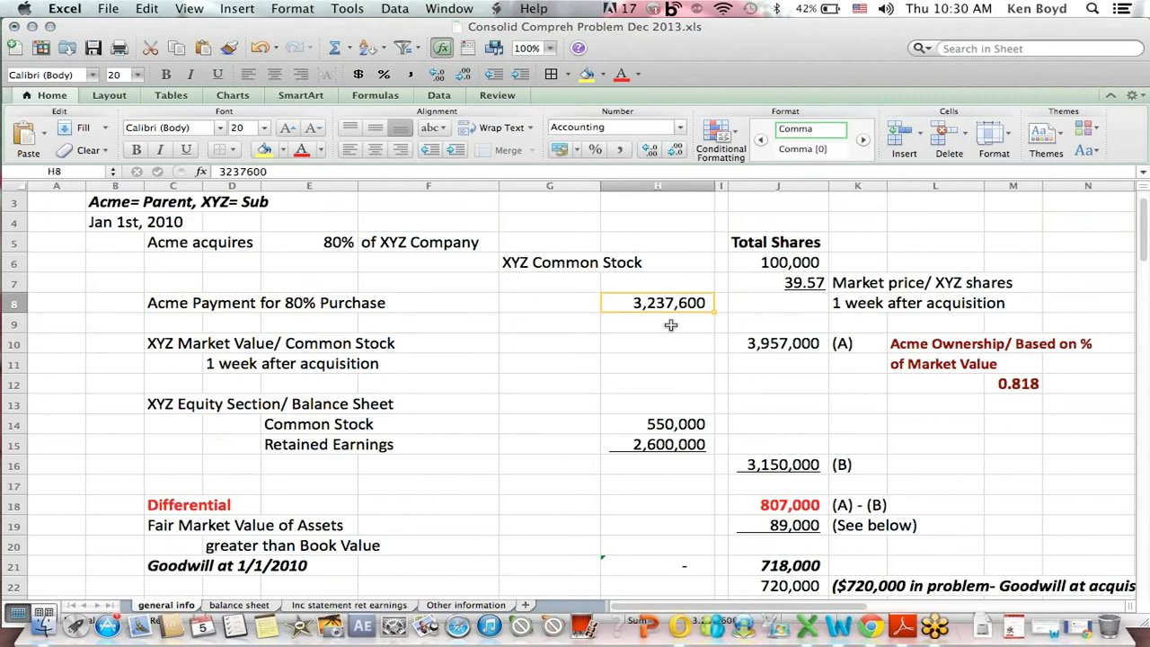
{"action": "left_click", "coordinate": [160, 302]}
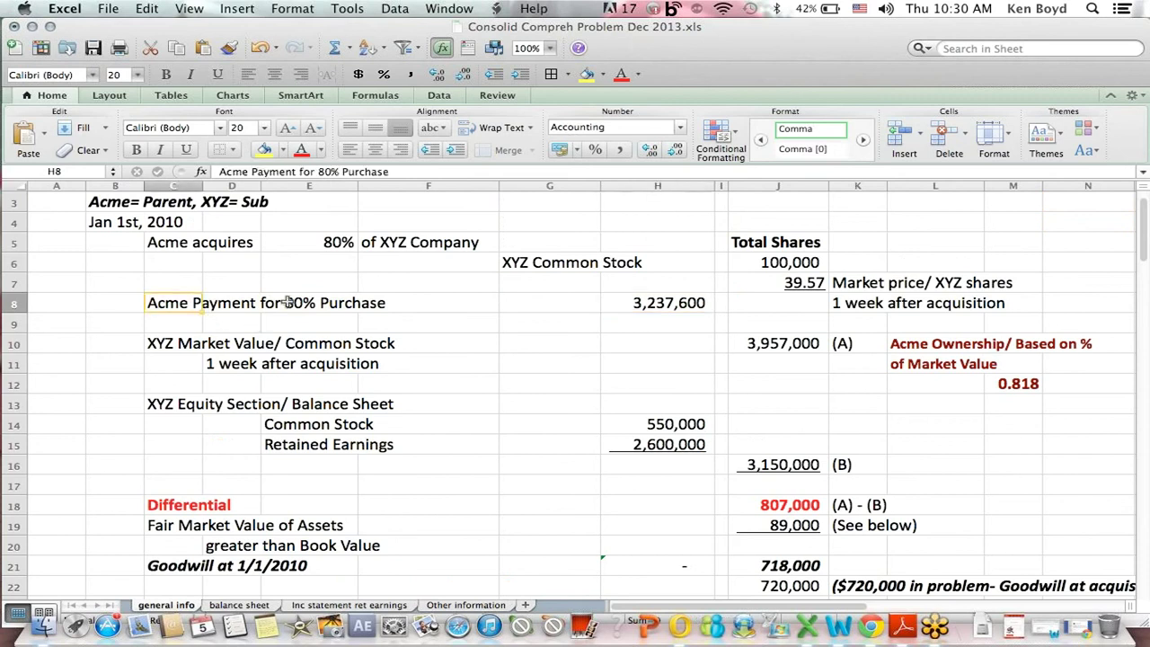
{"action": "left_click", "coordinate": [412, 238]}
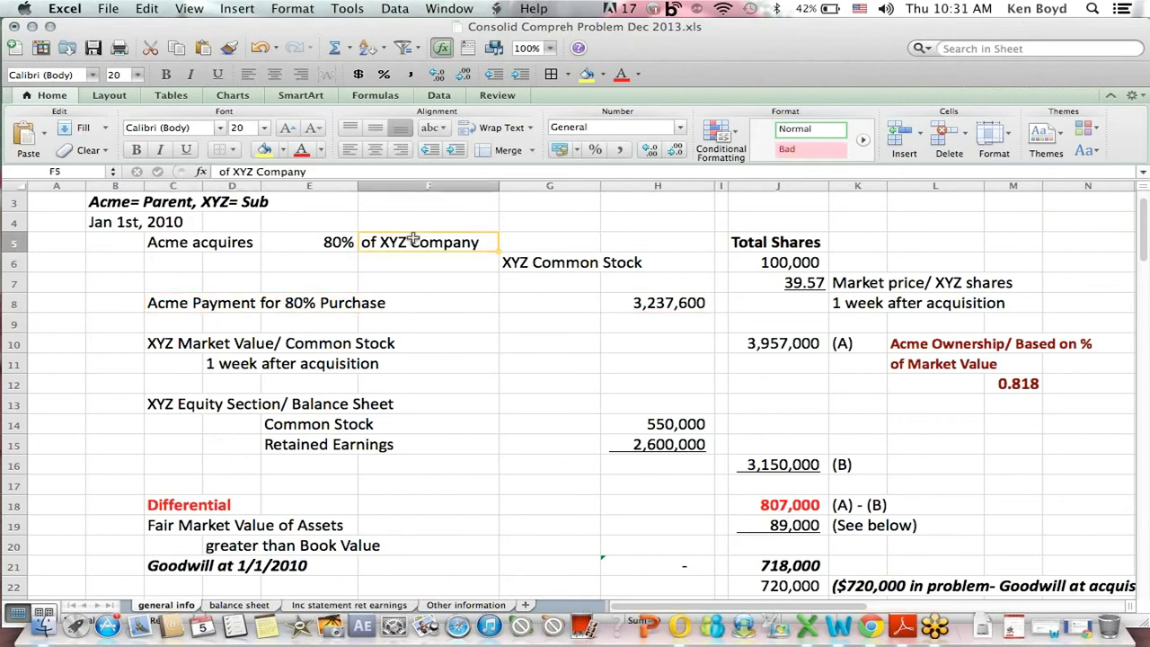
{"action": "left_click", "coordinate": [610, 307]}
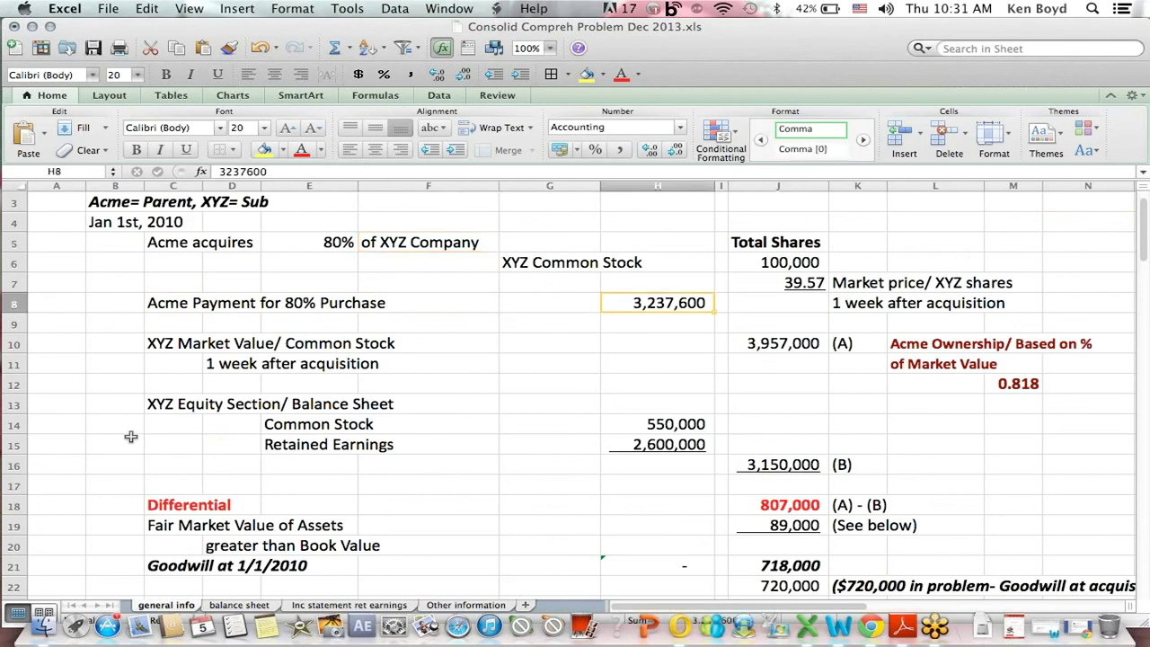
- Examine XYZ's equity section, covering common stock and retained earnings, and the formula for its total in J16
{"action": "left_click_drag", "start_coordinate": [139, 412], "coordinate": [711, 472]}
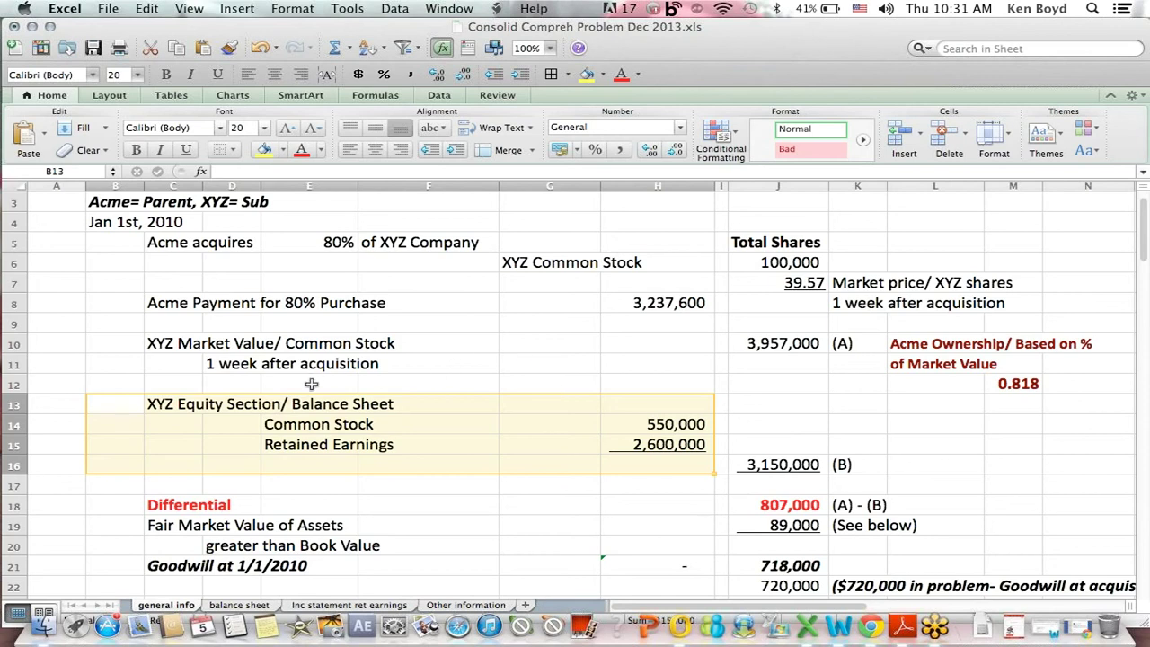
{"action": "left_click", "coordinate": [423, 401]}
{"action": "left_click", "coordinate": [290, 424]}
{"action": "left_click", "coordinate": [626, 419]}
{"action": "left_click", "coordinate": [314, 443]}
{"action": "left_click", "coordinate": [669, 438]}
{"action": "left_click", "coordinate": [760, 465]}
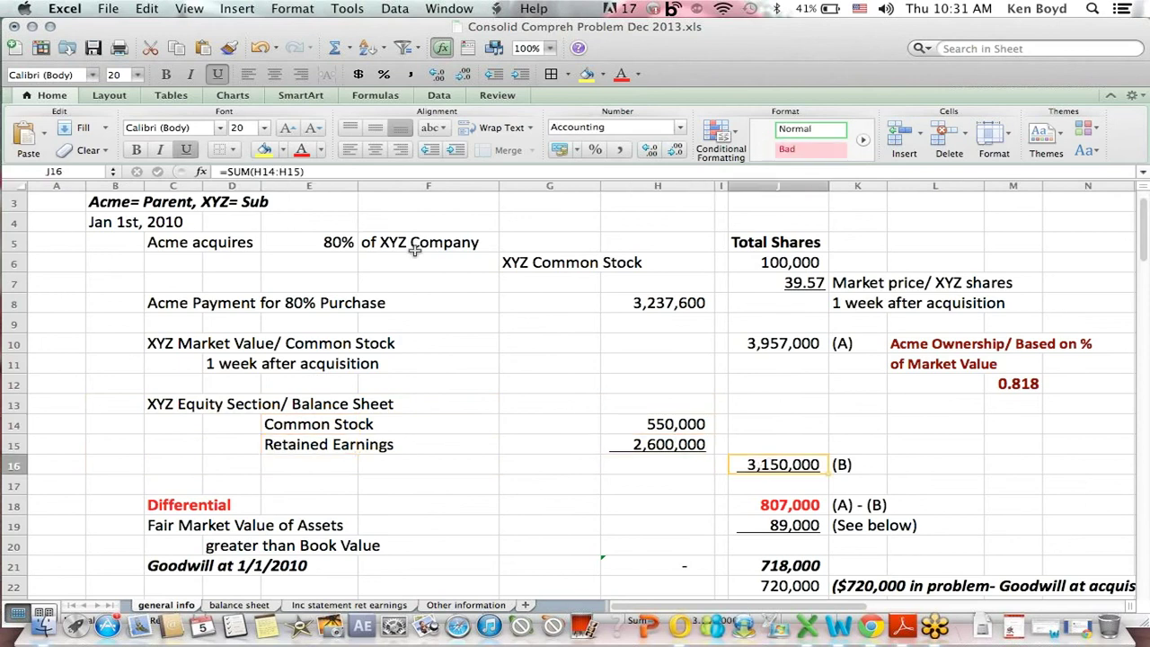
{"action": "left_click", "coordinate": [275, 170]}
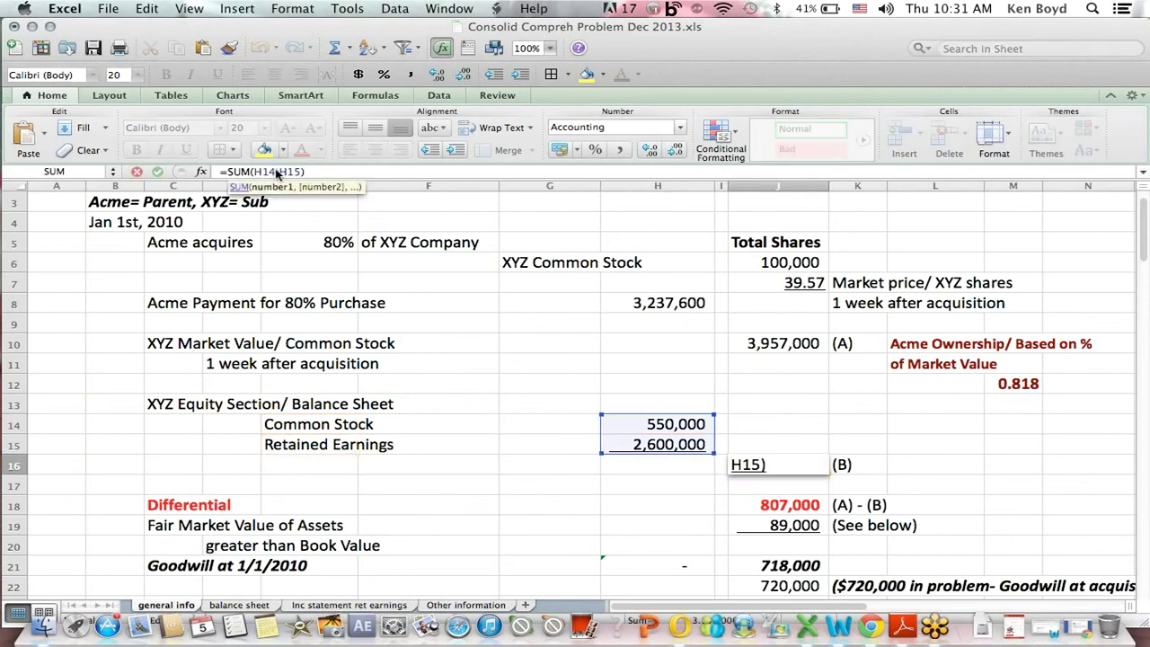
{"action": "key", "text": "Return"}
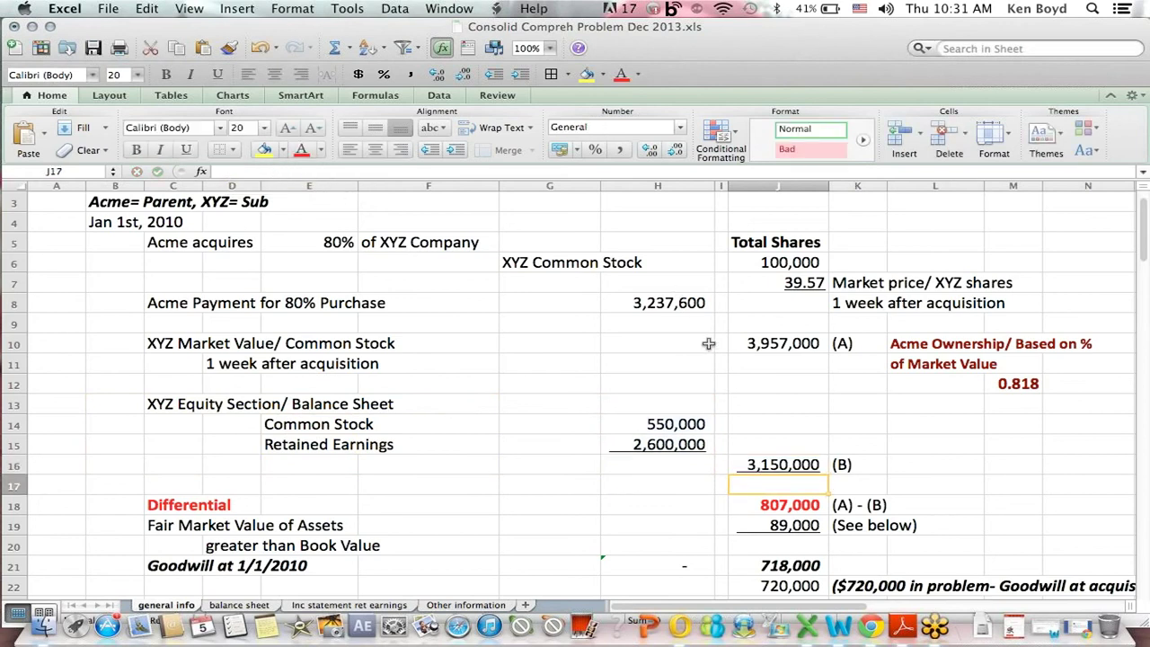
- Inspect the Differential formula in J18 and the equity total it draws on
{"action": "left_click", "coordinate": [789, 464]}
{"action": "left_click", "coordinate": [796, 503]}
{"action": "left_click", "coordinate": [248, 171]}
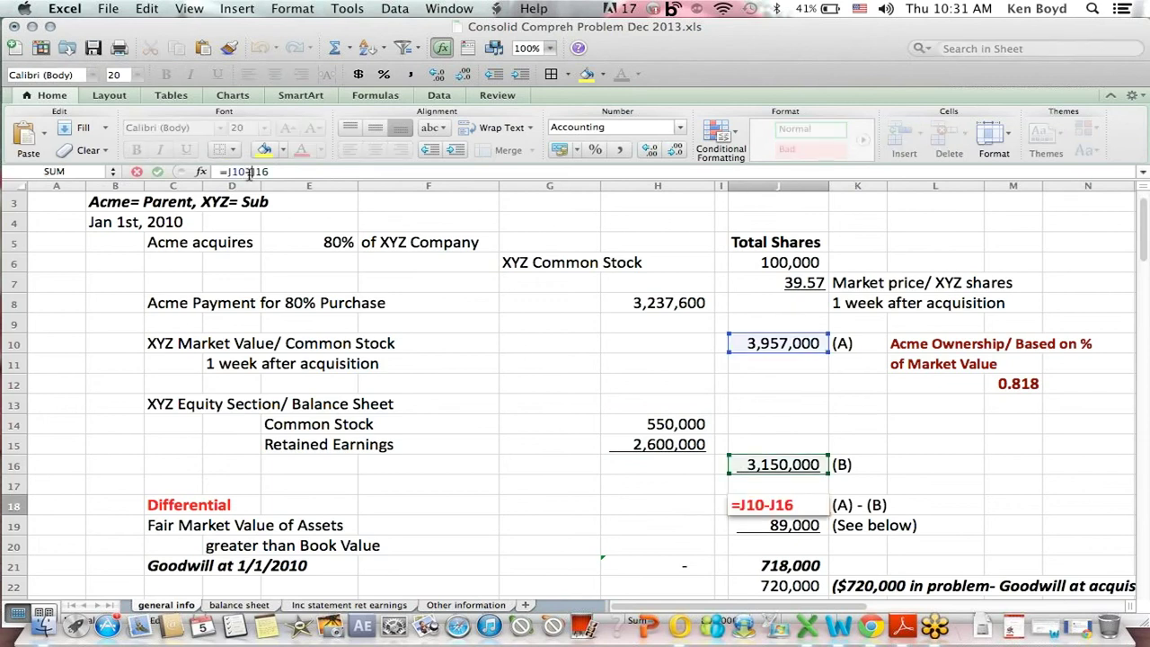
{"action": "key", "text": "Return"}
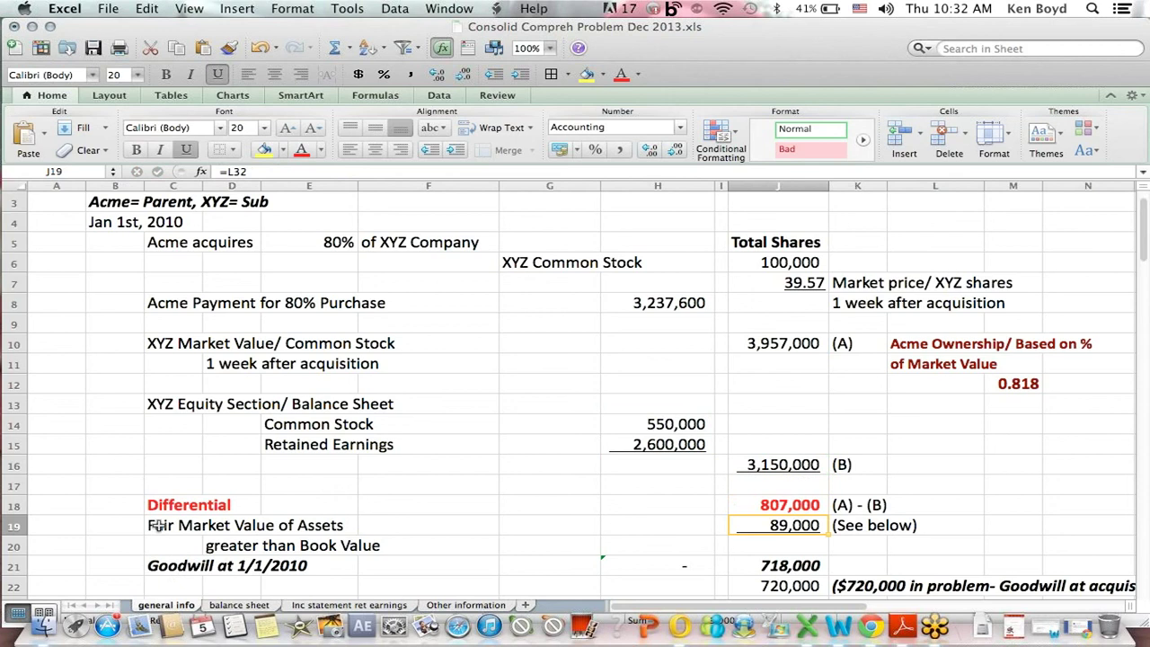
- Examine the excess of the assets' fair market value over book value and the goodwill formula in J21
{"action": "left_click_drag", "start_coordinate": [160, 526], "coordinate": [387, 542]}
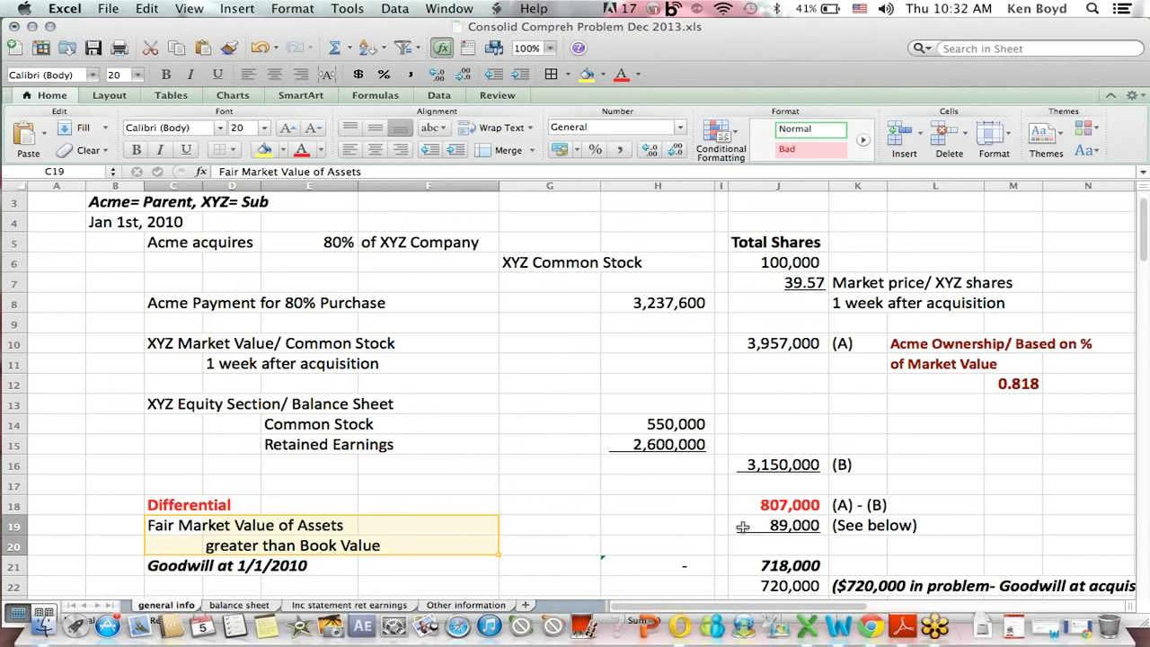
{"action": "left_click", "coordinate": [799, 518]}
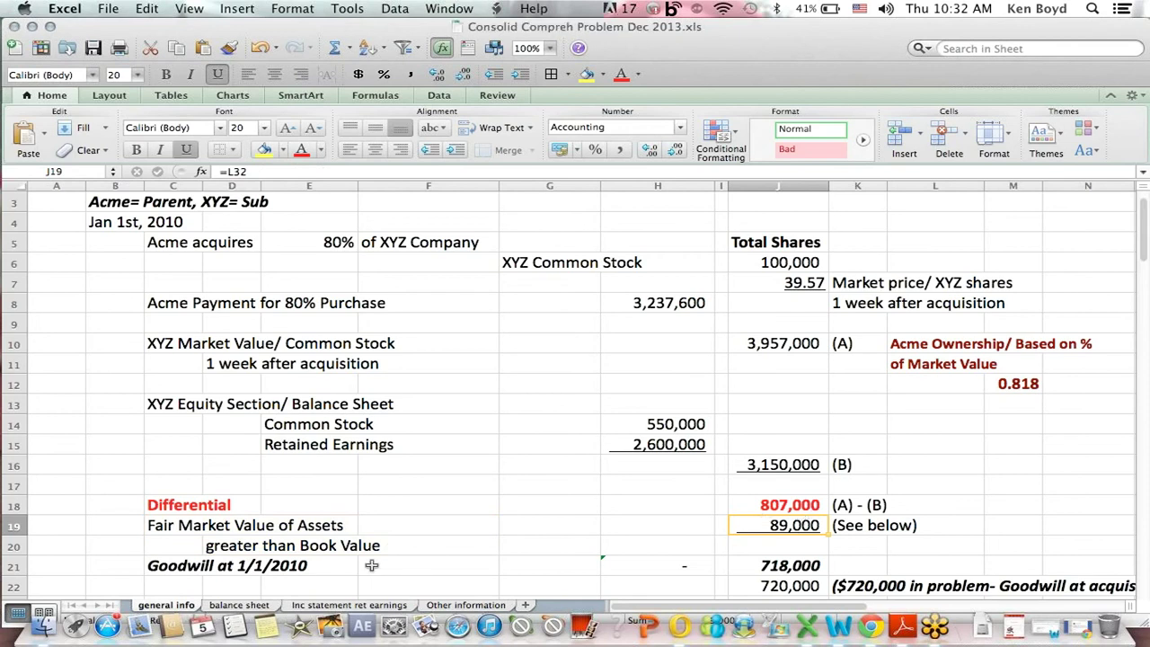
{"action": "left_click", "coordinate": [790, 564]}
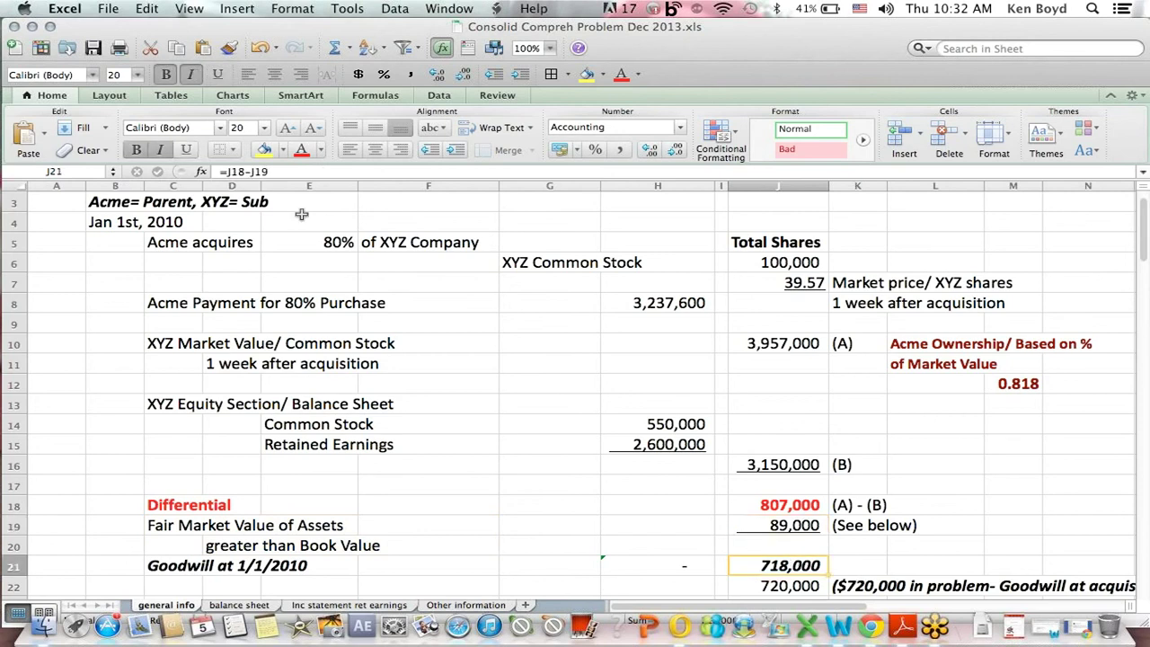
{"action": "left_click", "coordinate": [243, 175]}
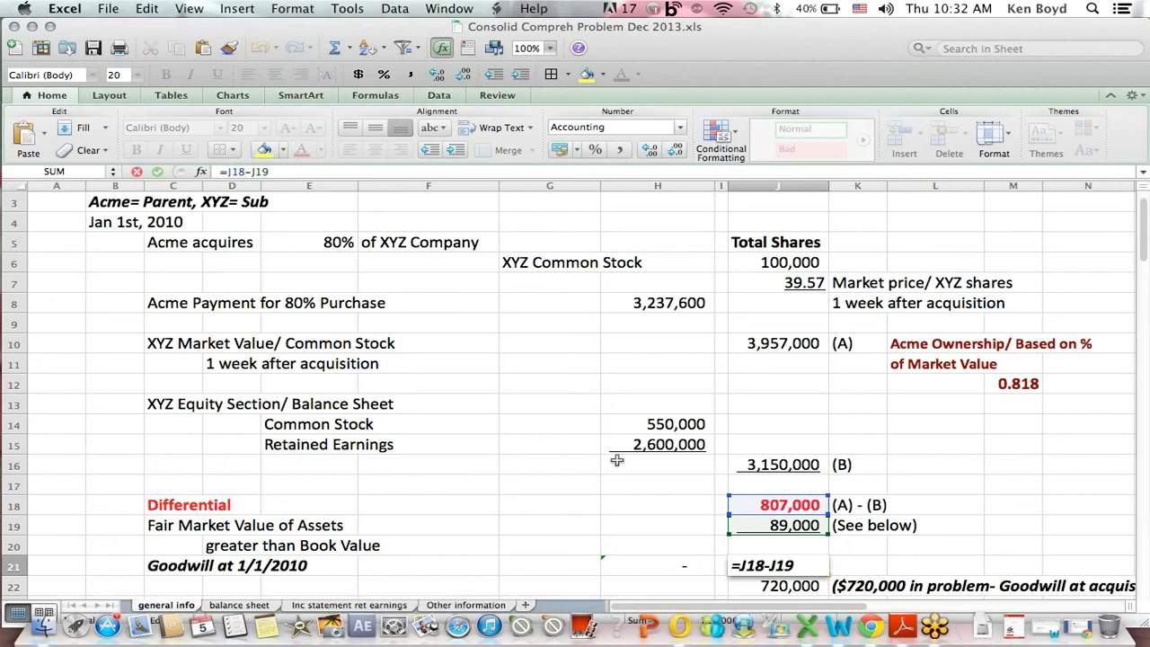
{"action": "key", "text": "Return"}
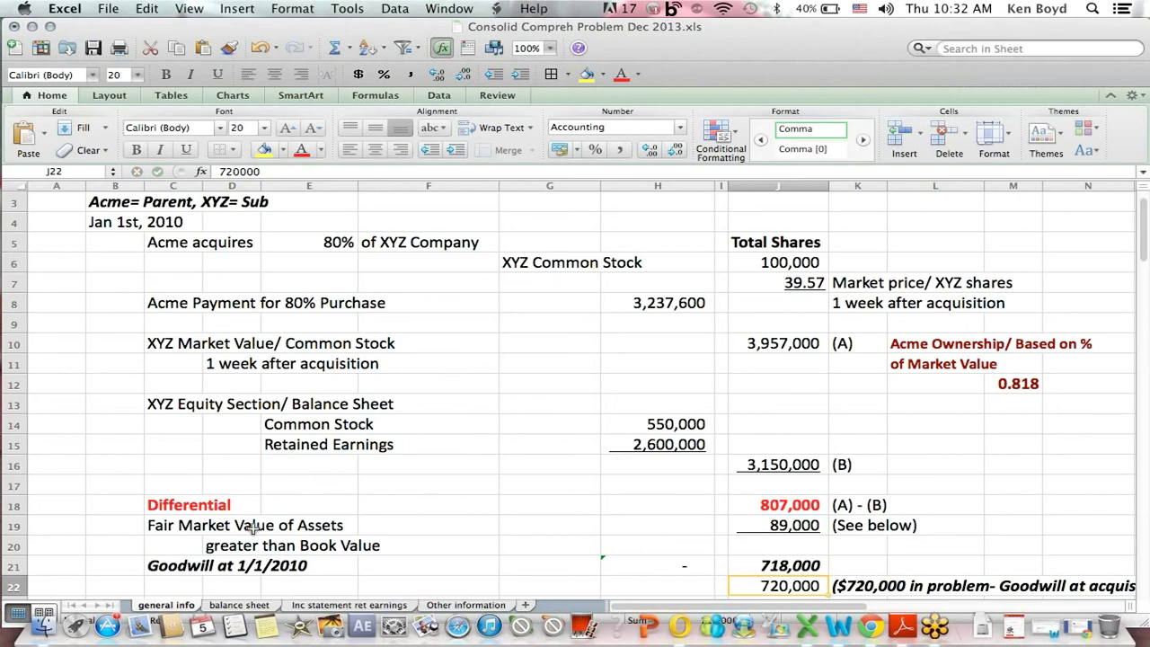
{"action": "key", "text": "Return"}
{"action": "key", "text": "Return"}
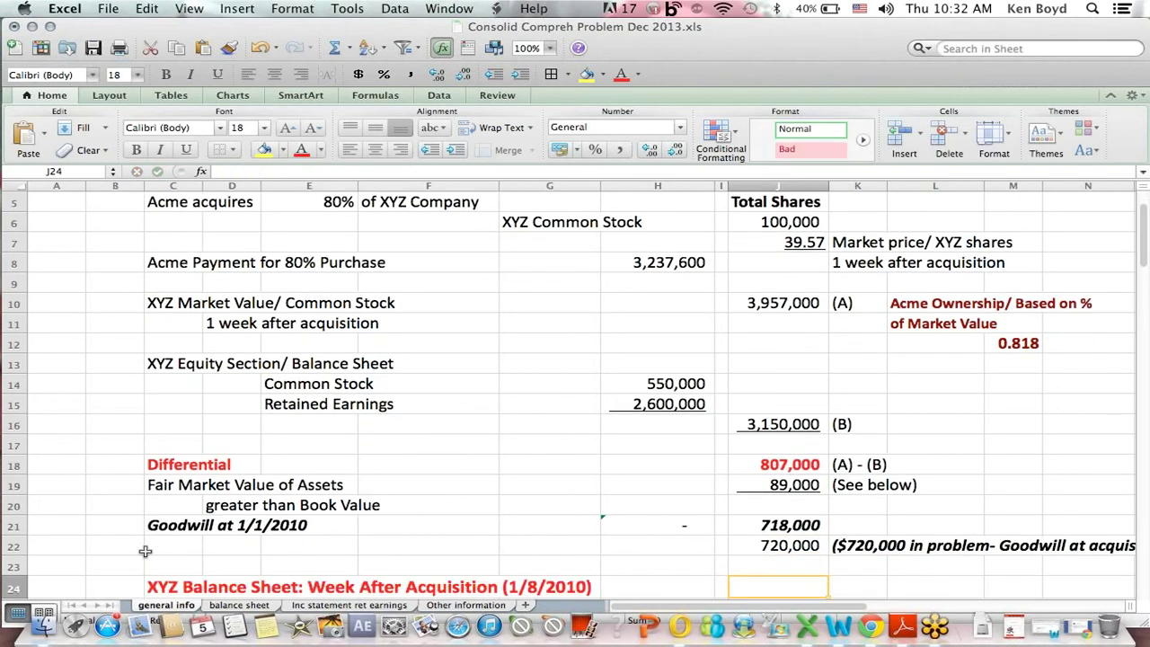
- Compare the Goodwill at 1/1/2010 row with the problem's stated goodwill figure in row 22
{"action": "left_click_drag", "start_coordinate": [149, 528], "coordinate": [809, 524]}
{"action": "left_click", "coordinate": [778, 548]}
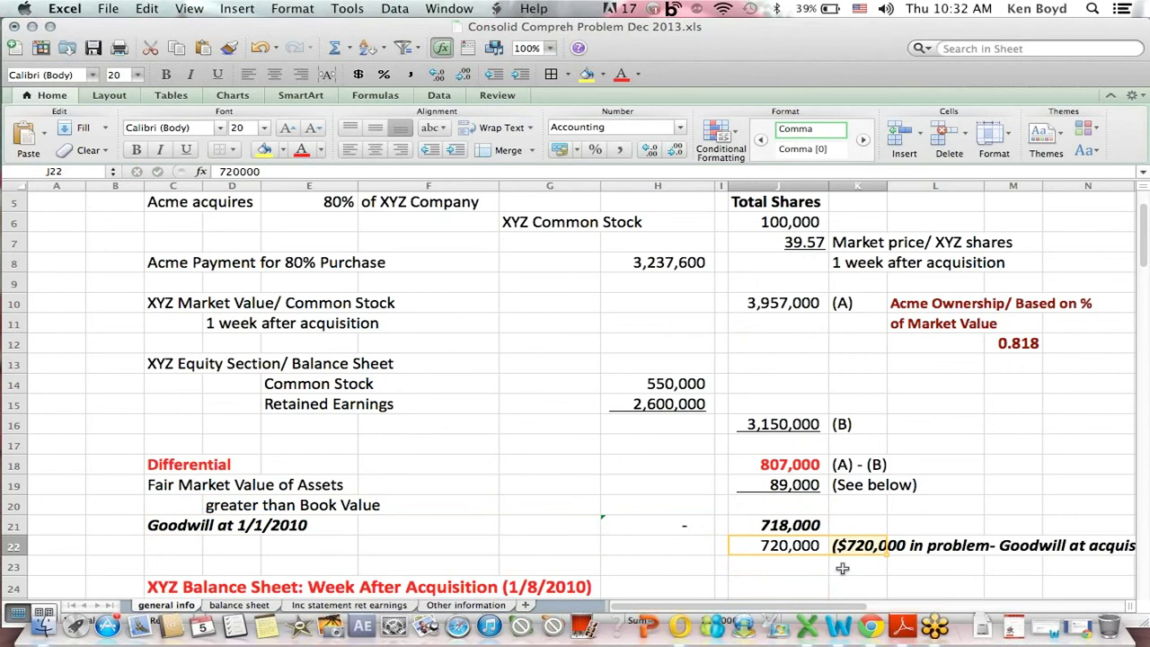
{"action": "left_click", "coordinate": [614, 524]}
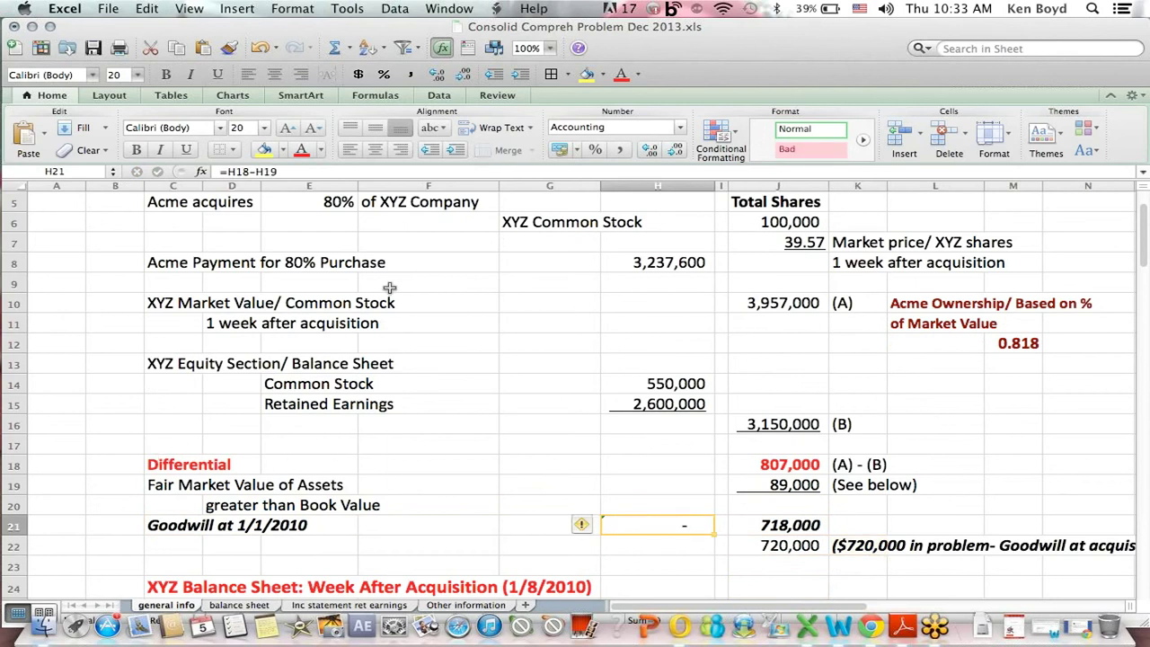
- Recheck the XYZ market value row along with the share count and market price that feed it
{"action": "left_click_drag", "start_coordinate": [199, 296], "coordinate": [907, 315]}
{"action": "left_click_drag", "start_coordinate": [797, 217], "coordinate": [855, 264]}
{"action": "left_click", "coordinate": [807, 299]}
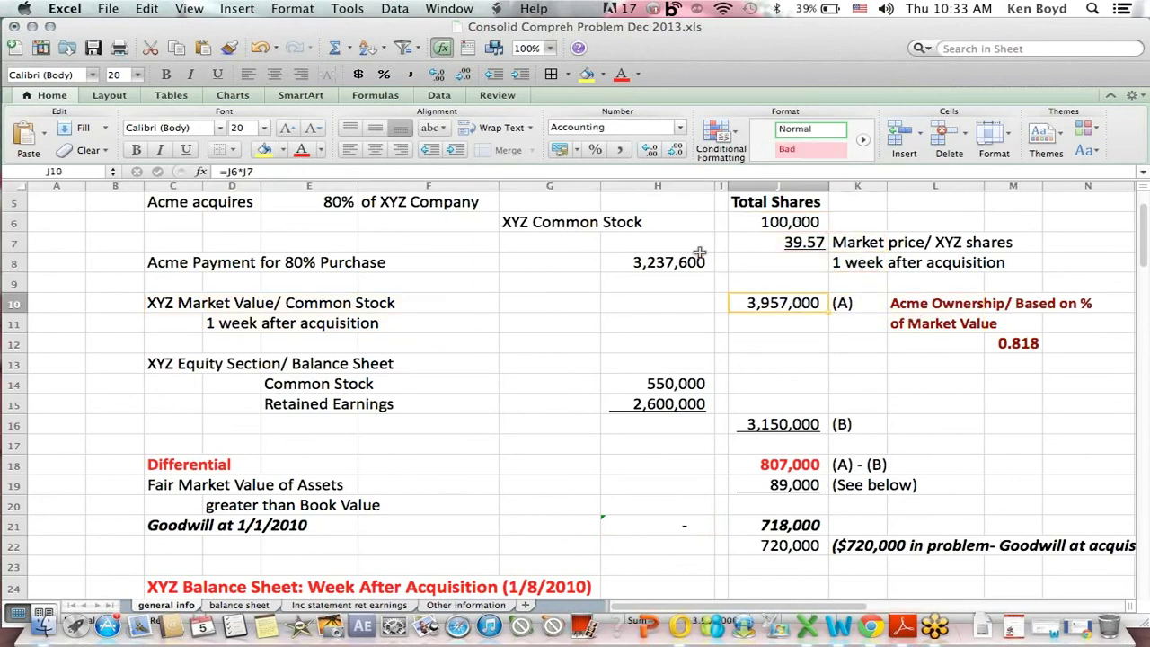
- Review the market value formula in J10 and the equity total in J16, along with the share count and market price
{"action": "left_click", "coordinate": [240, 171]}
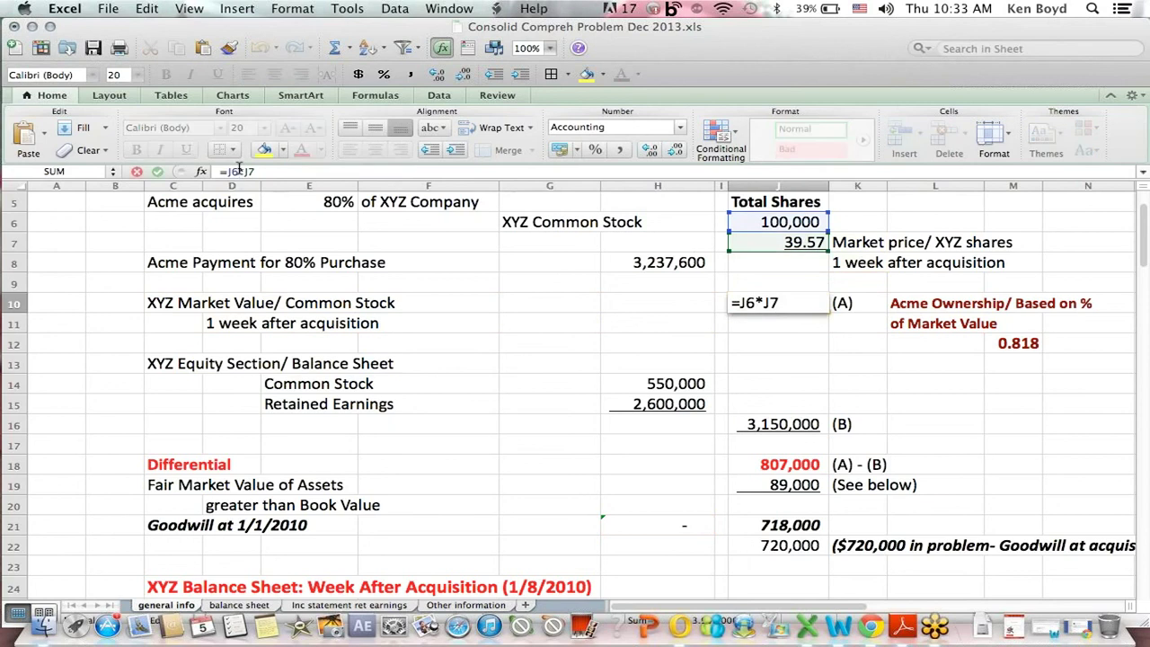
{"action": "key", "text": "Return"}
{"action": "left_click_drag", "start_coordinate": [225, 368], "coordinate": [696, 411]}
{"action": "left_click", "coordinate": [787, 424]}
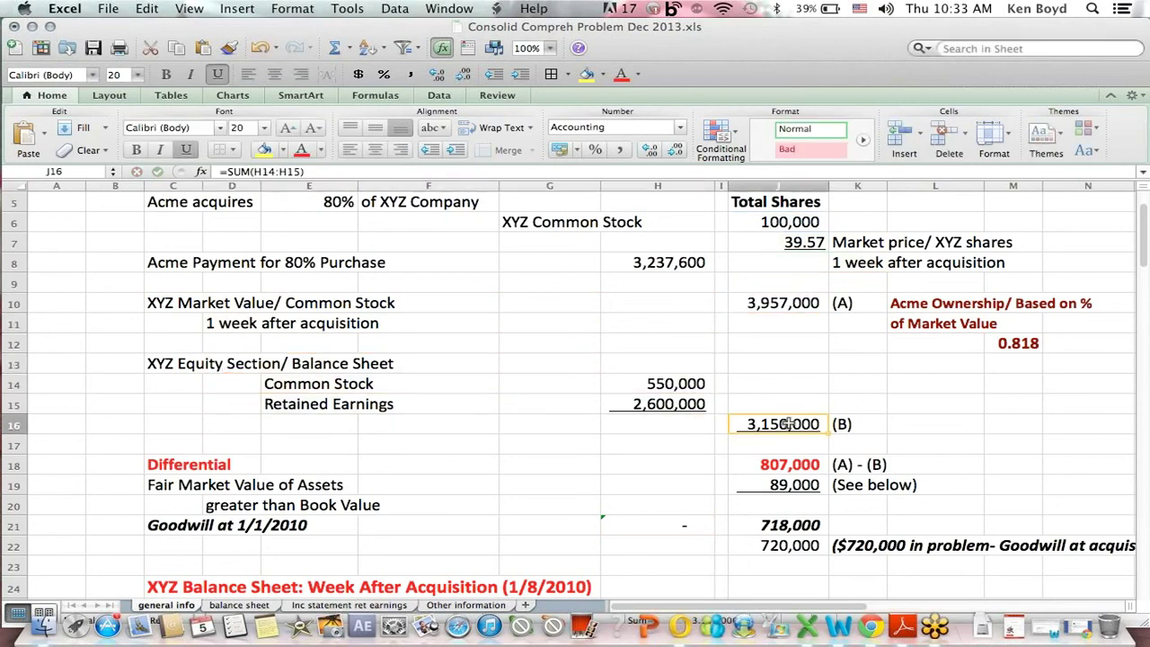
{"action": "left_click_drag", "start_coordinate": [784, 206], "coordinate": [949, 267]}
{"action": "left_click", "coordinate": [835, 378]}
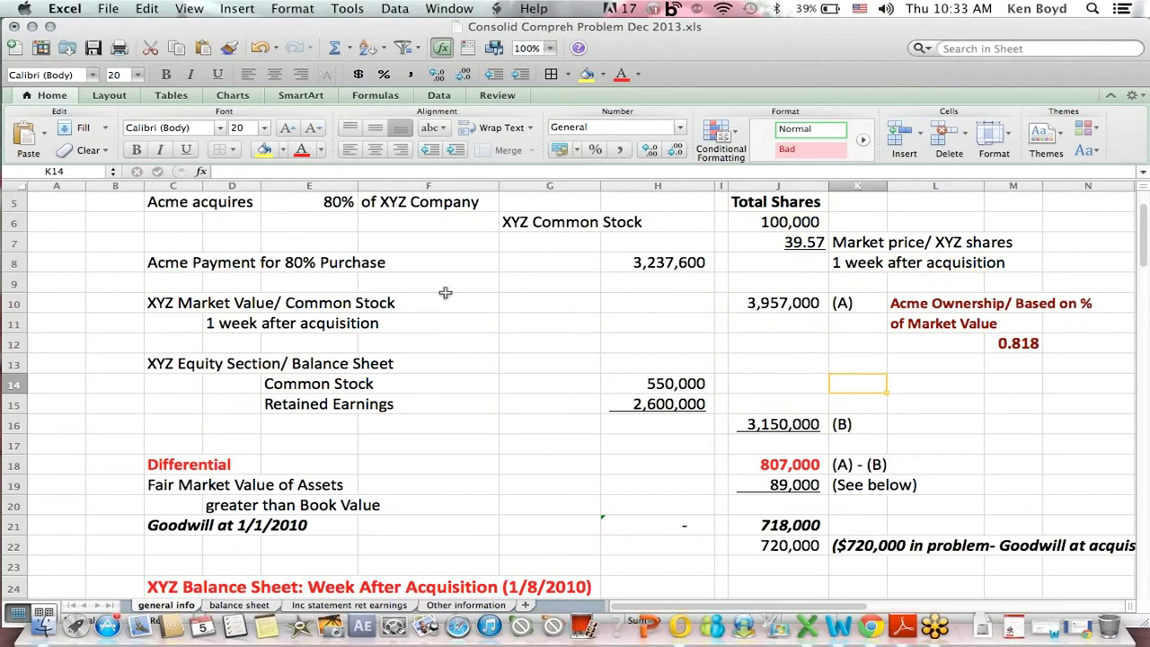
- Calculate the implied total value of XYZ in G9 by dividing Acme's payment in H8 by .8
{"action": "left_click", "coordinate": [697, 262]}
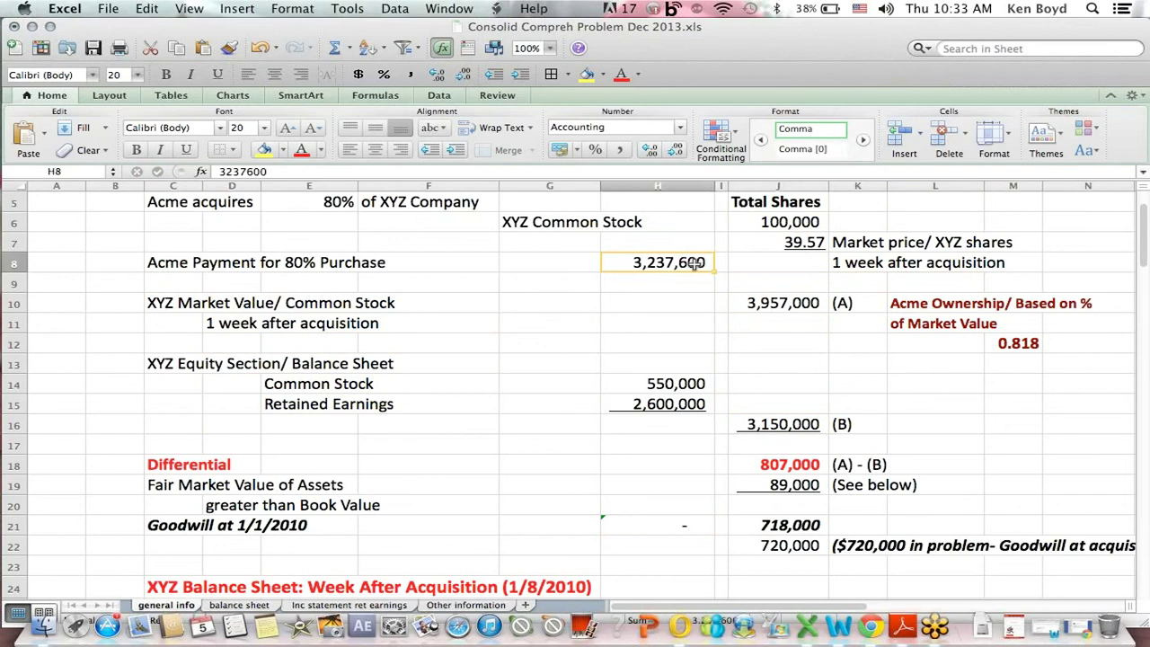
{"action": "left_click", "coordinate": [513, 281]}
{"action": "type", "text": "="}
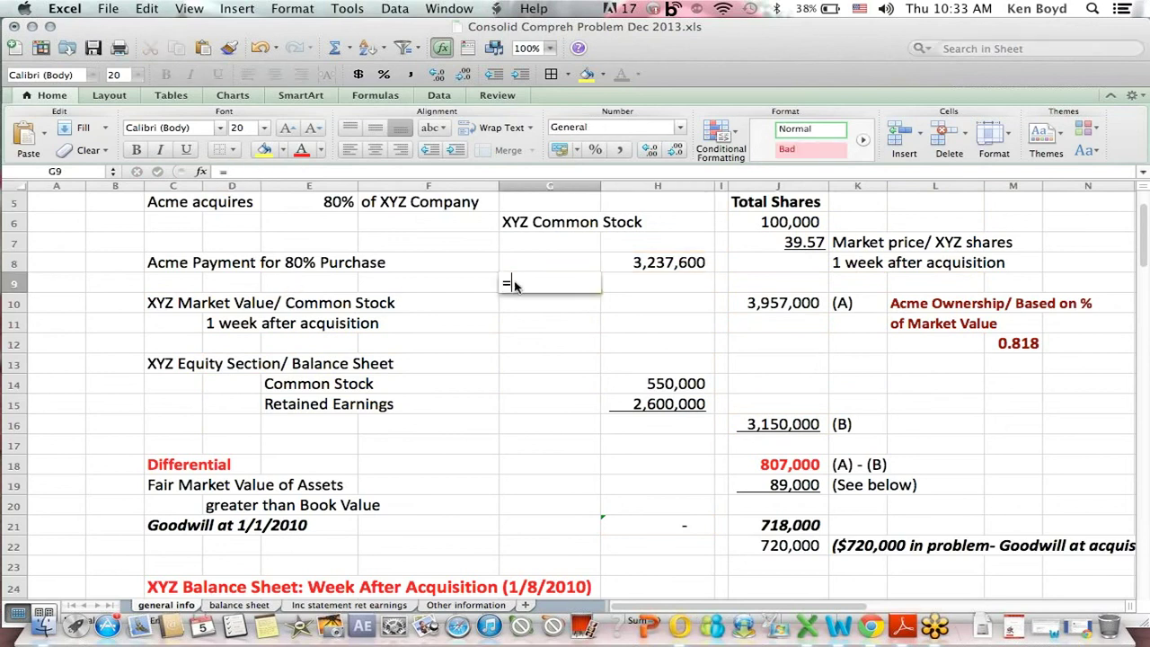
{"action": "left_click", "coordinate": [661, 267]}
{"action": "type", "text": "/"}
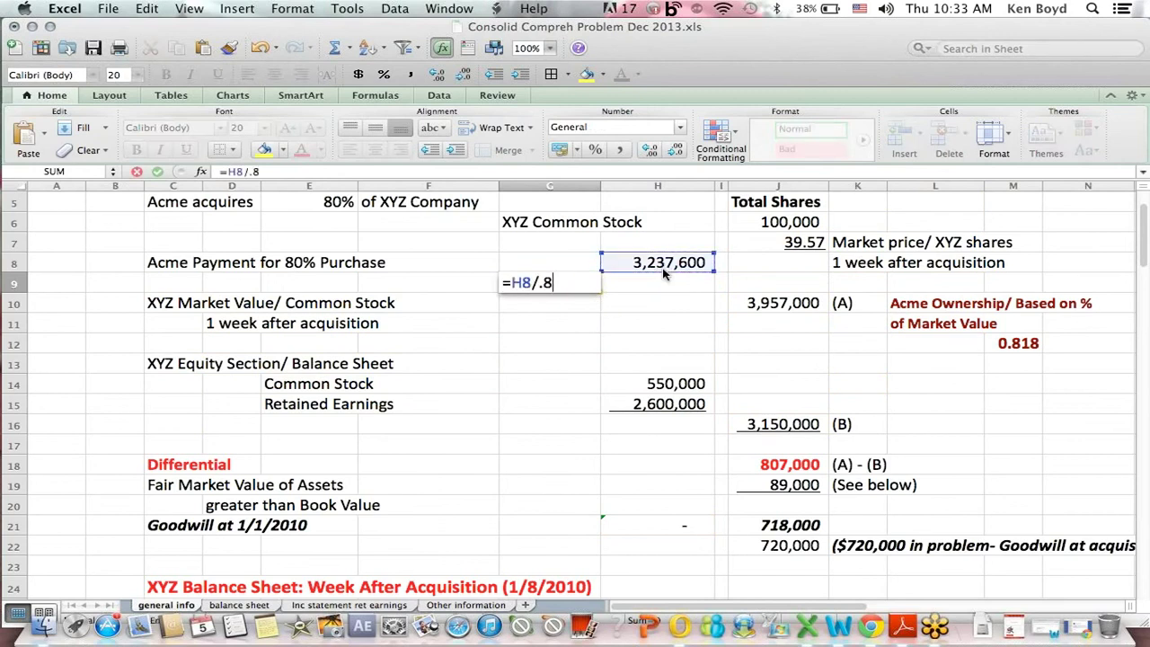
{"action": "type", "text": ".8"}
{"action": "key", "text": "Return"}
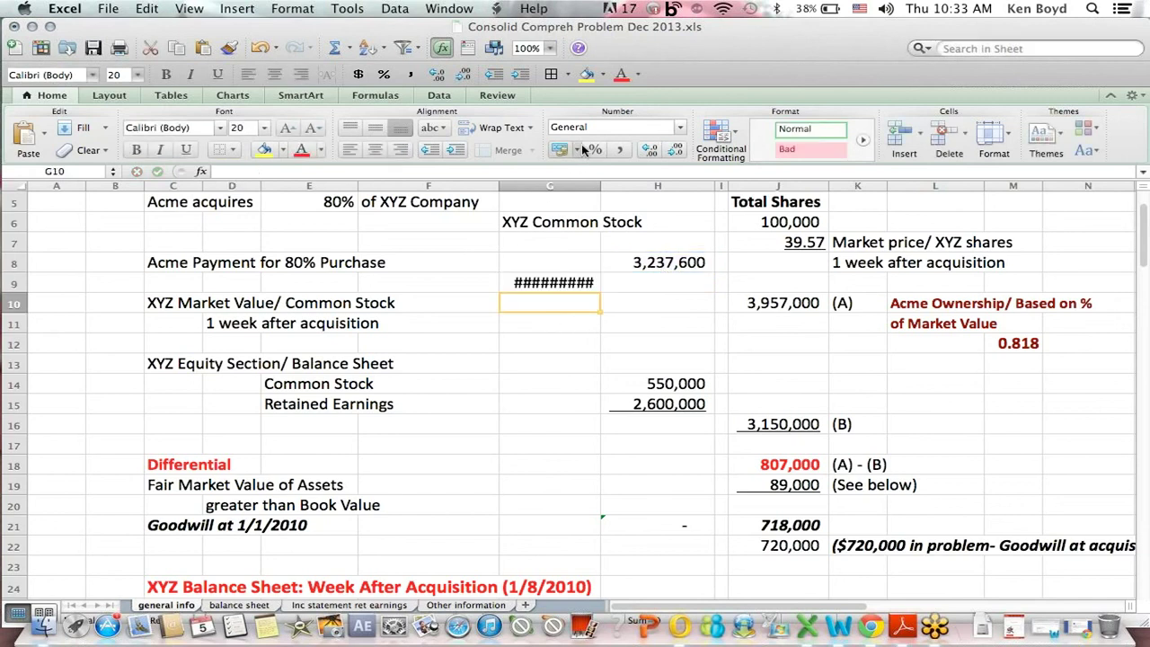
- Widen column G to show the trial calculation, compare it with the share figures in column J, and clear G9
{"action": "left_click_drag", "start_coordinate": [601, 180], "coordinate": [626, 180]}
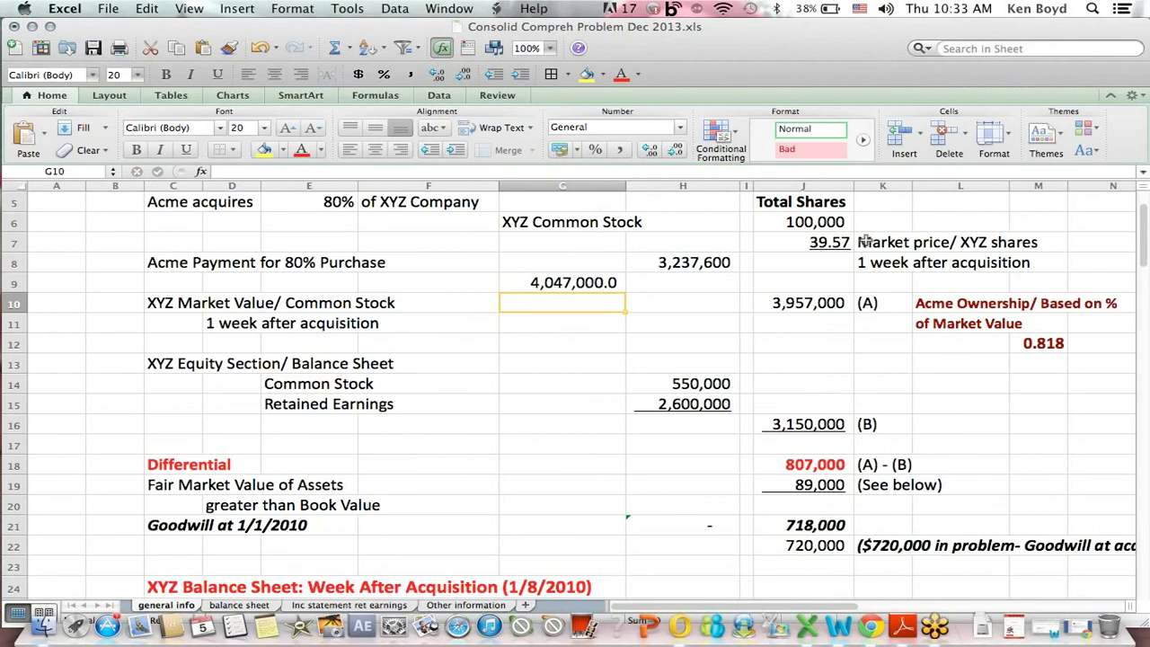
{"action": "left_click_drag", "start_coordinate": [831, 225], "coordinate": [835, 323]}
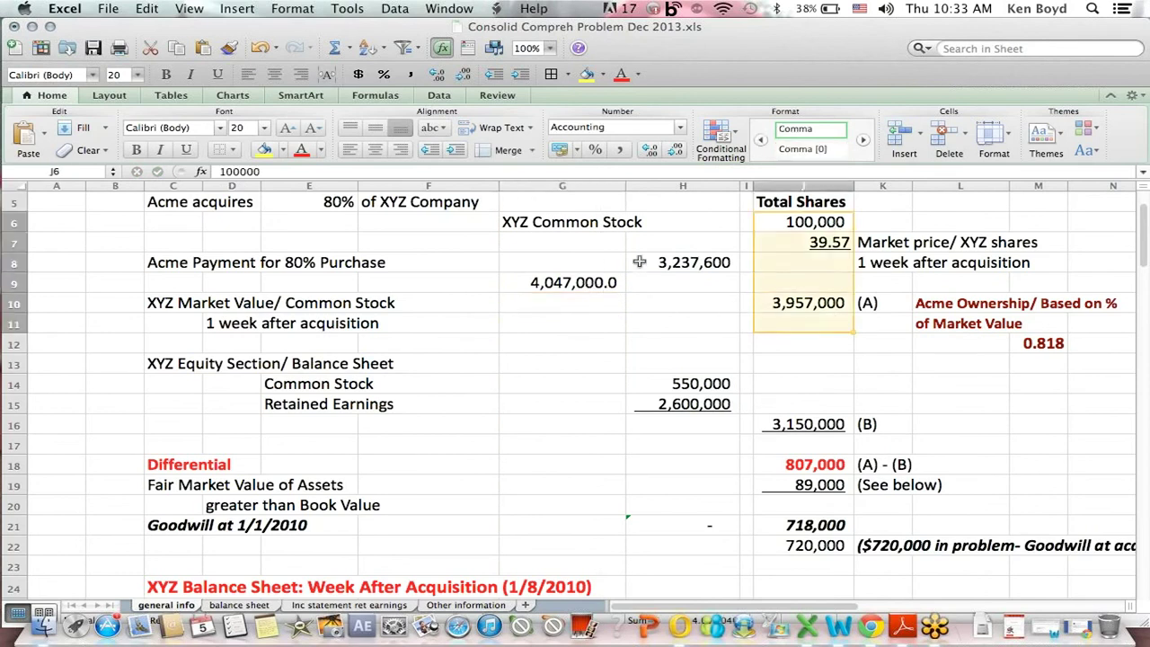
{"action": "left_click", "coordinate": [587, 277]}
{"action": "key", "text": "Delete"}
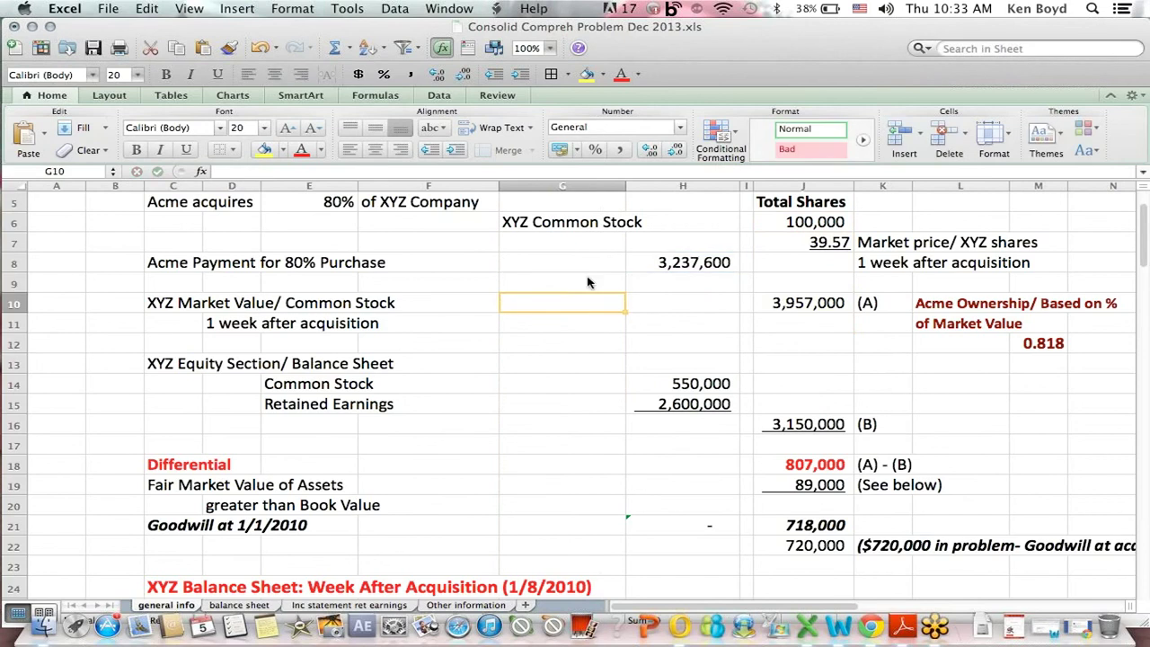
- Recheck the market price, total shares and market value (A) against Acme's payment for the 80% purchase
{"action": "left_click", "coordinate": [869, 239]}
{"action": "left_click", "coordinate": [816, 221]}
{"action": "left_click_drag", "start_coordinate": [795, 307], "coordinate": [868, 308]}
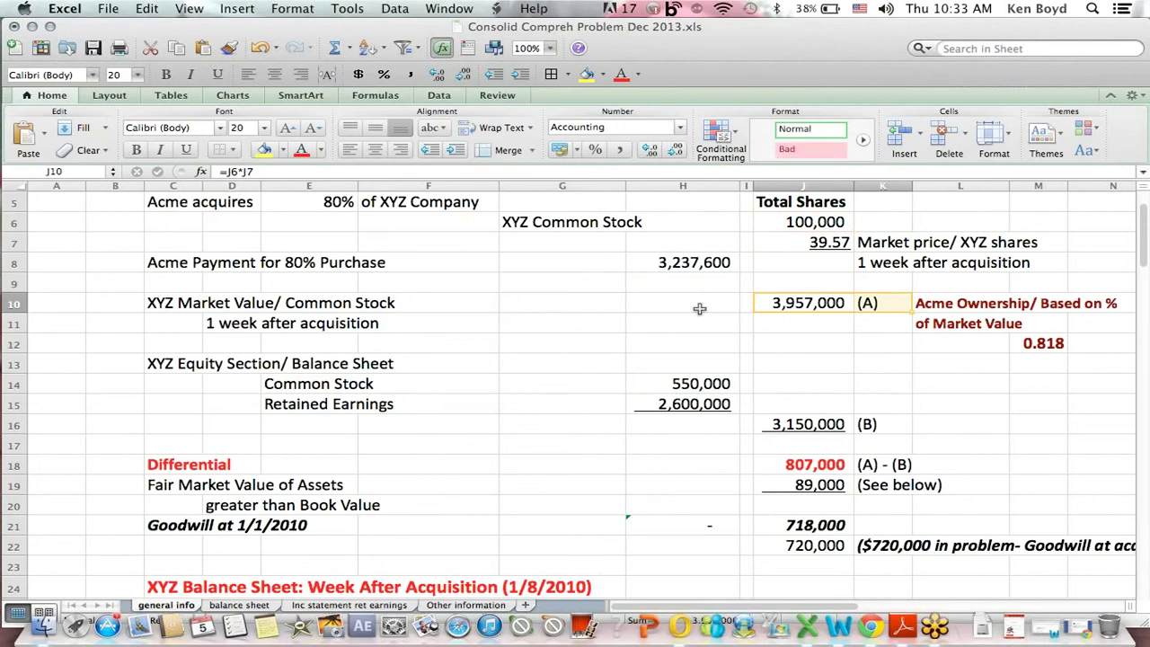
{"action": "left_click", "coordinate": [680, 263]}
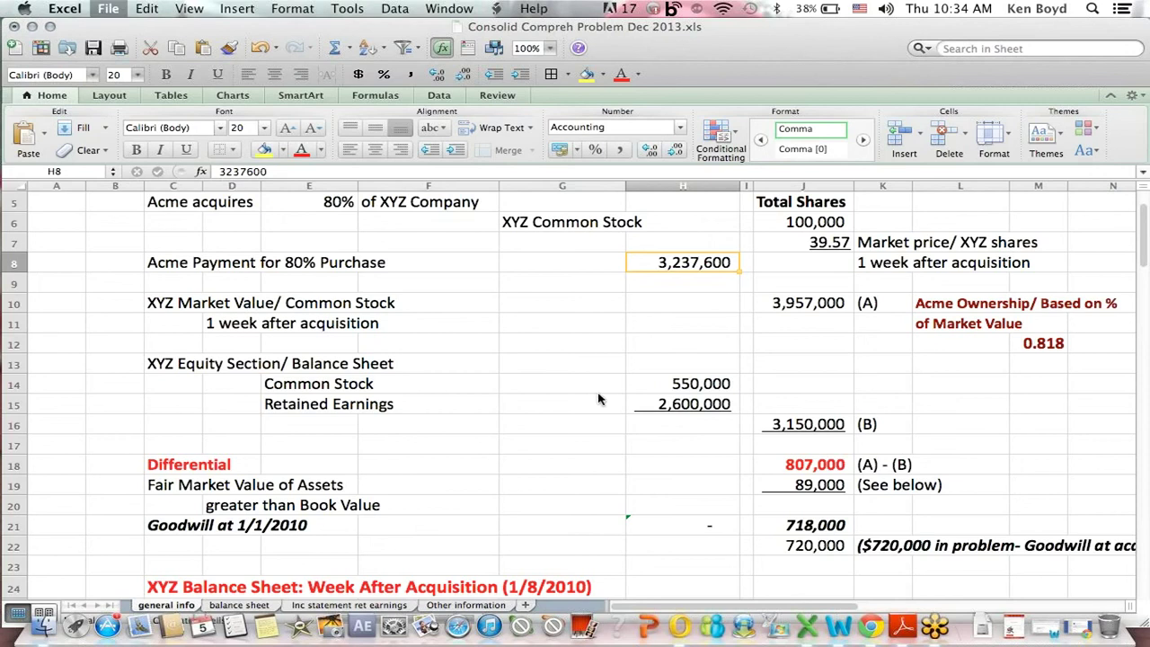
- Look through the XYZ balance sheet section down to the equipment, building and bond details
{"action": "left_click", "coordinate": [560, 516]}
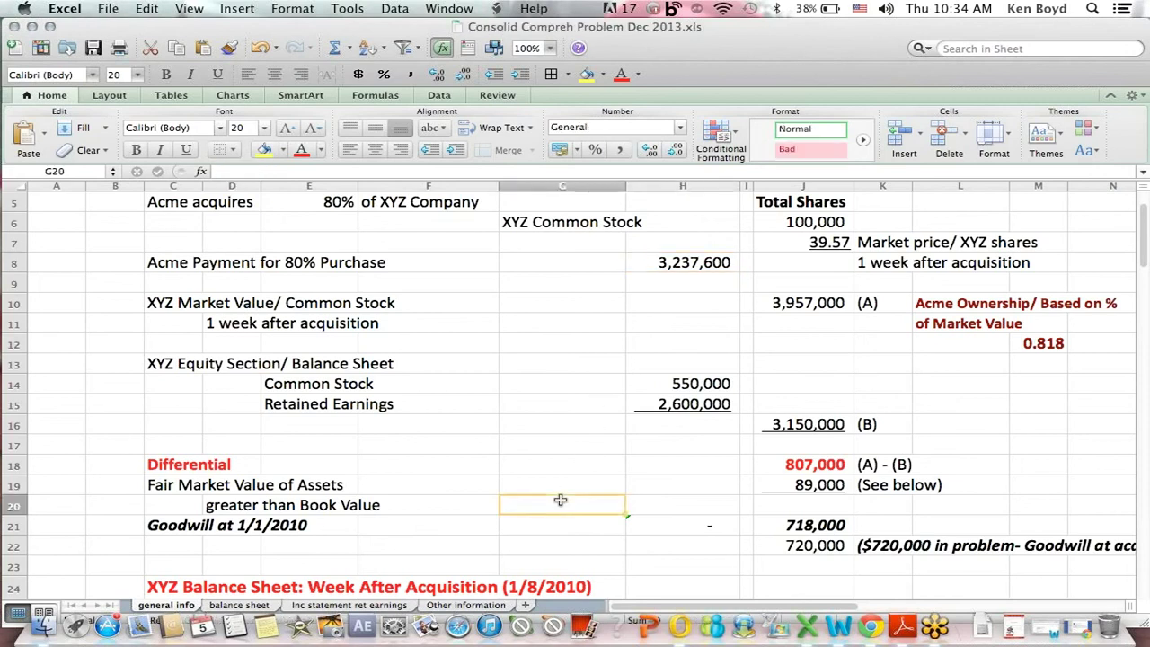
{"action": "key", "text": "Down"}
{"action": "key", "text": "Down"}
{"action": "key", "text": "Down"}
{"action": "key", "text": "Down"}
{"action": "key", "text": "Down"}
{"action": "key", "text": "Down"}
{"action": "key", "text": "Down"}
{"action": "key", "text": "Down"}
{"action": "key", "text": "Down"}
{"action": "key", "text": "Down"}
{"action": "key", "text": "Down"}
{"action": "key", "text": "Down"}
{"action": "key", "text": "Down"}
{"action": "key", "text": "Down"}
{"action": "key", "text": "Down"}
{"action": "key", "text": "Down"}
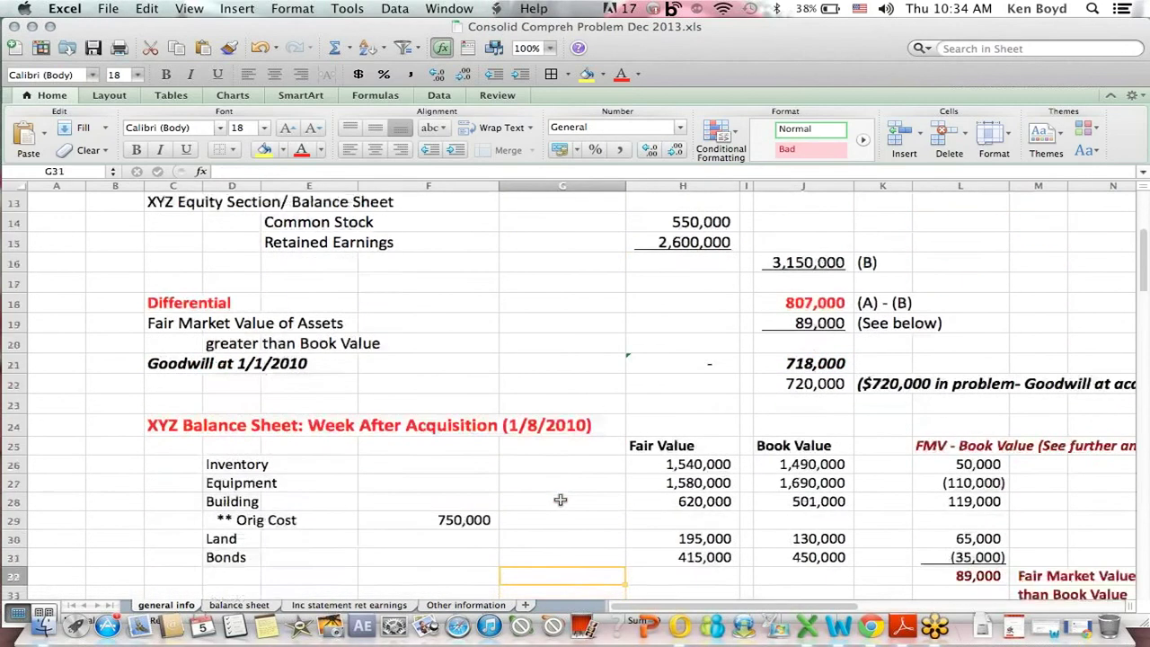
{"action": "key", "text": "Down"}
{"action": "key", "text": "Down"}
{"action": "key", "text": "Down"}
{"action": "key", "text": "Down"}
{"action": "key", "text": "Down"}
{"action": "key", "text": "Down"}
{"action": "key", "text": "Down"}
{"action": "key", "text": "Down"}
{"action": "key", "text": "Up"}
{"action": "key", "text": "Up"}
{"action": "key", "text": "Up"}
{"action": "key", "text": "Up"}
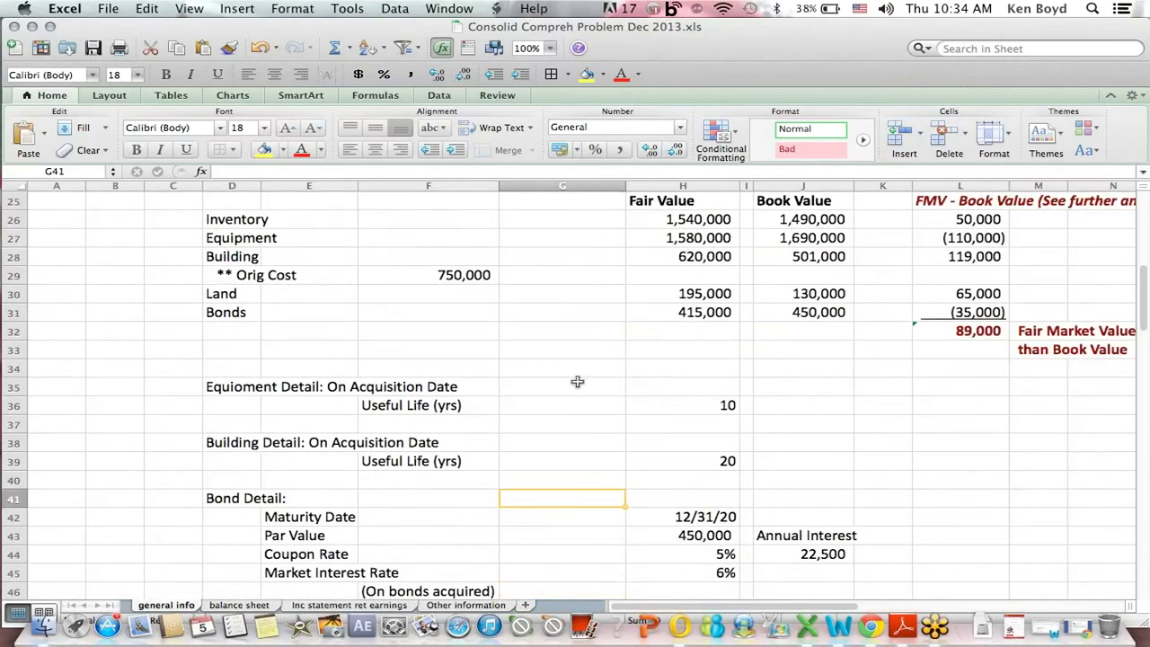
- Examine the XYZ balance sheet items together with their Fair Value and Book Value columns
{"action": "left_click", "coordinate": [595, 206]}
{"action": "scroll", "coordinate": [595, 212], "scroll_direction": "up", "scroll_amount": 1}
{"action": "scroll", "coordinate": [539, 213], "scroll_direction": "up", "scroll_amount": 1}
{"action": "left_click_drag", "start_coordinate": [218, 258], "coordinate": [437, 366]}
{"action": "left_click_drag", "start_coordinate": [661, 235], "coordinate": [680, 374]}
{"action": "left_click_drag", "start_coordinate": [803, 228], "coordinate": [837, 409]}
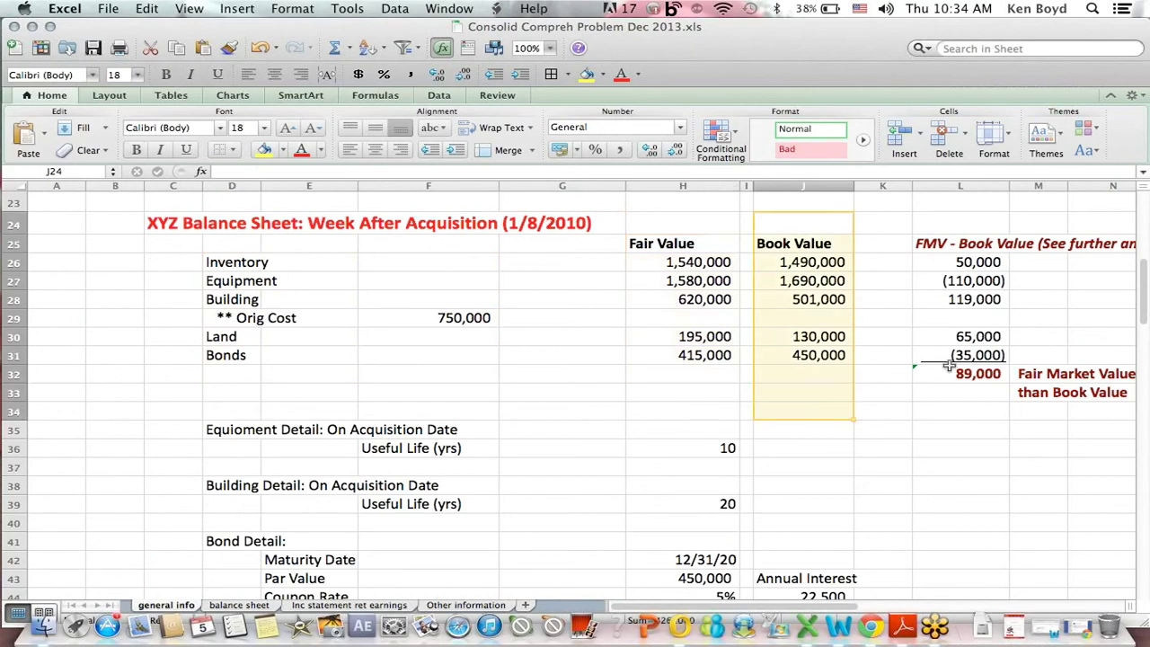
- Inspect the Inventory difference formula in L26 and the fair and book values it compares
{"action": "left_click", "coordinate": [987, 260]}
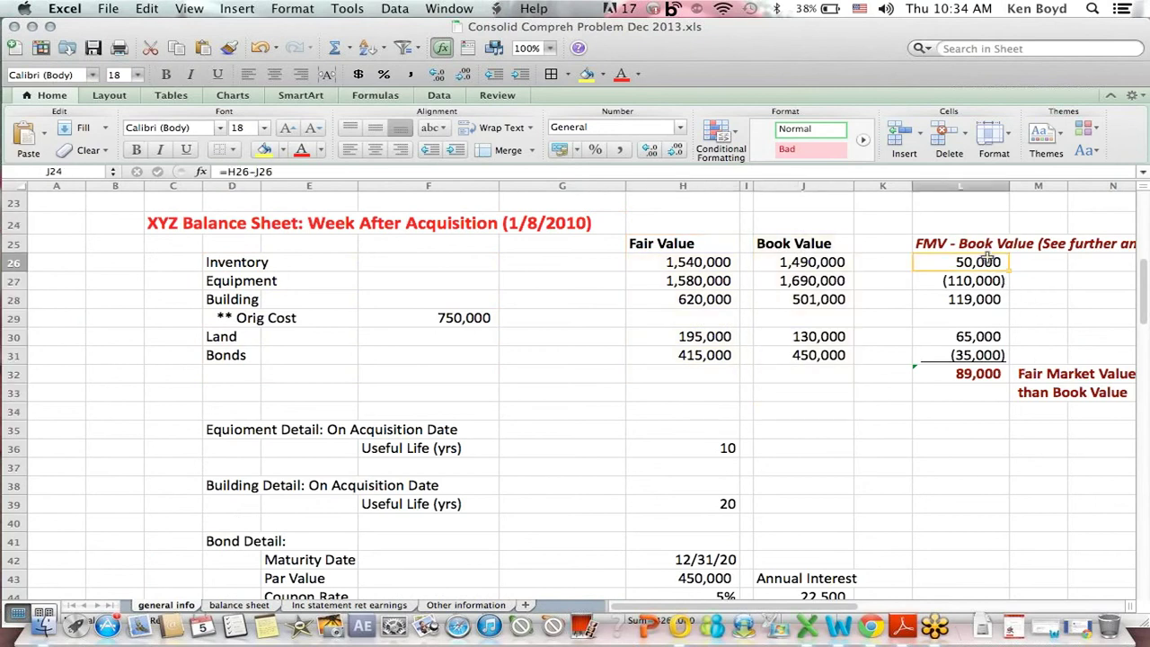
{"action": "left_click", "coordinate": [256, 171]}
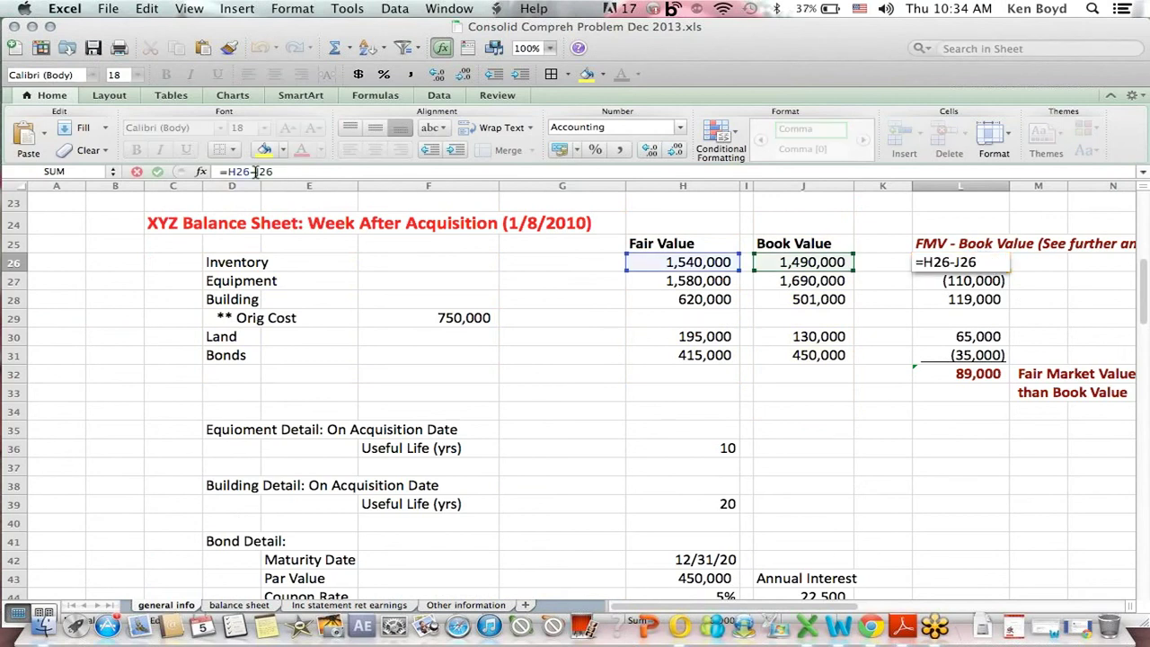
{"action": "key", "text": "Return"}
{"action": "key", "text": "Up"}
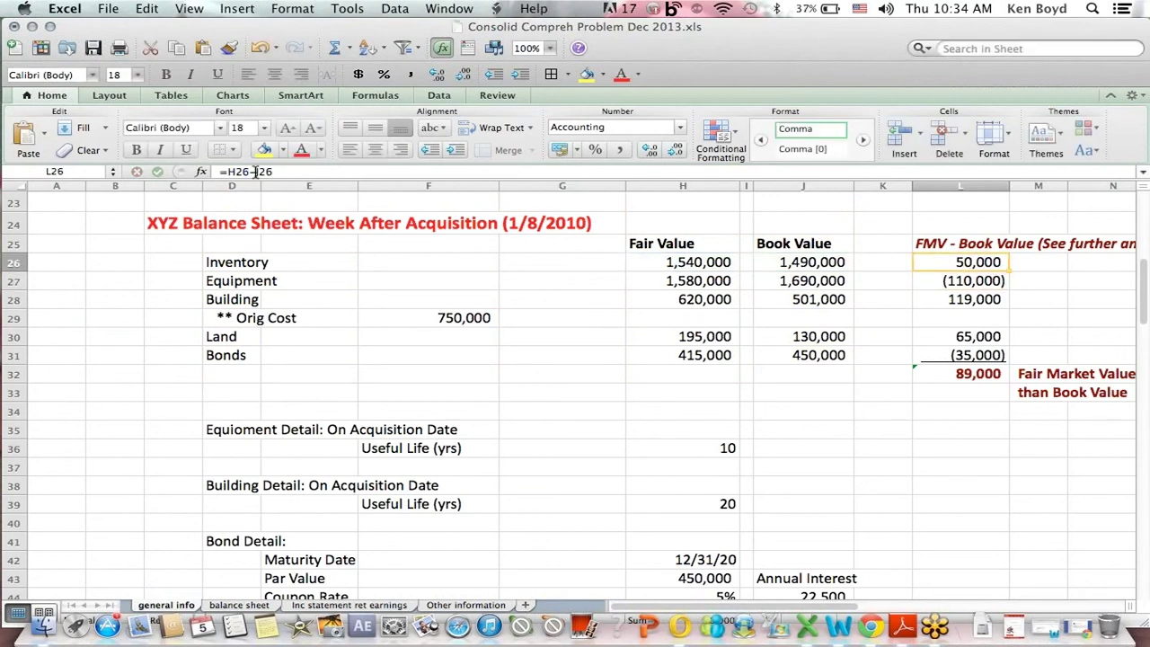
{"action": "left_click", "coordinate": [224, 277]}
{"action": "left_click", "coordinate": [225, 260]}
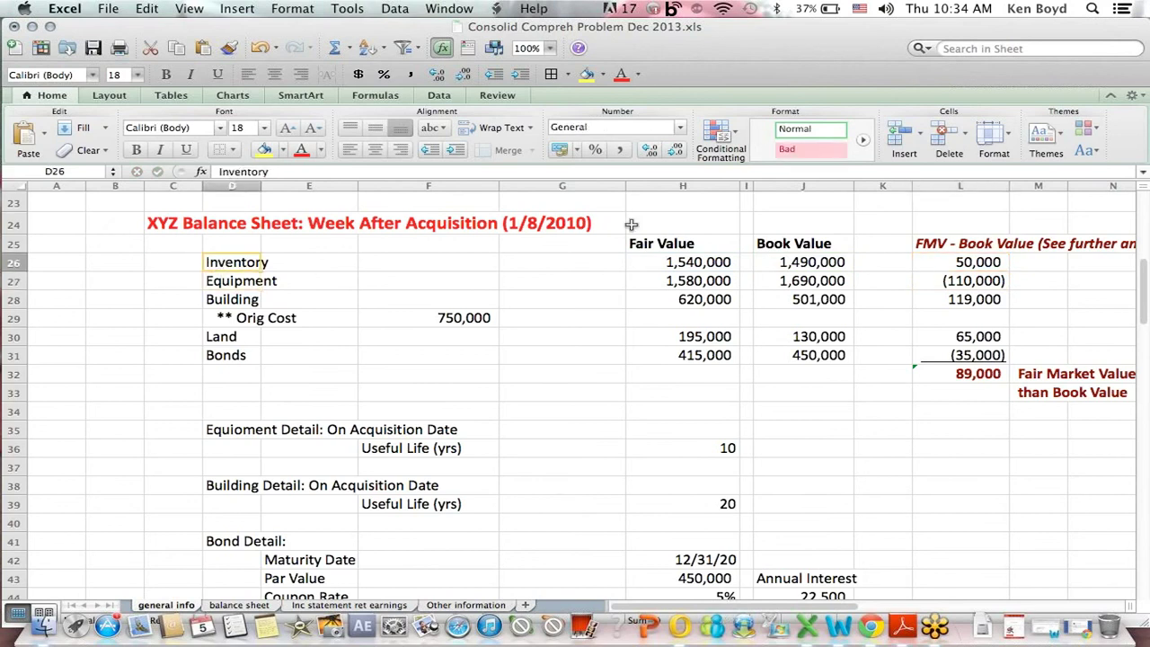
{"action": "left_click", "coordinate": [983, 260]}
{"action": "left_click", "coordinate": [830, 265]}
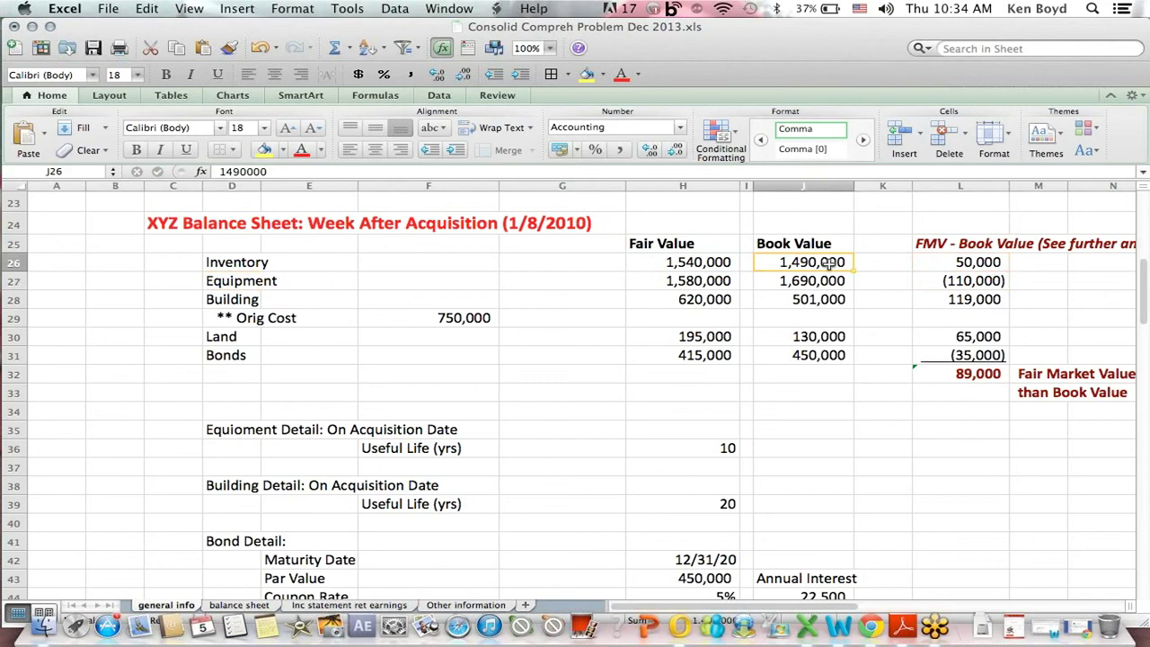
- Check the Equipment difference and the formula in L32 that totals the fair value minus book value column
{"action": "left_click", "coordinate": [967, 278]}
{"action": "left_click", "coordinate": [934, 369]}
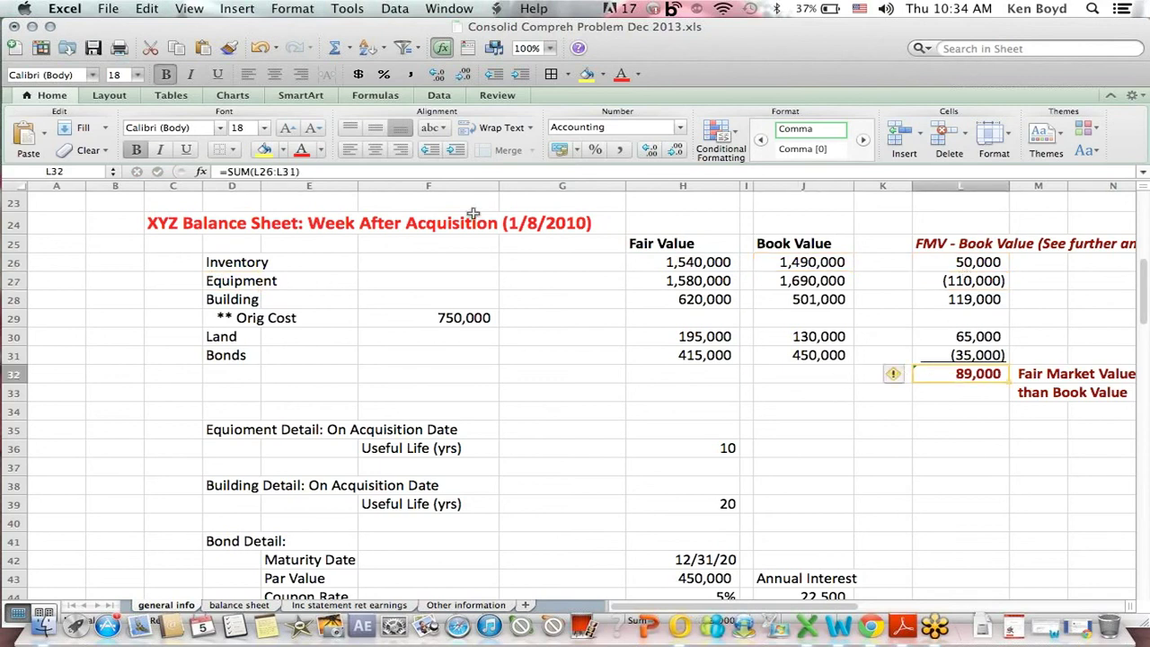
{"action": "left_click", "coordinate": [280, 171]}
{"action": "key", "text": "Return"}
{"action": "key", "text": "Up"}
- Trace the source of the fair market value excess in J19 and review it against the Differential row
{"action": "left_click_drag", "start_coordinate": [1139, 285], "coordinate": [1141, 255]}
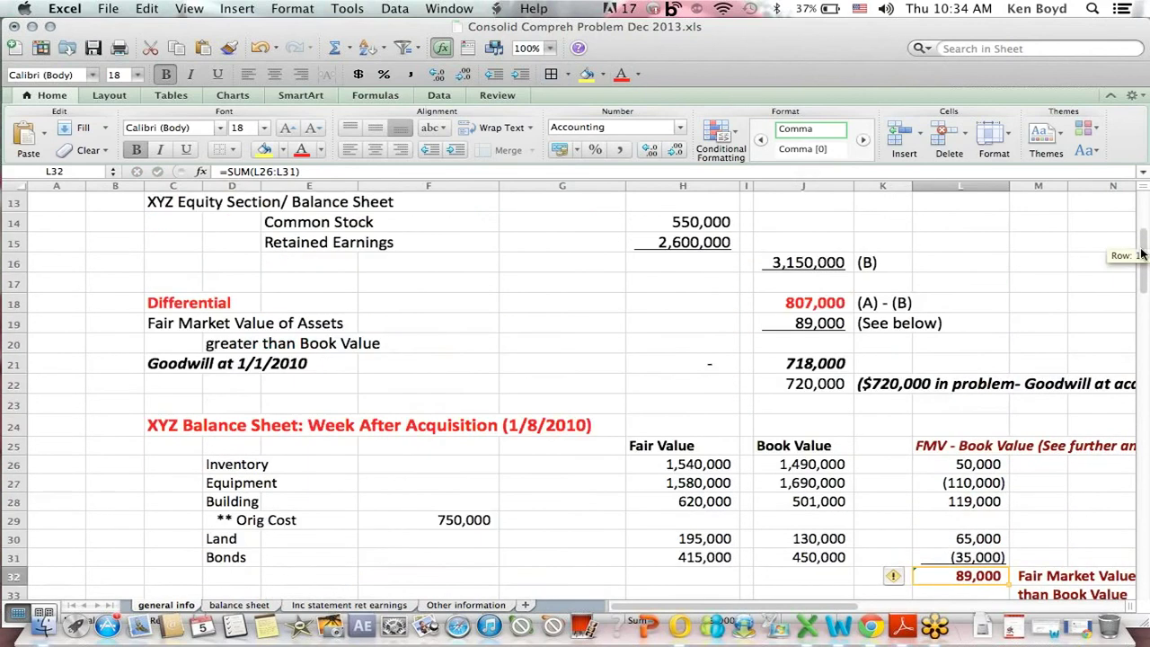
{"action": "left_click", "coordinate": [802, 322]}
{"action": "left_click", "coordinate": [227, 172]}
{"action": "key", "text": "Return"}
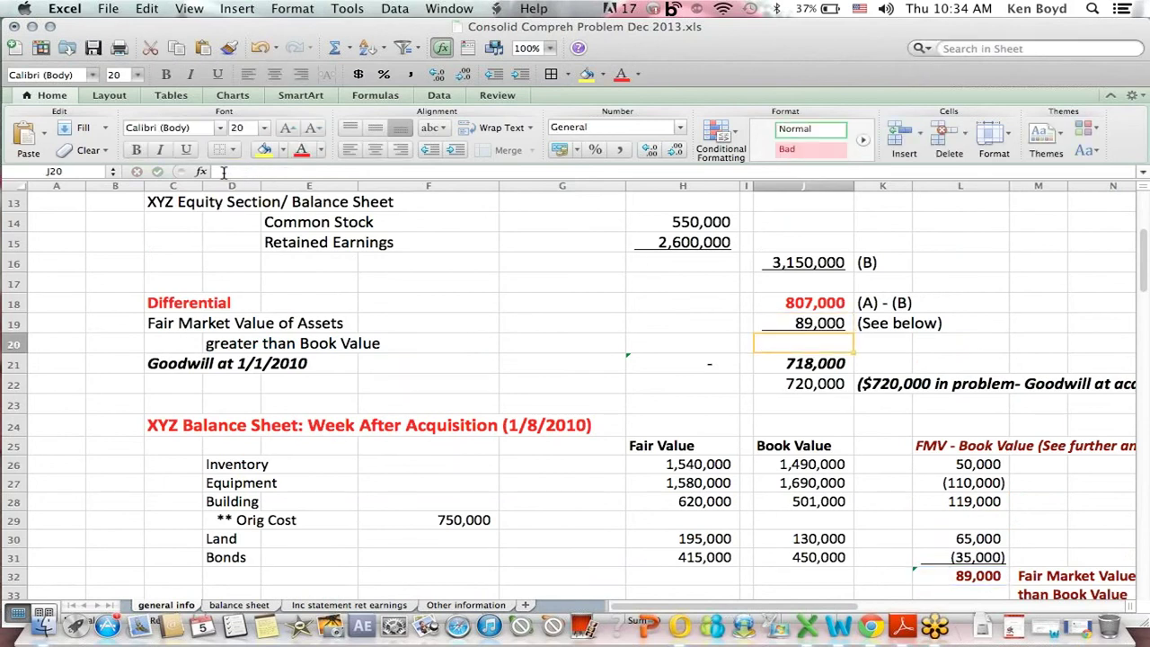
{"action": "left_click_drag", "start_coordinate": [166, 300], "coordinate": [845, 305]}
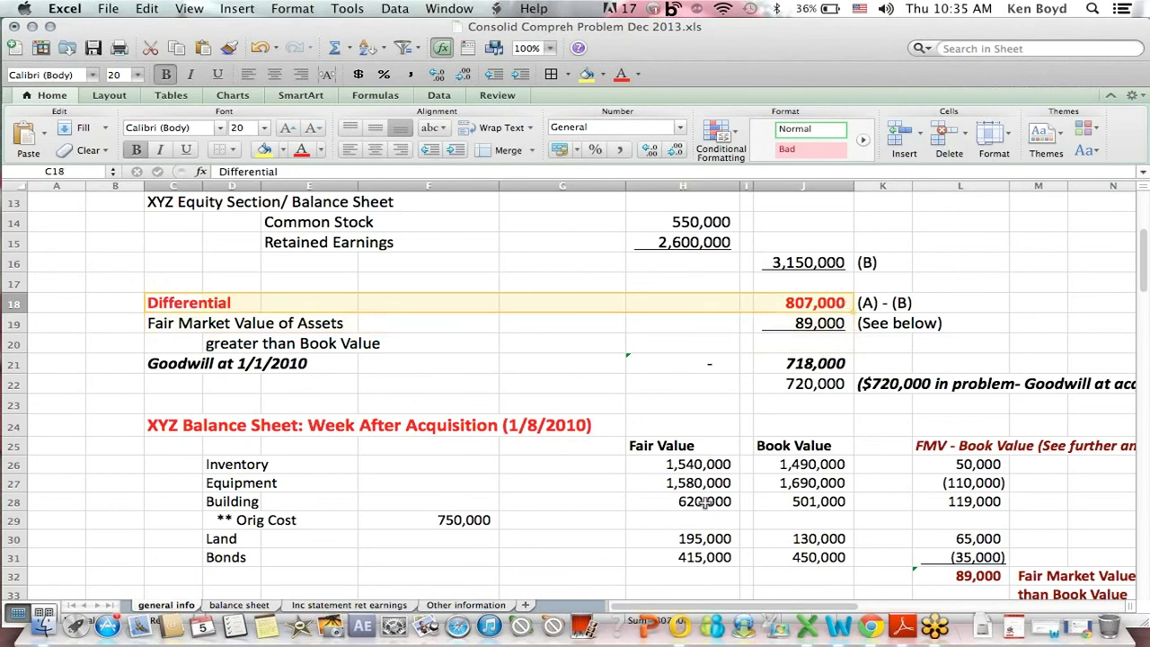
- Survey the asset, bond and land detail sections down to Goodwill Impairment, returning to the acquisition-date details
{"action": "left_click", "coordinate": [637, 579]}
{"action": "key", "text": "Down"}
{"action": "key", "text": "Down"}
{"action": "key", "text": "Down"}
{"action": "key", "text": "Down"}
{"action": "key", "text": "Down"}
{"action": "key", "text": "Down"}
{"action": "key", "text": "Down"}
{"action": "key", "text": "Down"}
{"action": "key", "text": "Down"}
{"action": "key", "text": "Down"}
{"action": "key", "text": "Down"}
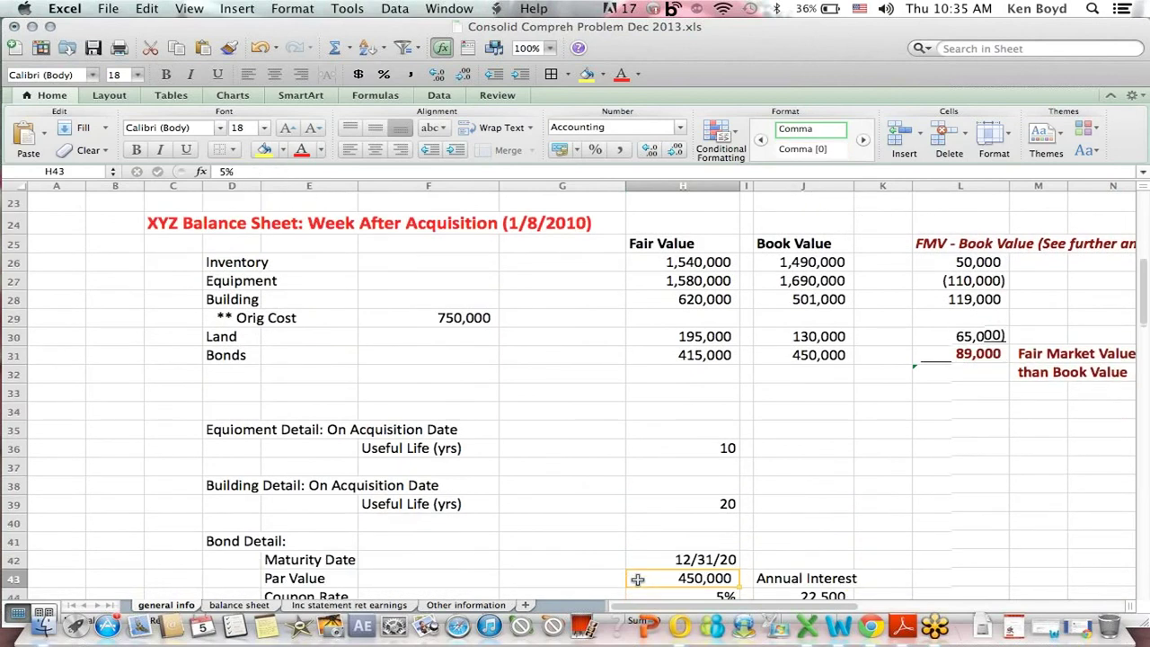
{"action": "key", "text": "Down"}
{"action": "key", "text": "Down"}
{"action": "key", "text": "Down"}
{"action": "key", "text": "Down"}
{"action": "key", "text": "Down"}
{"action": "key", "text": "Down"}
{"action": "key", "text": "Down"}
{"action": "key", "text": "Down"}
{"action": "key", "text": "Down"}
{"action": "key", "text": "Down"}
{"action": "key", "text": "Down"}
{"action": "key", "text": "Down"}
{"action": "key", "text": "Up"}
{"action": "key", "text": "Up"}
{"action": "key", "text": "Up"}
{"action": "key", "text": "Up"}
{"action": "key", "text": "Up"}
{"action": "key", "text": "Up"}
{"action": "key", "text": "Up"}
{"action": "key", "text": "Up"}
{"action": "key", "text": "Up"}
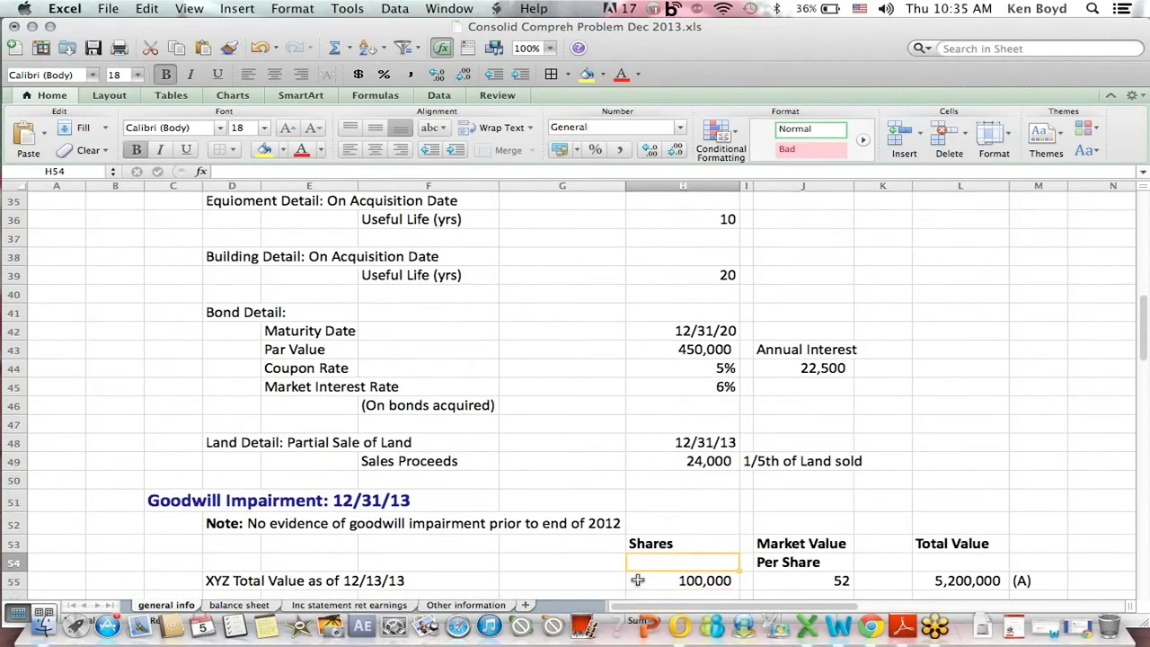
{"action": "key", "text": "Up"}
{"action": "key", "text": "Up"}
{"action": "key", "text": "Up"}
{"action": "key", "text": "Up"}
{"action": "key", "text": "Up"}
{"action": "key", "text": "Up"}
{"action": "key", "text": "Up"}
{"action": "key", "text": "Up"}
{"action": "key", "text": "Up"}
{"action": "key", "text": "Up"}
{"action": "key", "text": "Up"}
{"action": "key", "text": "Up"}
{"action": "key", "text": "Up"}
{"action": "key", "text": "Up"}
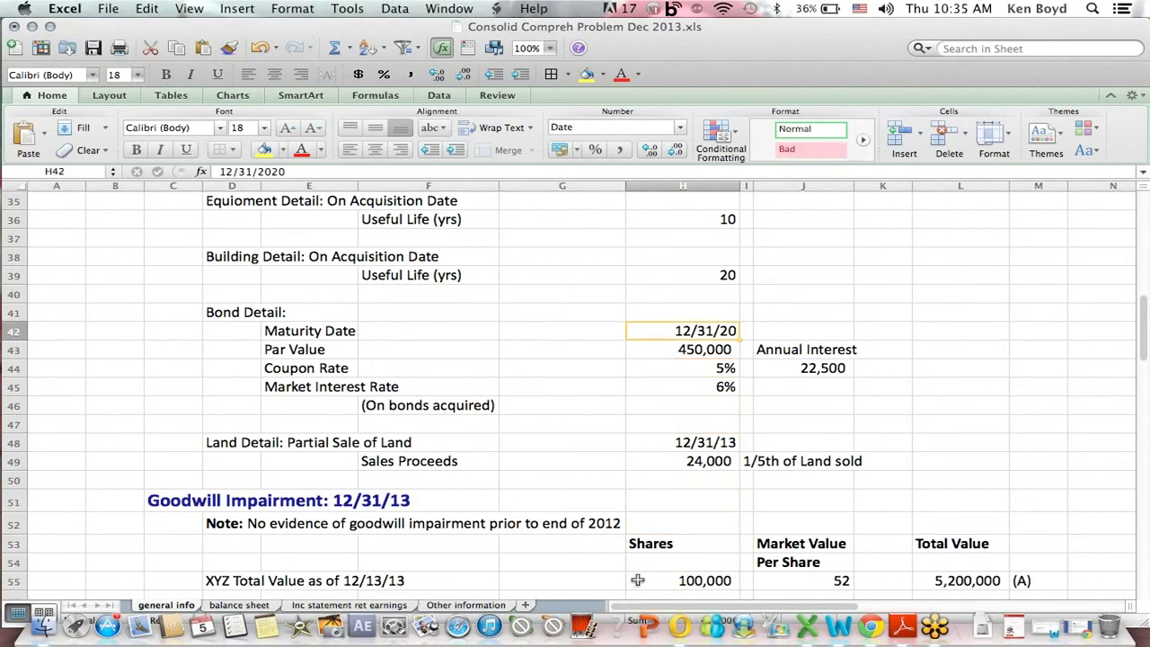
{"action": "key", "text": "Down"}
{"action": "key", "text": "Down"}
{"action": "key", "text": "Down"}
{"action": "key", "text": "Down"}
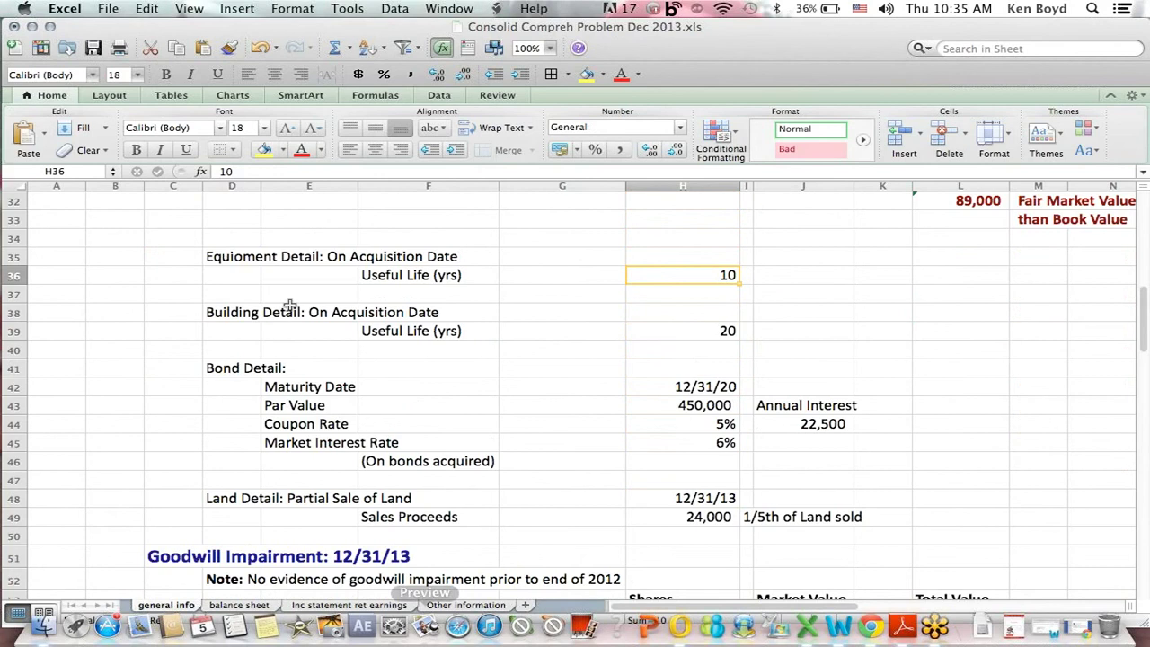
- Review the equipment and building useful lives, the bond terms and the partial land sale details
{"action": "left_click_drag", "start_coordinate": [216, 248], "coordinate": [874, 271]}
{"action": "left_click_drag", "start_coordinate": [232, 319], "coordinate": [759, 362]}
{"action": "left_click", "coordinate": [759, 362]}
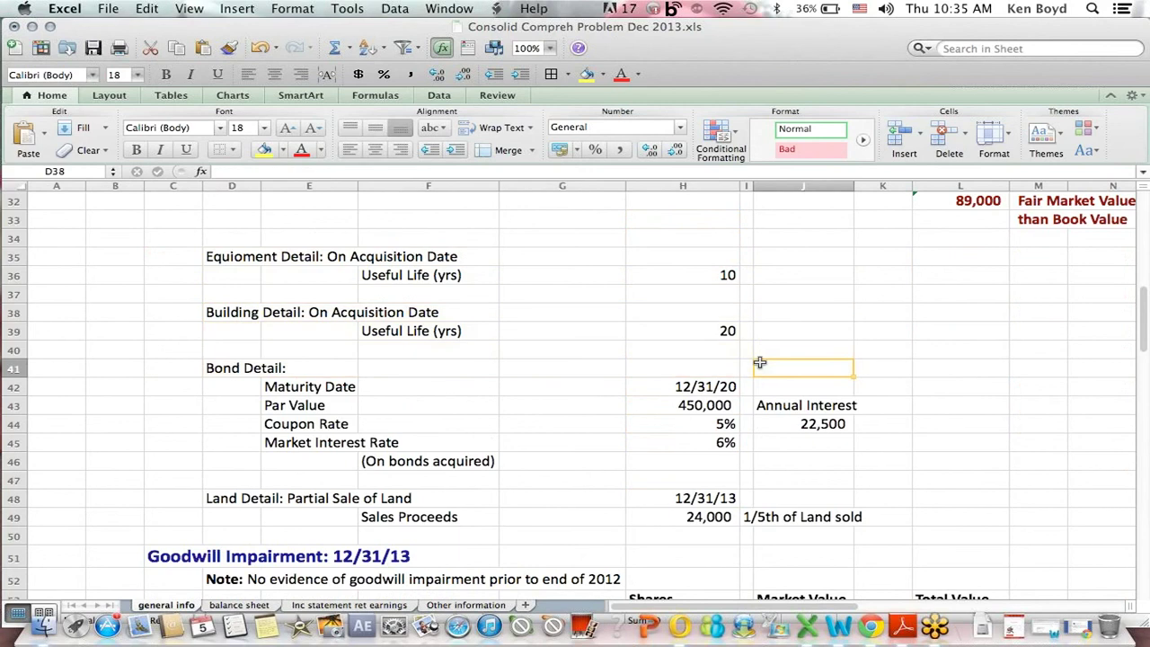
{"action": "left_click_drag", "start_coordinate": [238, 360], "coordinate": [820, 494]}
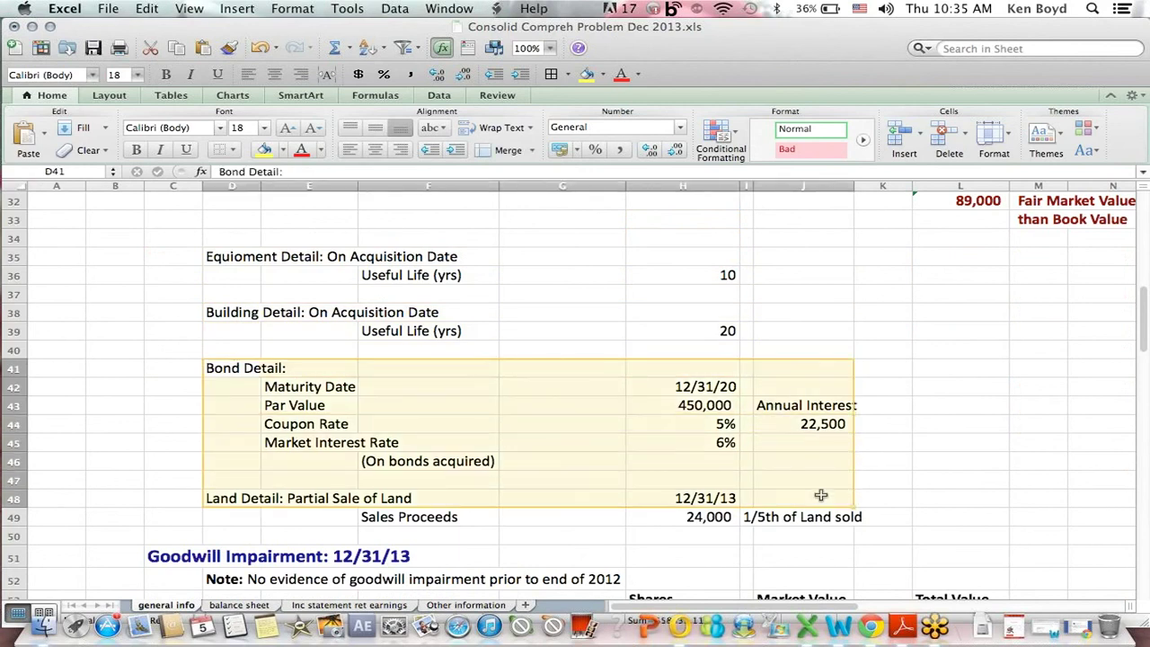
{"action": "left_click", "coordinate": [774, 558]}
{"action": "left_click_drag", "start_coordinate": [209, 492], "coordinate": [819, 503]}
{"action": "left_click", "coordinate": [825, 558]}
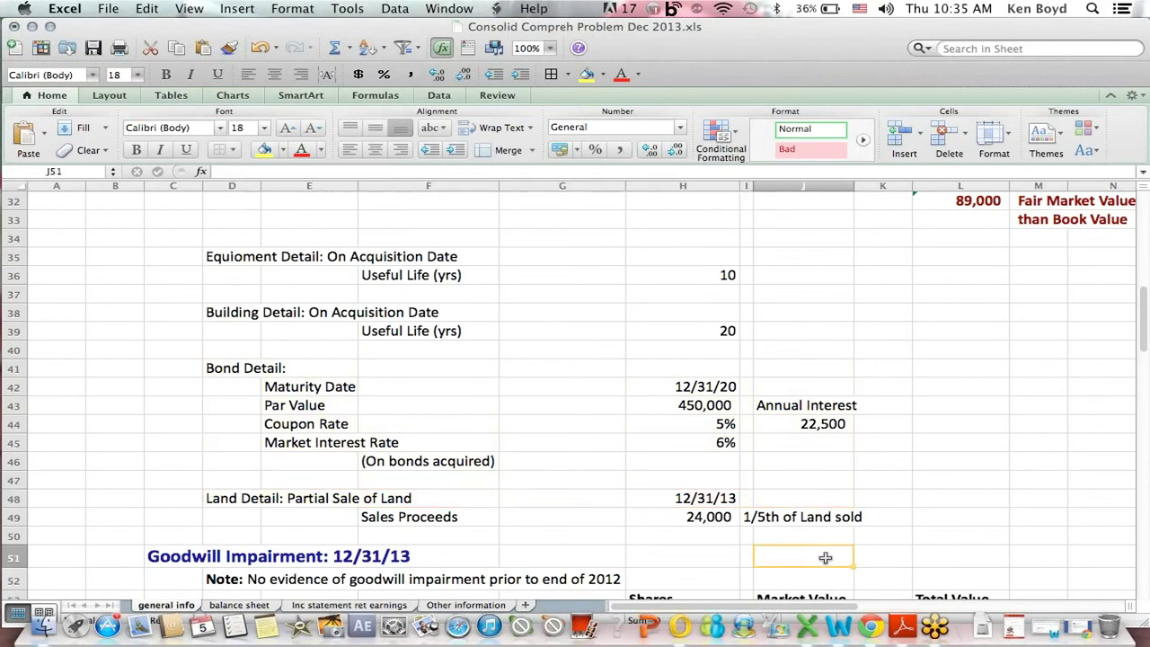
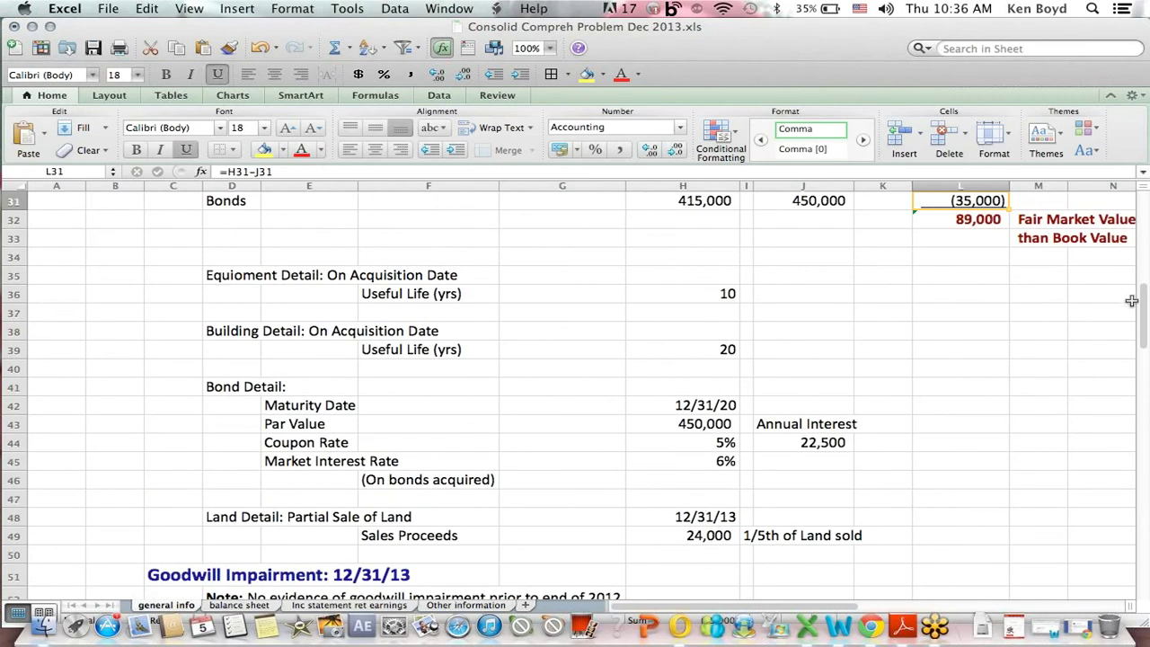
- Revisit the fair value minus book value differences in column L and go to the Fair Value Differential Analysis section
{"action": "left_click_drag", "start_coordinate": [1143, 308], "coordinate": [1142, 276]}
{"action": "left_click_drag", "start_coordinate": [930, 300], "coordinate": [924, 401]}
{"action": "left_click", "coordinate": [873, 281]}
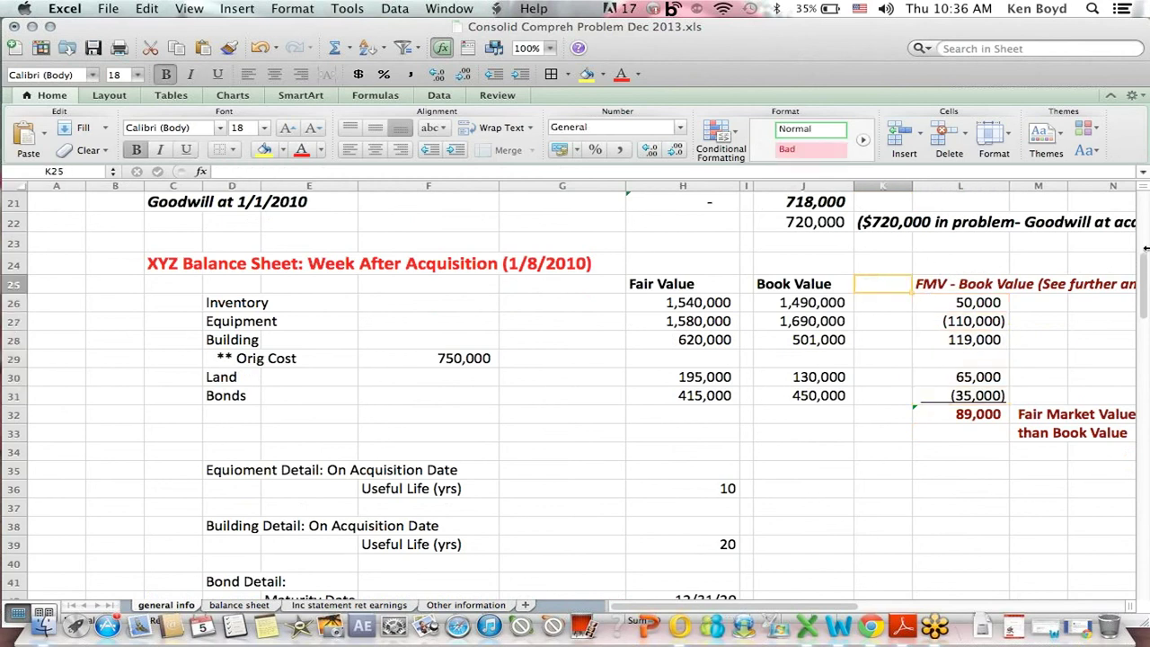
{"action": "left_click_drag", "start_coordinate": [1145, 269], "coordinate": [1133, 404]}
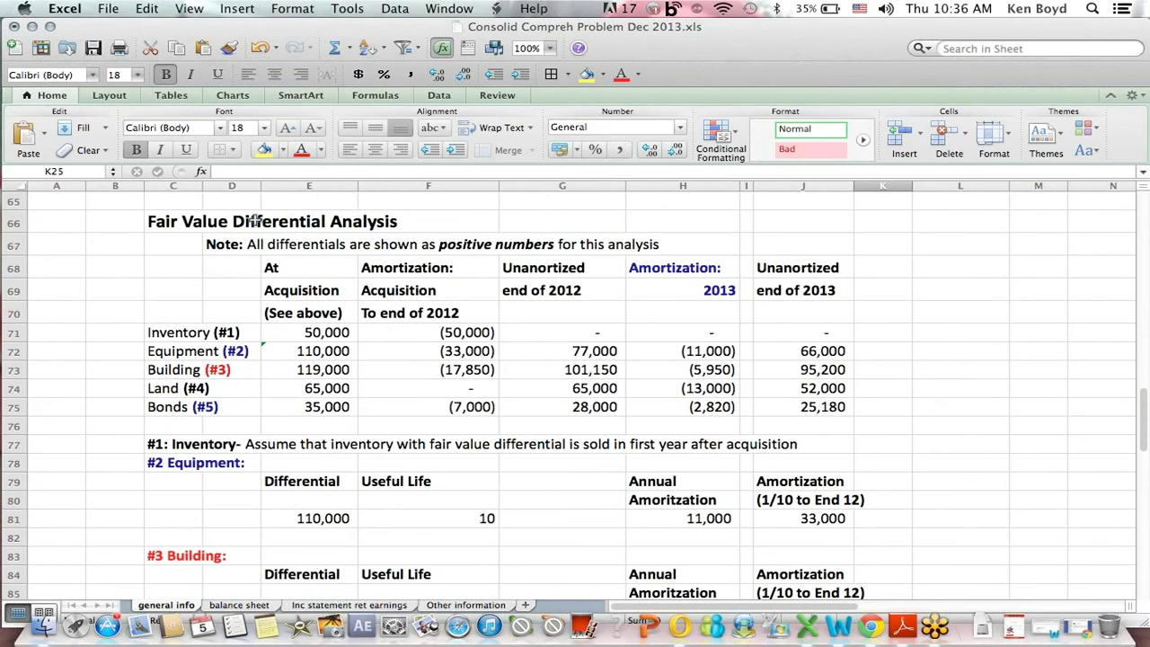
- Review the Fair Value Differential Analysis note and its At Acquisition and Amortization to end of 2012 columns
{"action": "left_click_drag", "start_coordinate": [227, 245], "coordinate": [737, 245]}
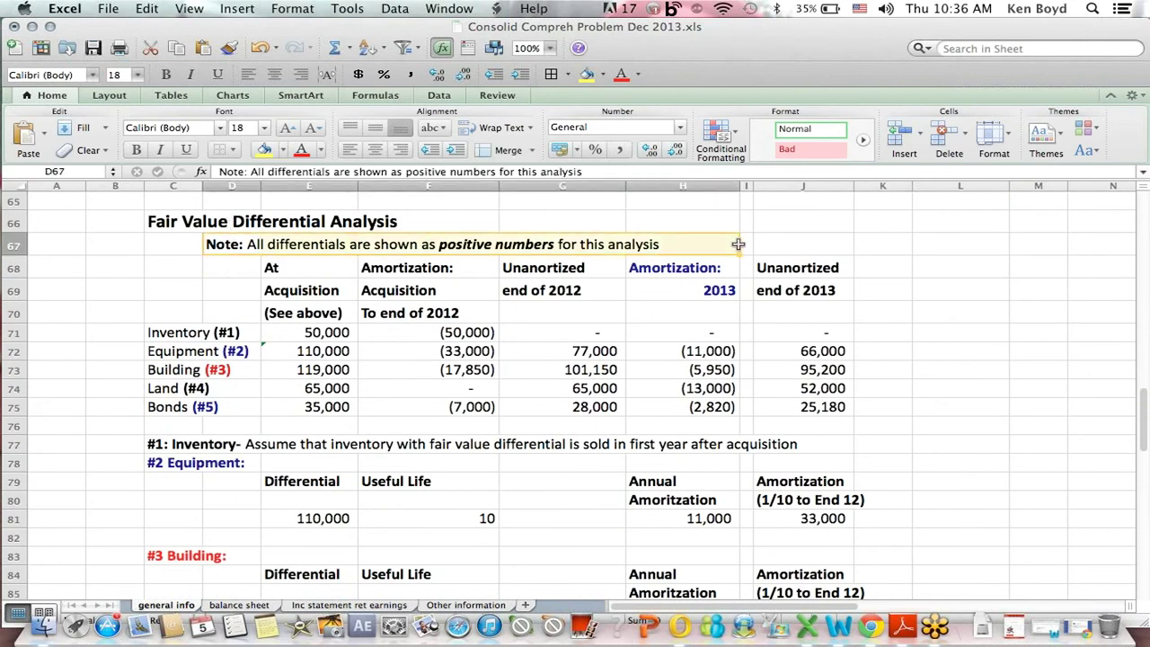
{"action": "left_click", "coordinate": [537, 315]}
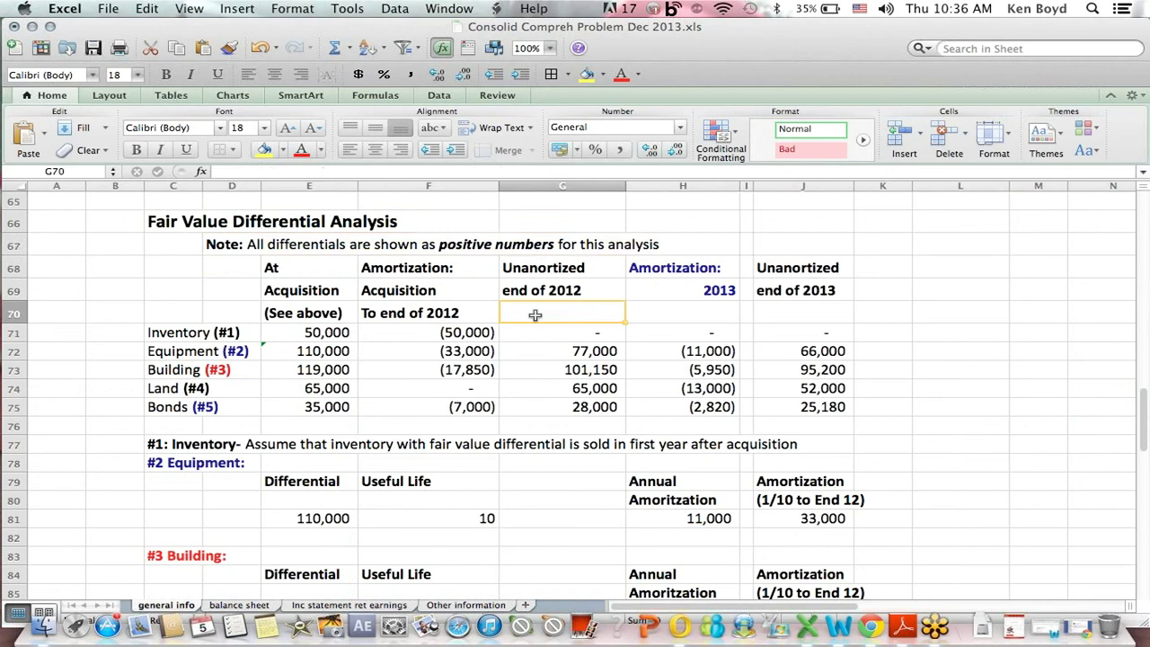
{"action": "left_click_drag", "start_coordinate": [318, 266], "coordinate": [334, 410]}
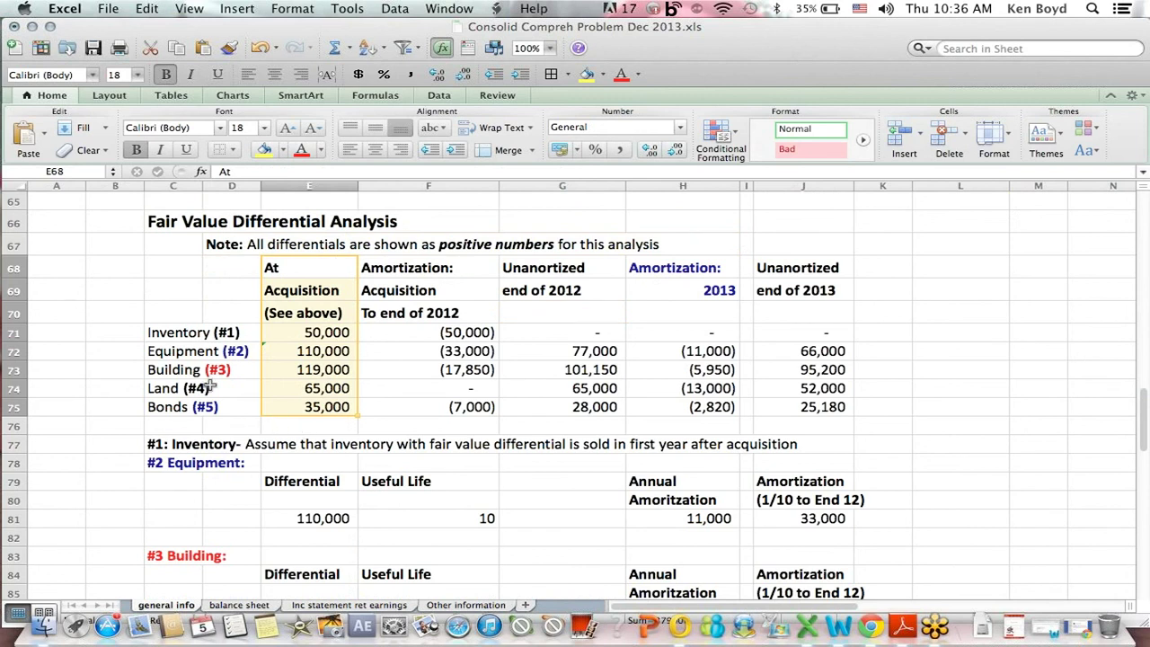
{"action": "left_click", "coordinate": [185, 280]}
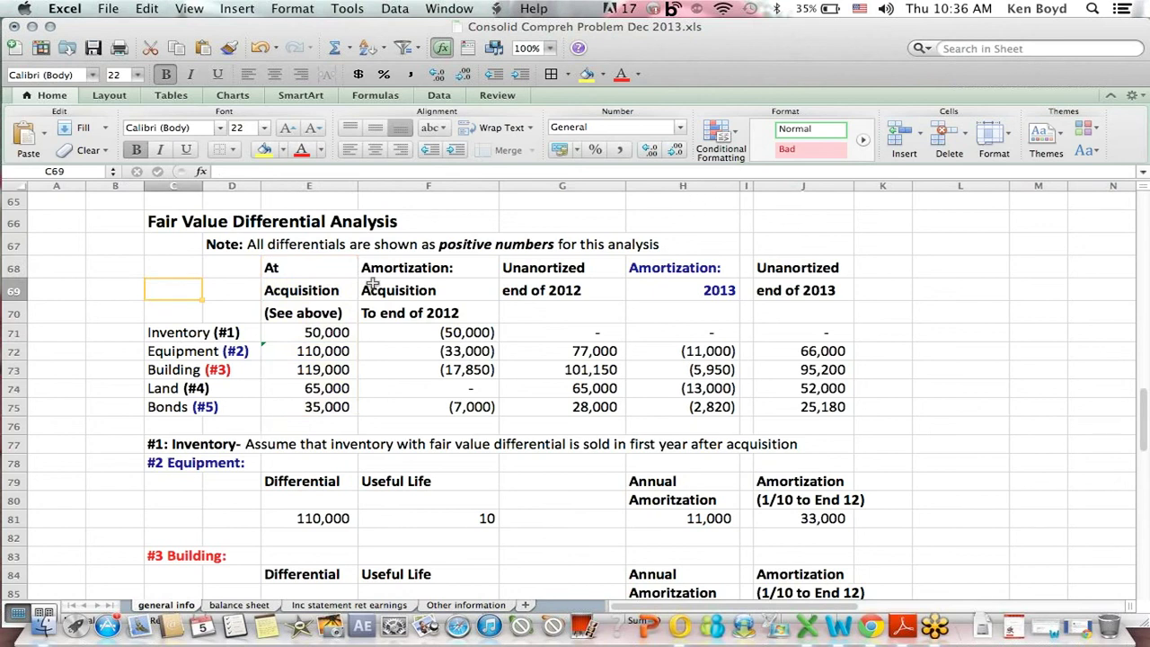
{"action": "left_click_drag", "start_coordinate": [418, 265], "coordinate": [431, 426]}
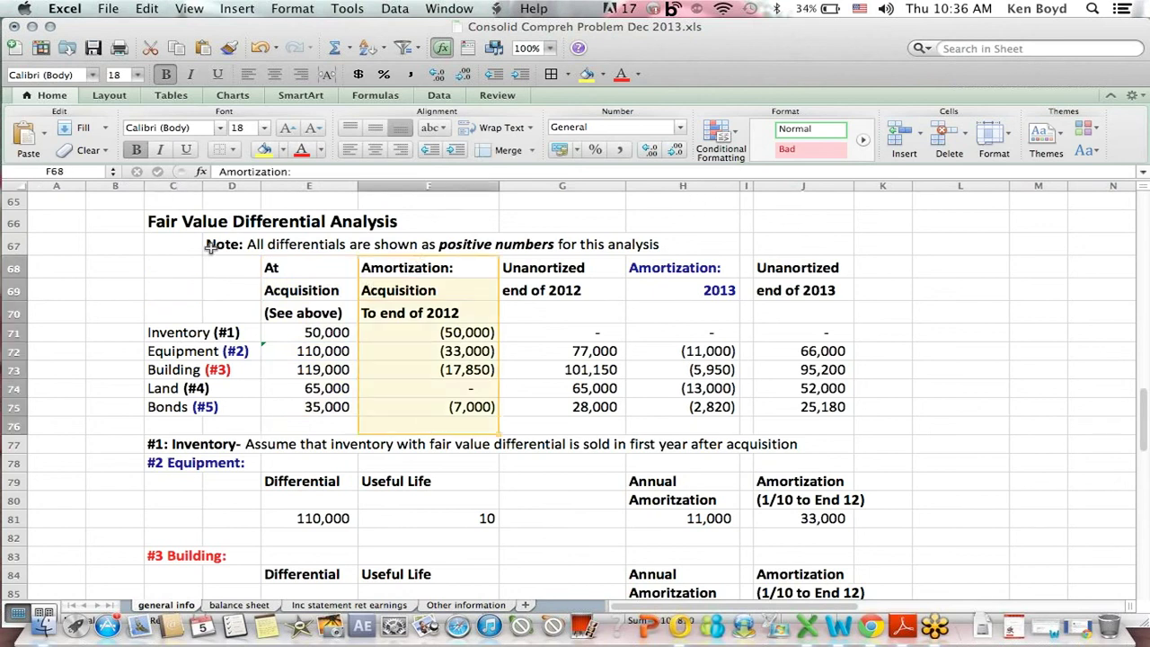
{"action": "left_click_drag", "start_coordinate": [177, 222], "coordinate": [456, 222]}
{"action": "left_click_drag", "start_coordinate": [453, 272], "coordinate": [455, 426]}
- Examine the Inventory row's acquisition differential and amortization against note #1 on inventory sold in the first year after acquisition
{"action": "left_click_drag", "start_coordinate": [166, 333], "coordinate": [350, 334]}
{"action": "left_click_drag", "start_coordinate": [429, 340], "coordinate": [351, 333]}
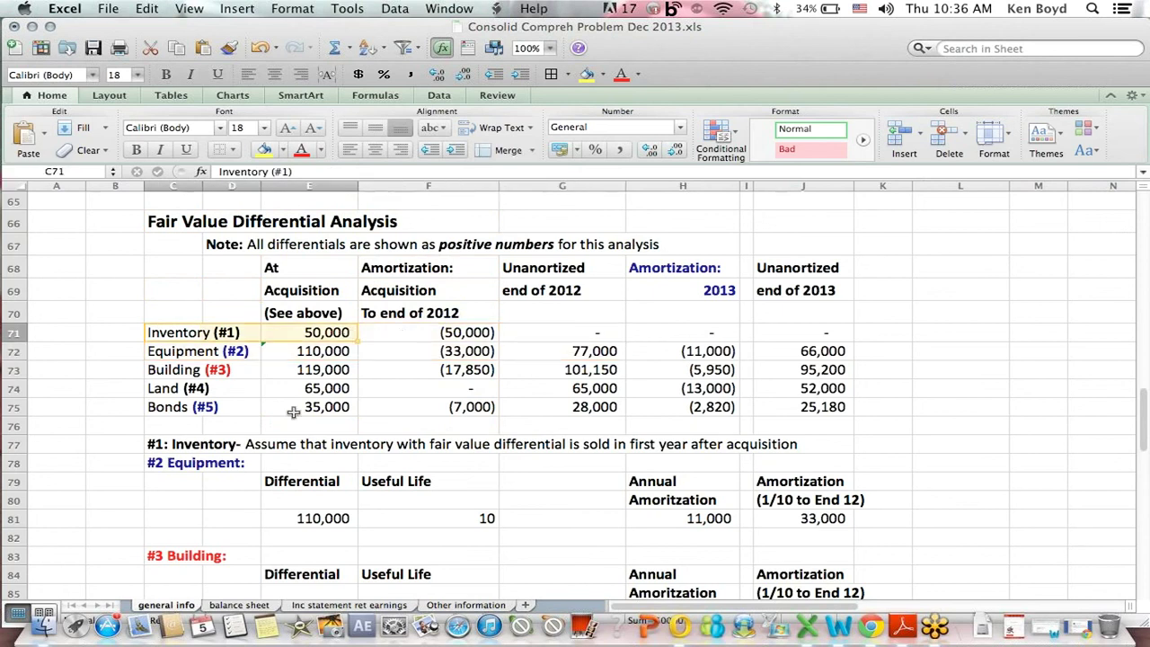
{"action": "left_click", "coordinate": [172, 447]}
{"action": "left_click_drag", "start_coordinate": [296, 446], "coordinate": [838, 447]}
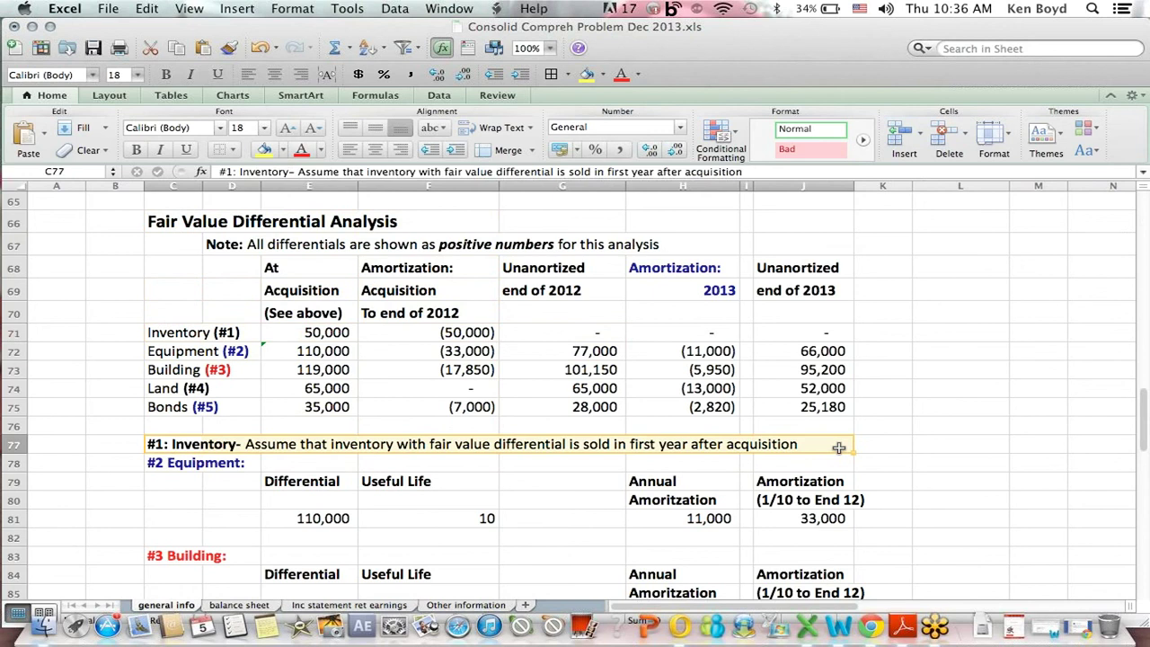
{"action": "left_click", "coordinate": [597, 450]}
{"action": "left_click_drag", "start_coordinate": [597, 443], "coordinate": [789, 447]}
{"action": "left_click", "coordinate": [460, 331]}
{"action": "left_click", "coordinate": [296, 333]}
{"action": "left_click", "coordinate": [226, 331]}
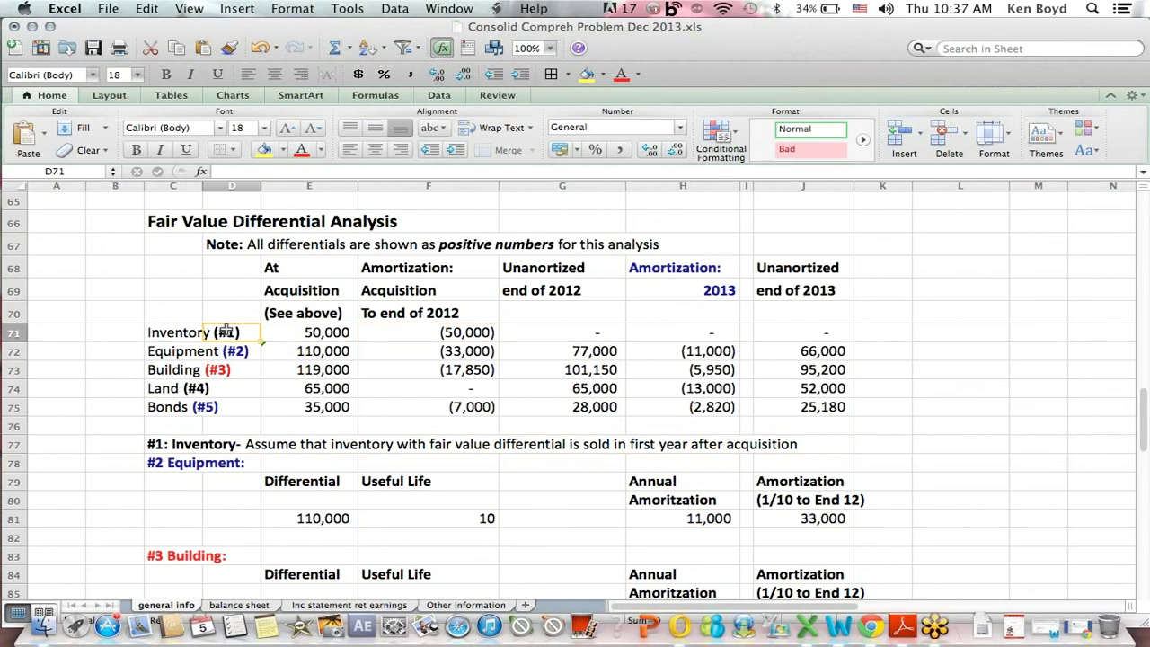
{"action": "left_click", "coordinate": [400, 333]}
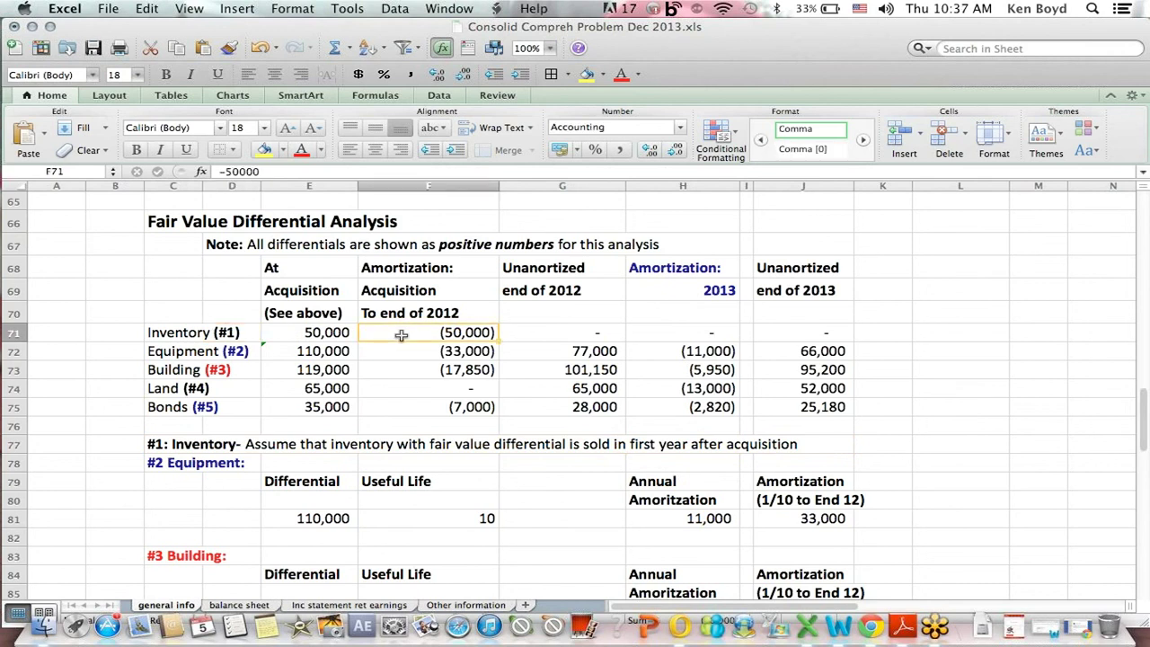
- Check the #2 Equipment differential, its useful life and the annual amortization formula in H81
{"action": "left_click", "coordinate": [179, 462]}
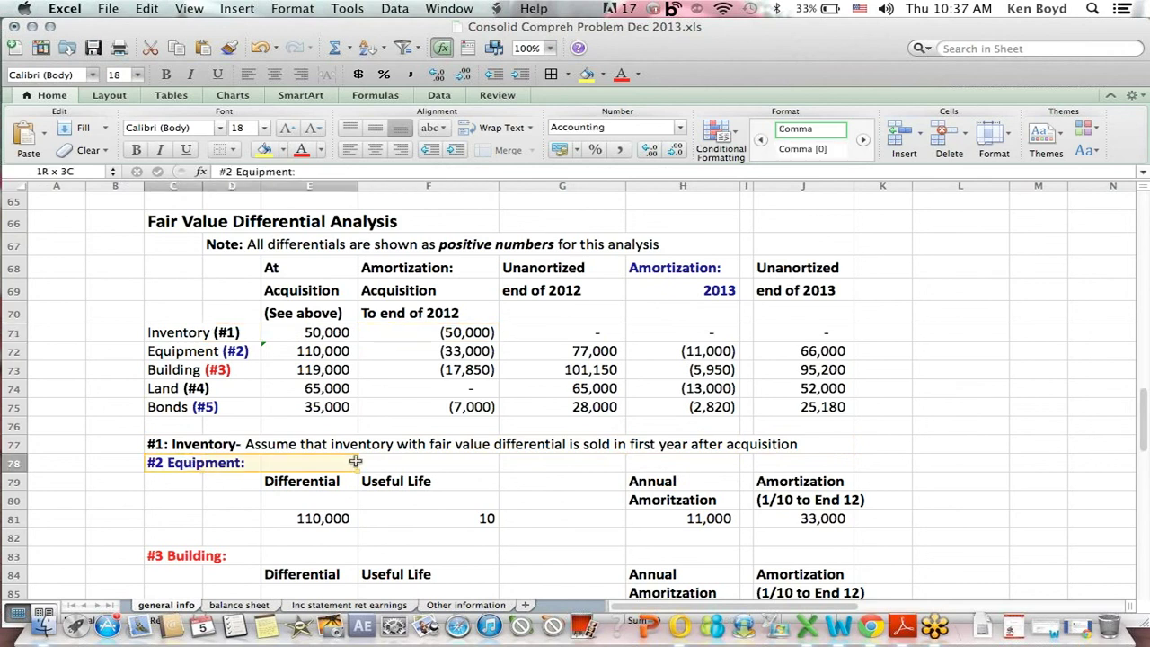
{"action": "left_click", "coordinate": [325, 353]}
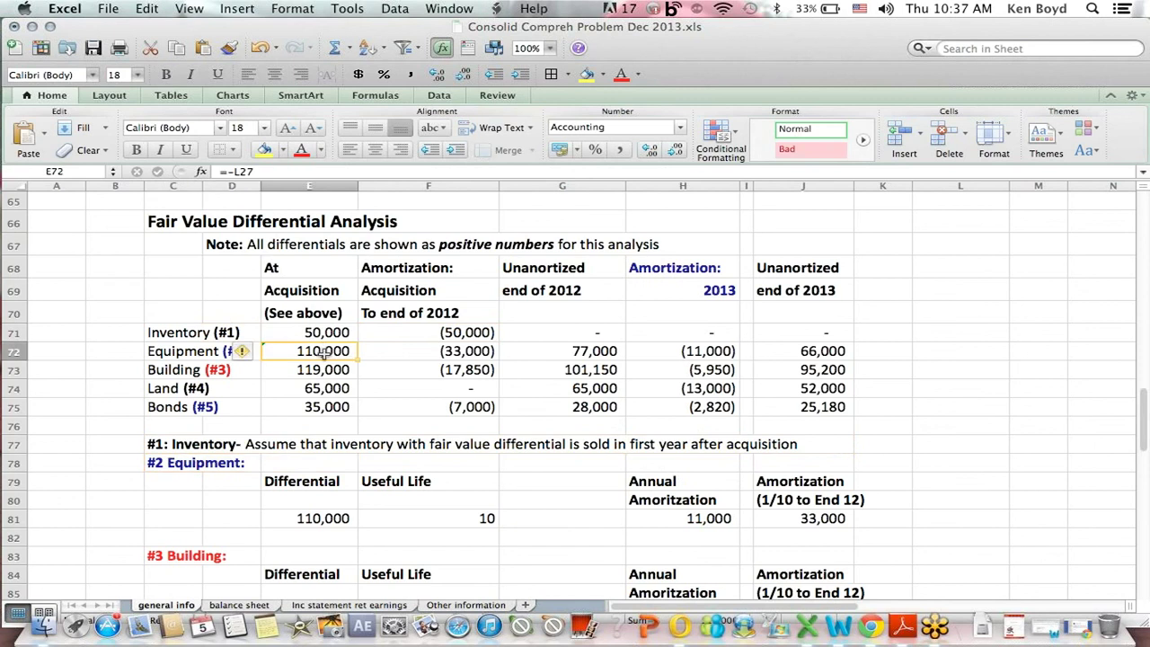
{"action": "left_click", "coordinate": [318, 518]}
{"action": "left_click", "coordinate": [438, 519]}
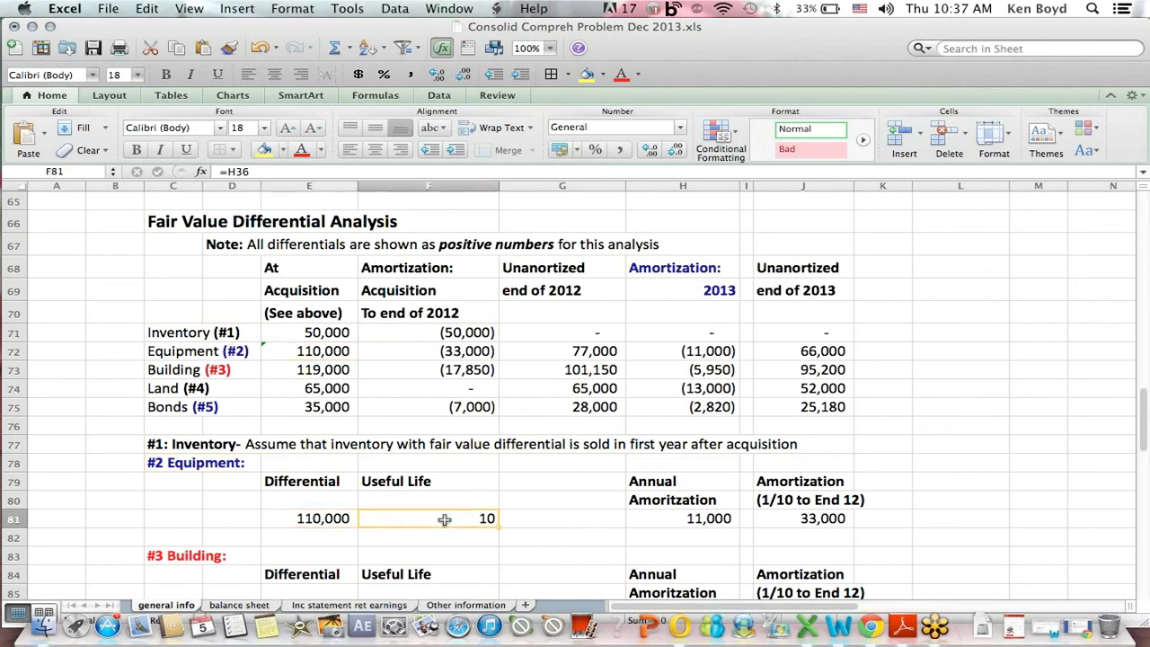
{"action": "left_click", "coordinate": [689, 519]}
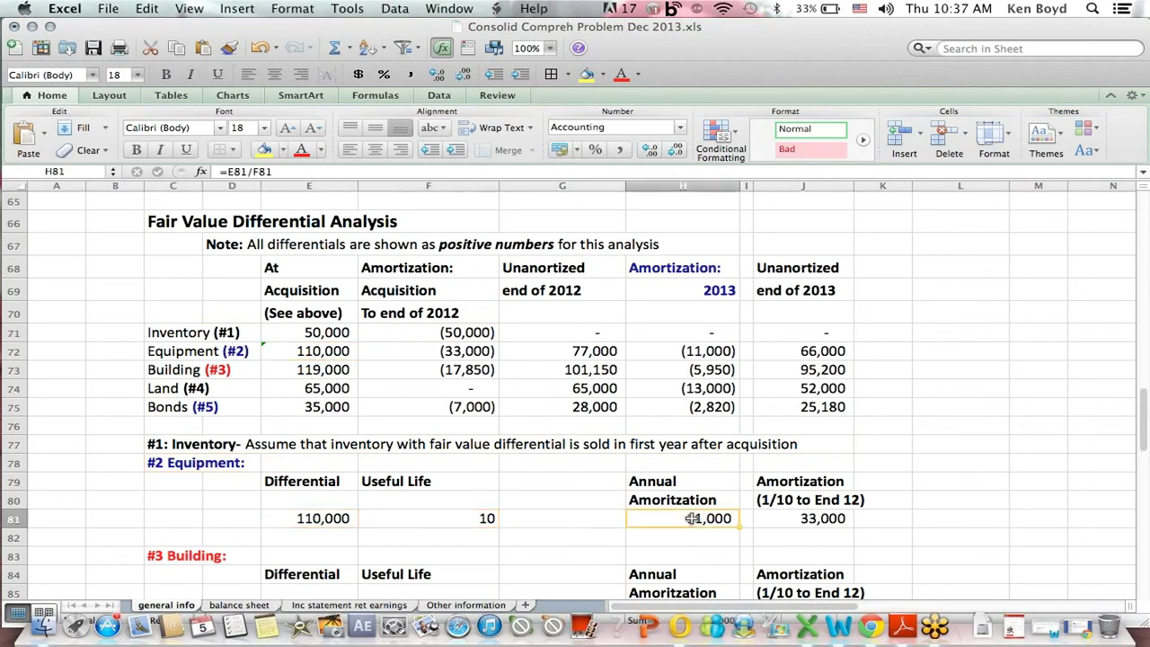
{"action": "left_click", "coordinate": [249, 171]}
{"action": "key", "text": "Return"}
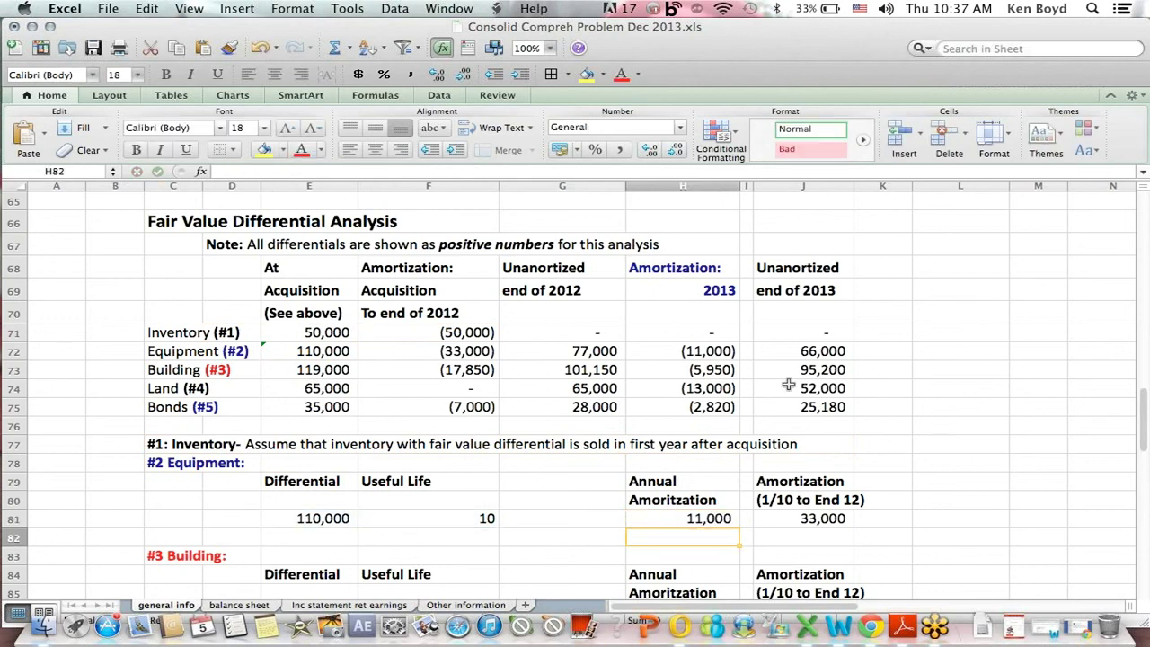
- Inspect the equipment's amortization formula through the end of 2012 in J81 and the formula in F72 that references it
{"action": "left_click", "coordinate": [699, 519]}
{"action": "left_click", "coordinate": [820, 521]}
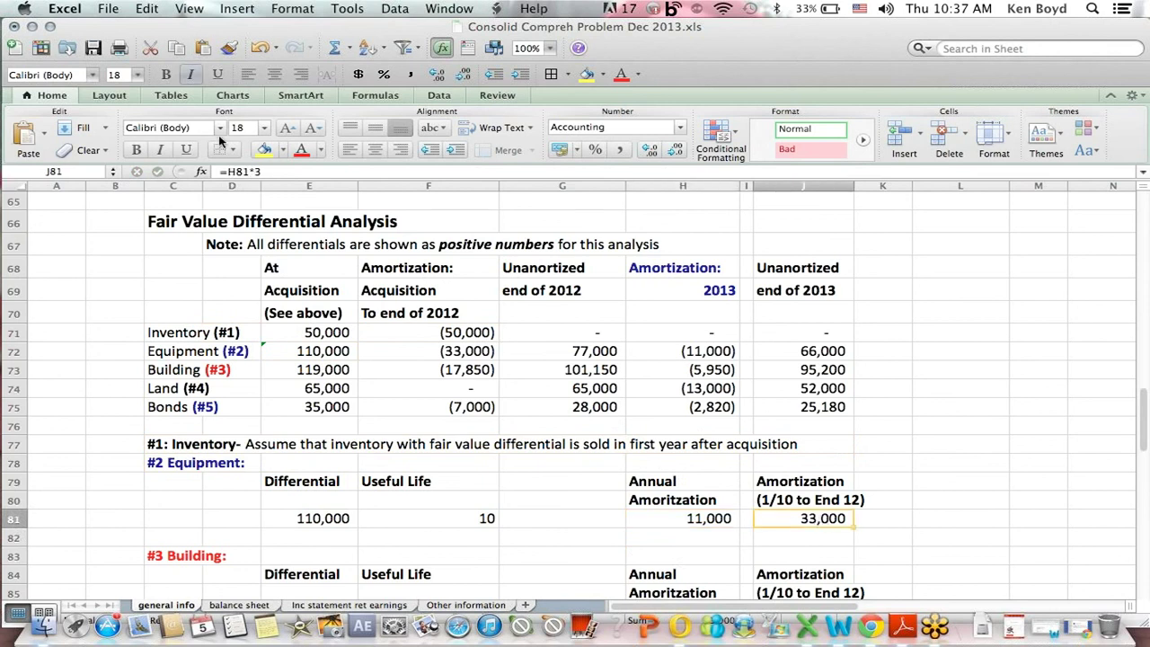
{"action": "left_click", "coordinate": [248, 171]}
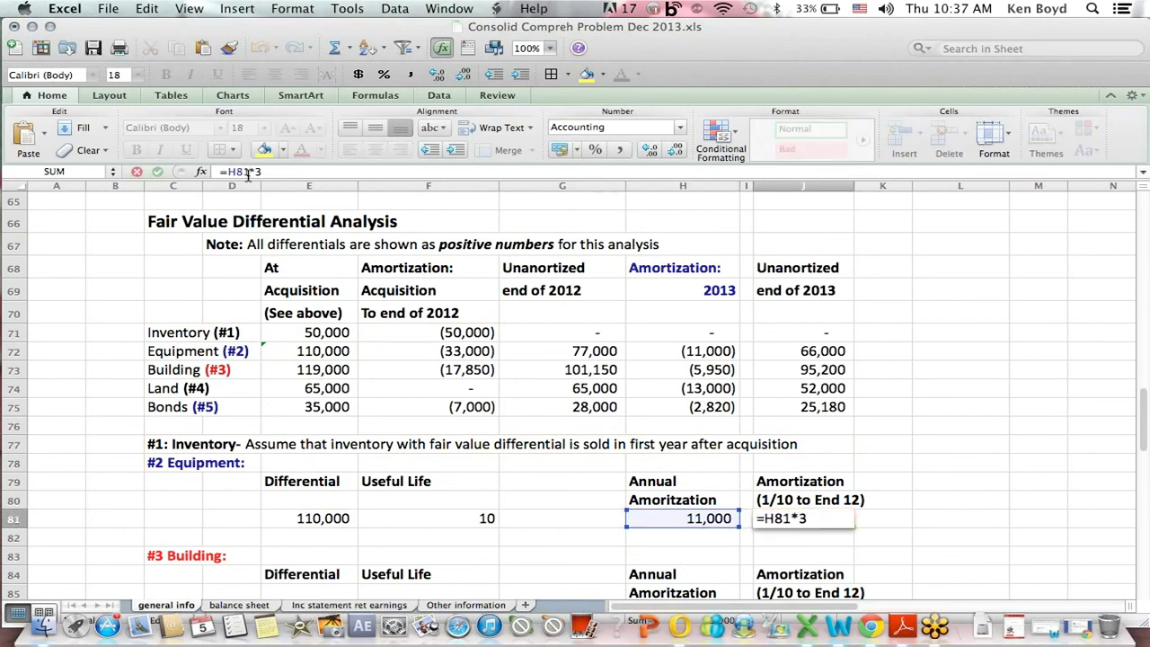
{"action": "key", "text": "Return"}
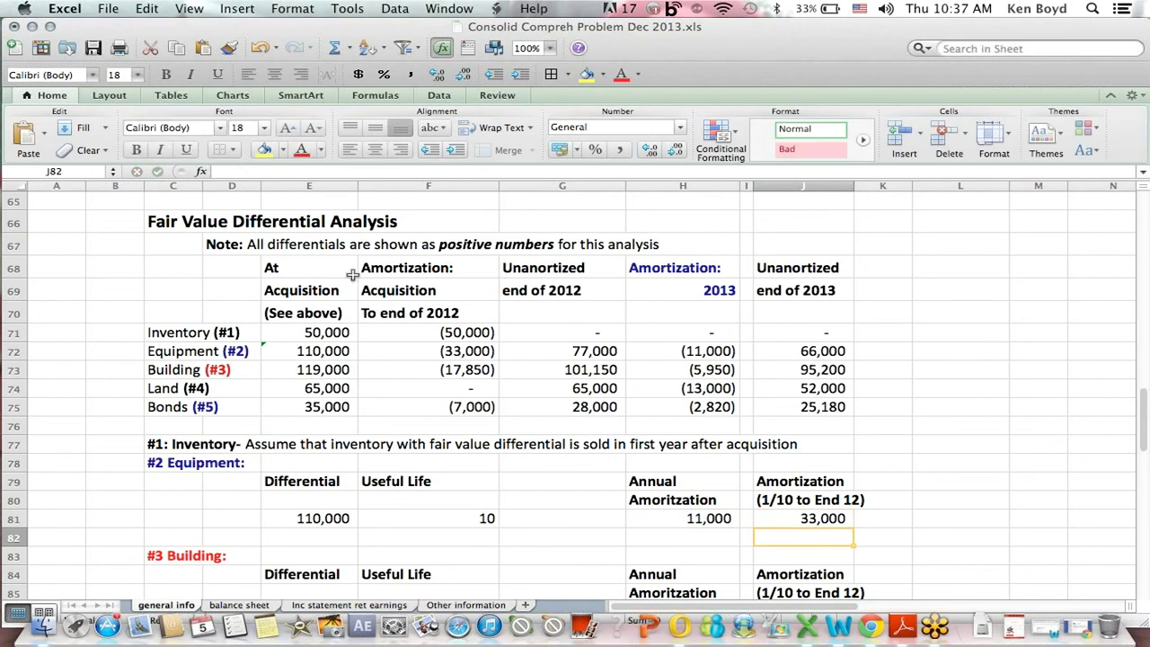
{"action": "left_click", "coordinate": [462, 351]}
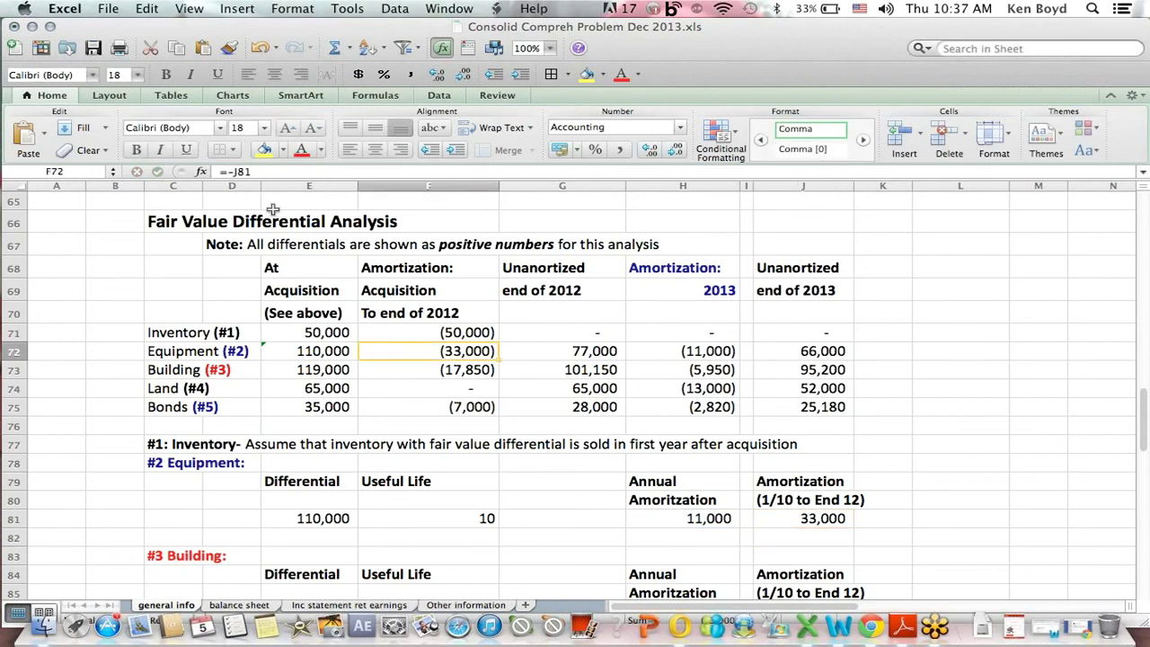
{"action": "left_click", "coordinate": [233, 171]}
{"action": "key", "text": "Return"}
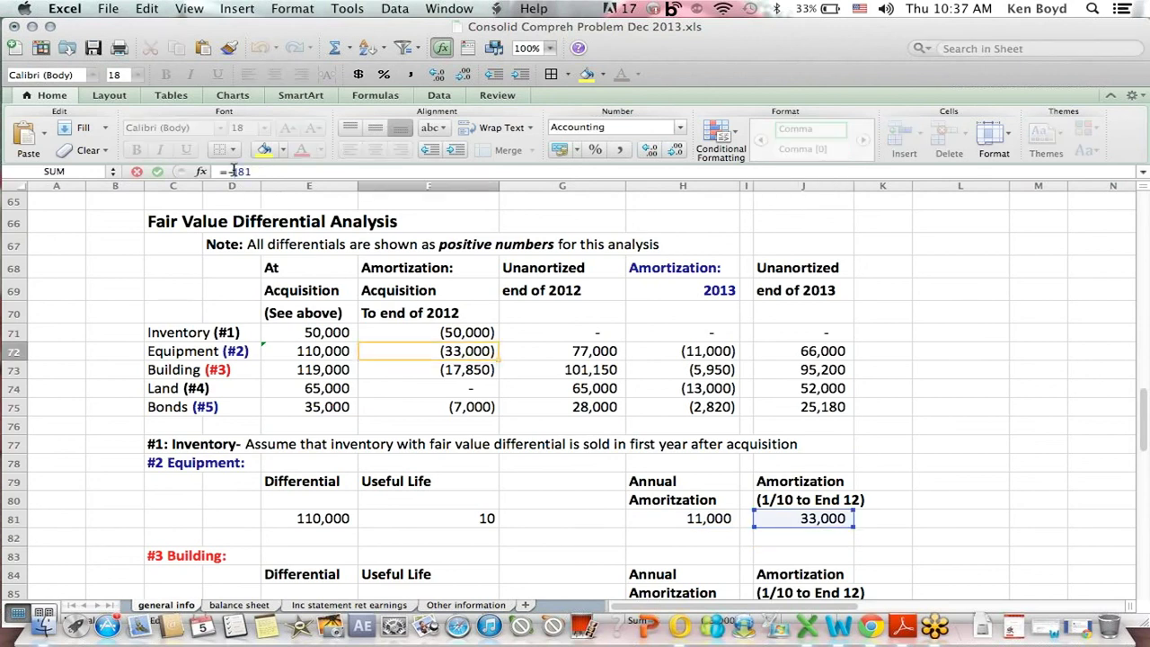
- Check the #3 Building differential, its useful life and the annual amortization formula in H86
{"action": "left_click", "coordinate": [199, 373]}
{"action": "left_click", "coordinate": [362, 569]}
{"action": "key", "text": "Down"}
{"action": "key", "text": "Down"}
{"action": "key", "text": "Down"}
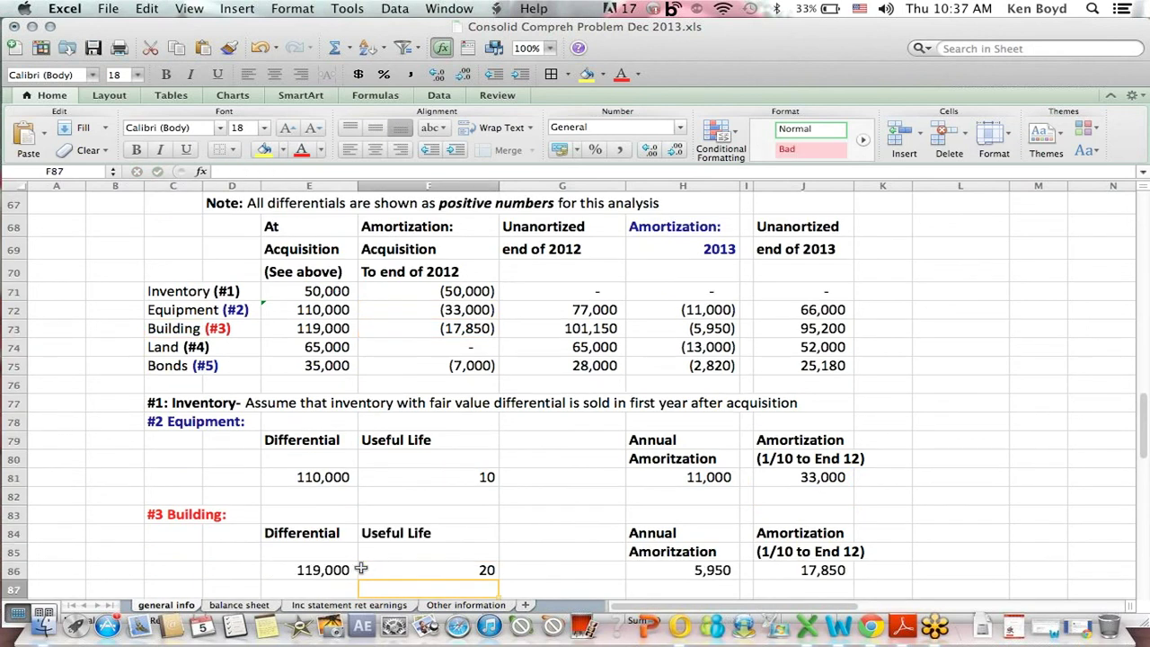
{"action": "left_click", "coordinate": [343, 570]}
{"action": "left_click", "coordinate": [425, 574]}
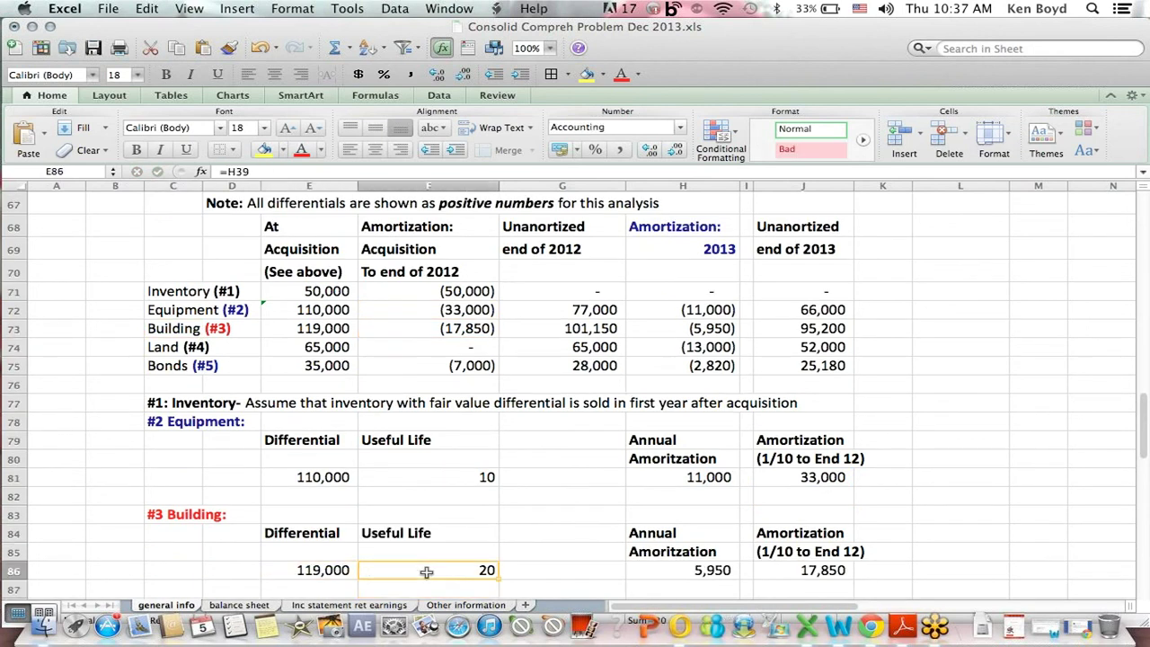
{"action": "left_click", "coordinate": [697, 566]}
{"action": "left_click", "coordinate": [245, 171]}
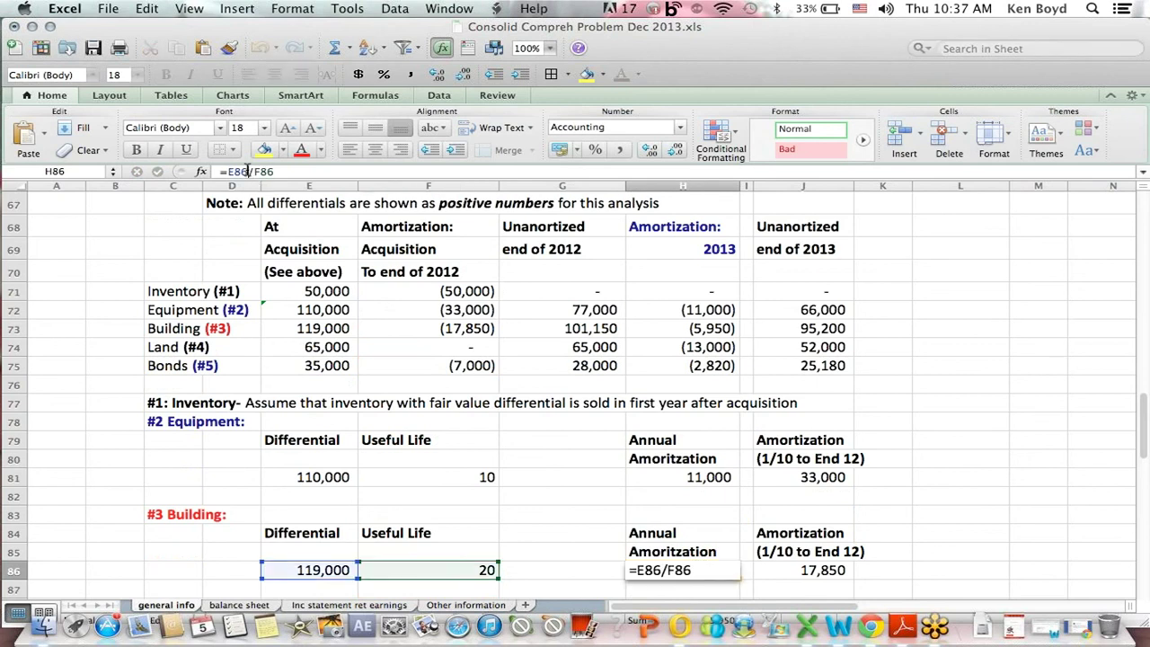
{"action": "key", "text": "Return"}
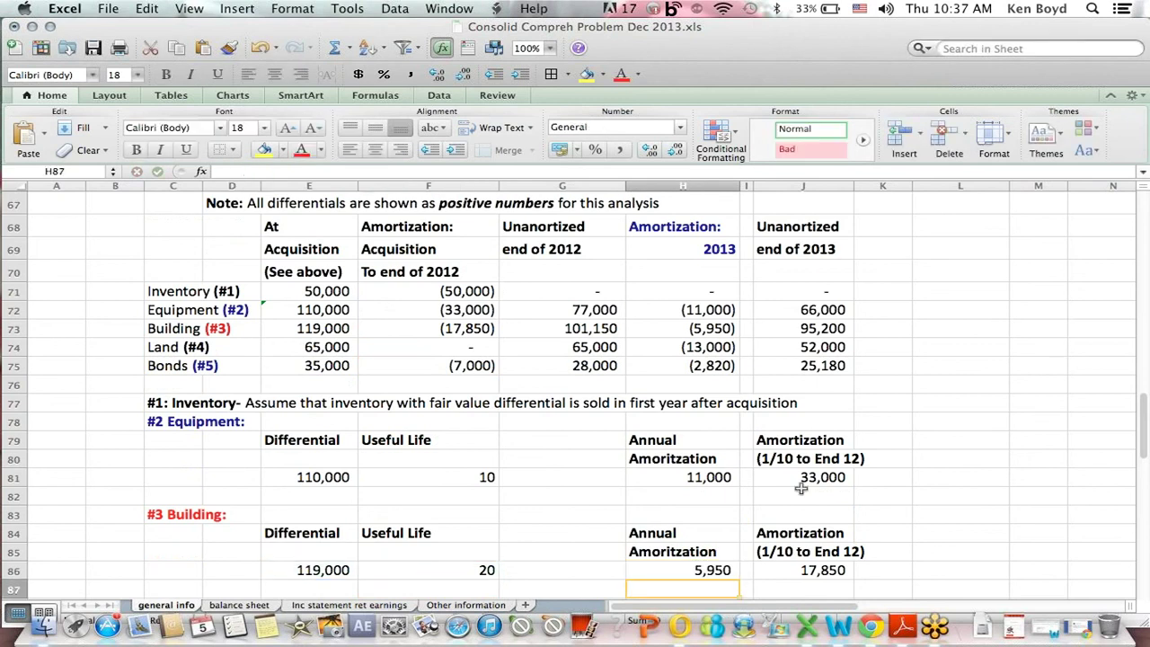
- Inspect the building's amortization formula through the end of 2012 in J86 and the formula in F73 that references it
{"action": "left_click", "coordinate": [844, 569]}
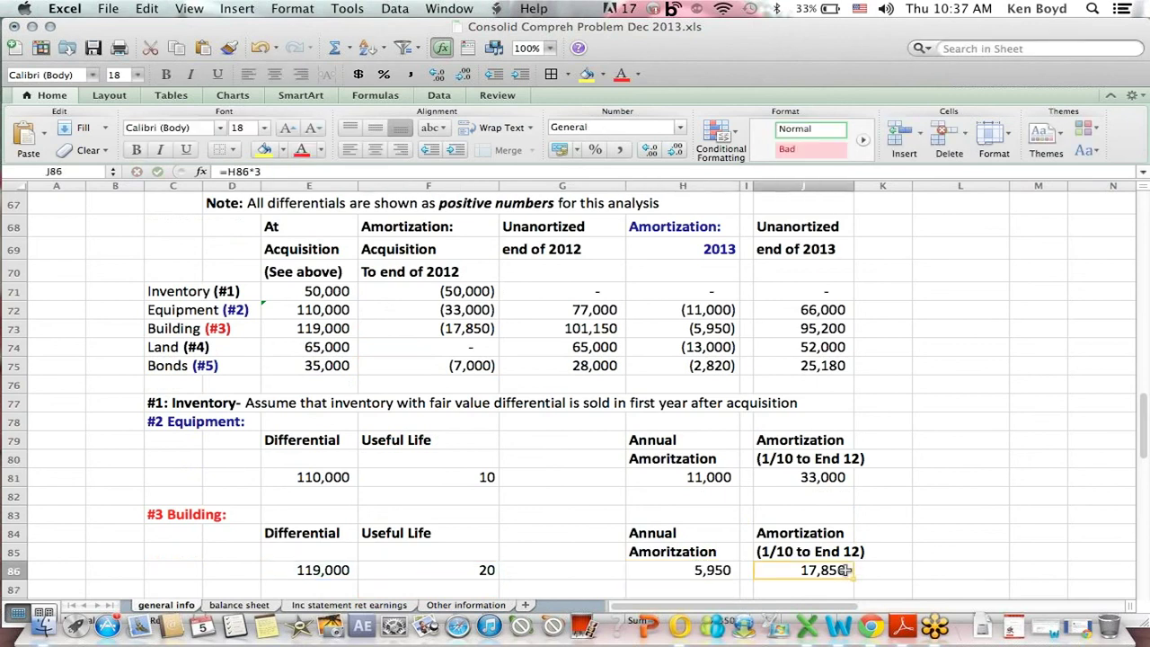
{"action": "left_click", "coordinate": [246, 171]}
{"action": "key", "text": "Escape"}
{"action": "left_click", "coordinate": [479, 327]}
{"action": "left_click", "coordinate": [242, 170]}
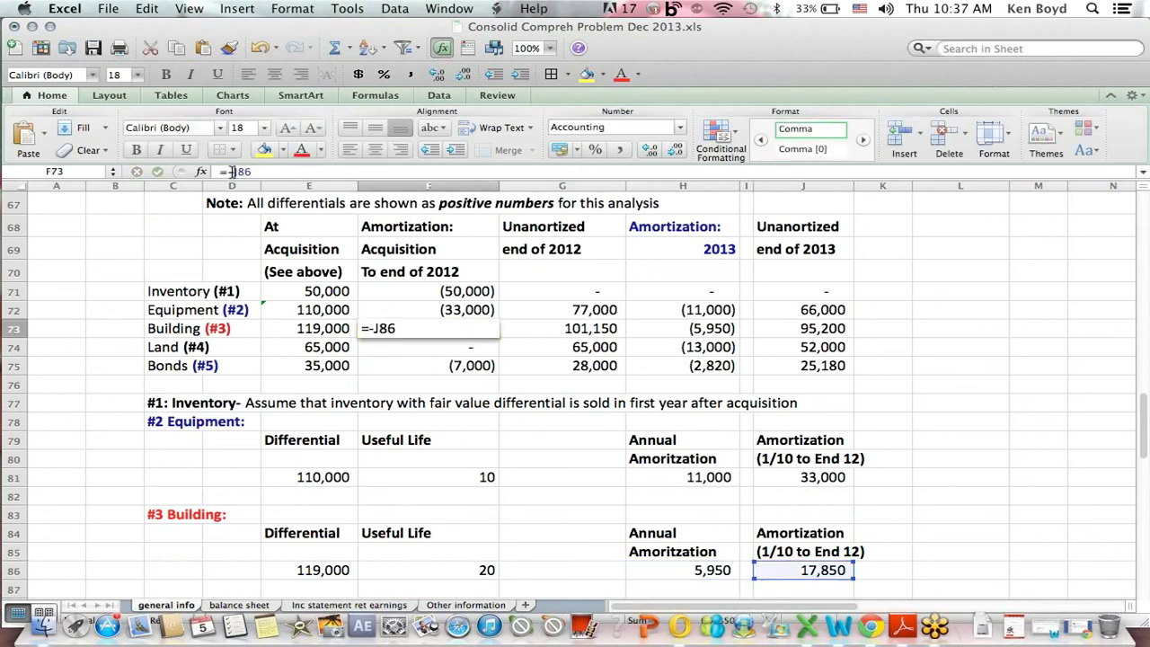
{"action": "key", "text": "Return"}
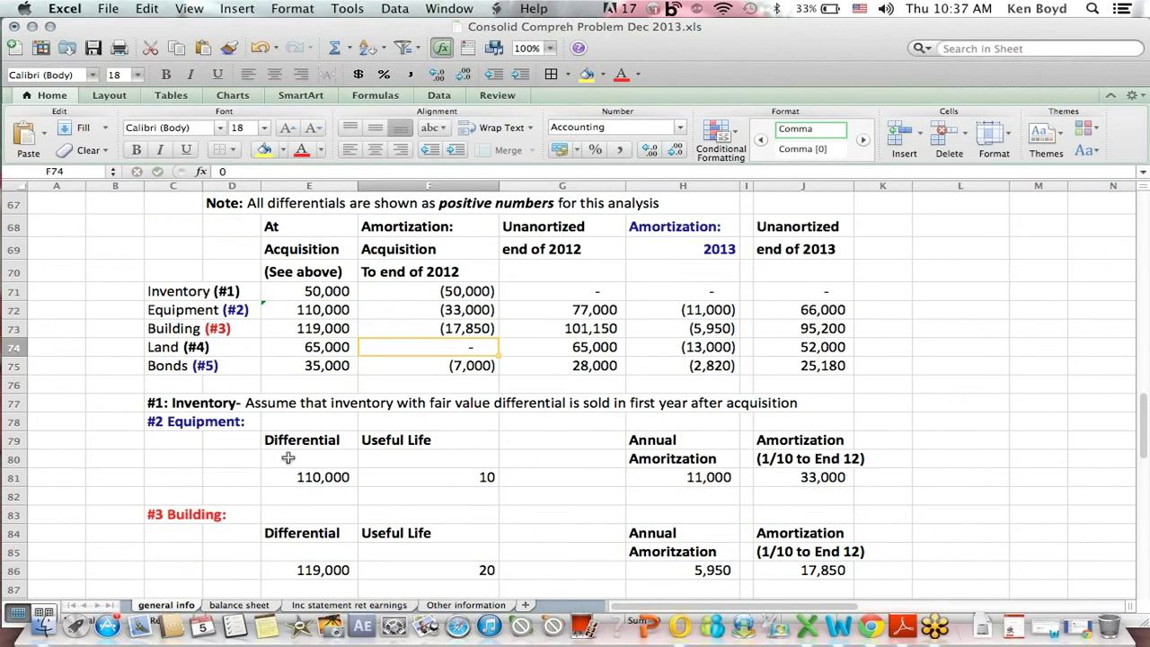
- Check the Land row's 2013 amortization in H74 and go past the #4 Land note to the #5 Bonds calculations
{"action": "left_click", "coordinate": [659, 353]}
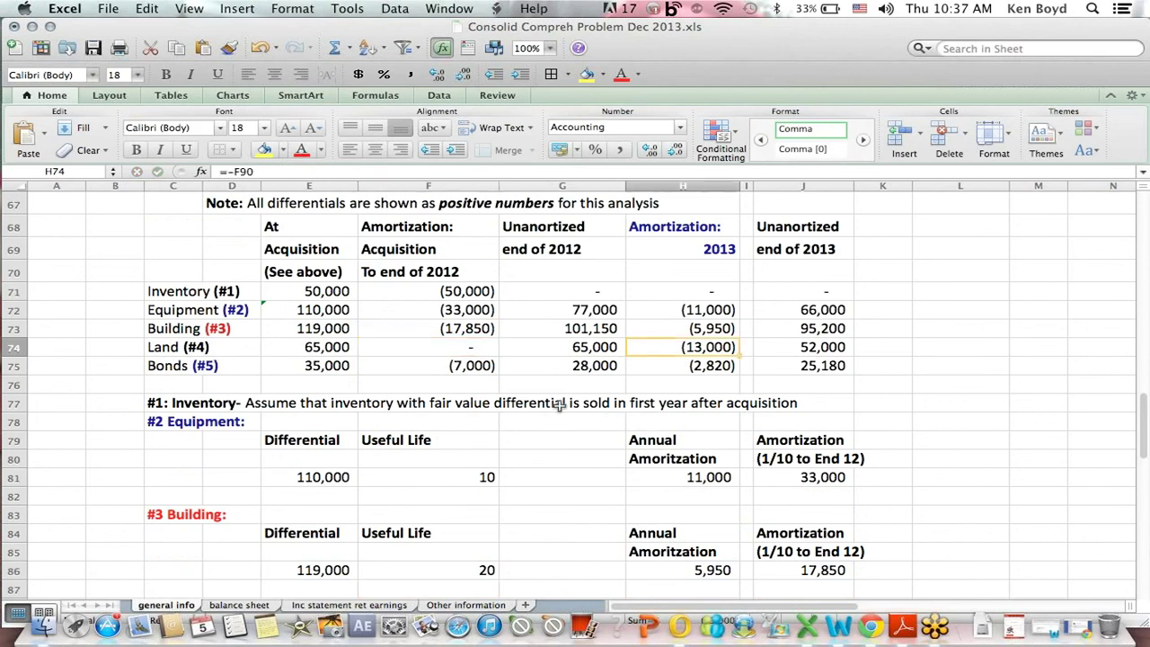
{"action": "left_click", "coordinate": [595, 521]}
{"action": "key", "text": "Down"}
{"action": "key", "text": "Down"}
{"action": "key", "text": "Down"}
{"action": "key", "text": "Down"}
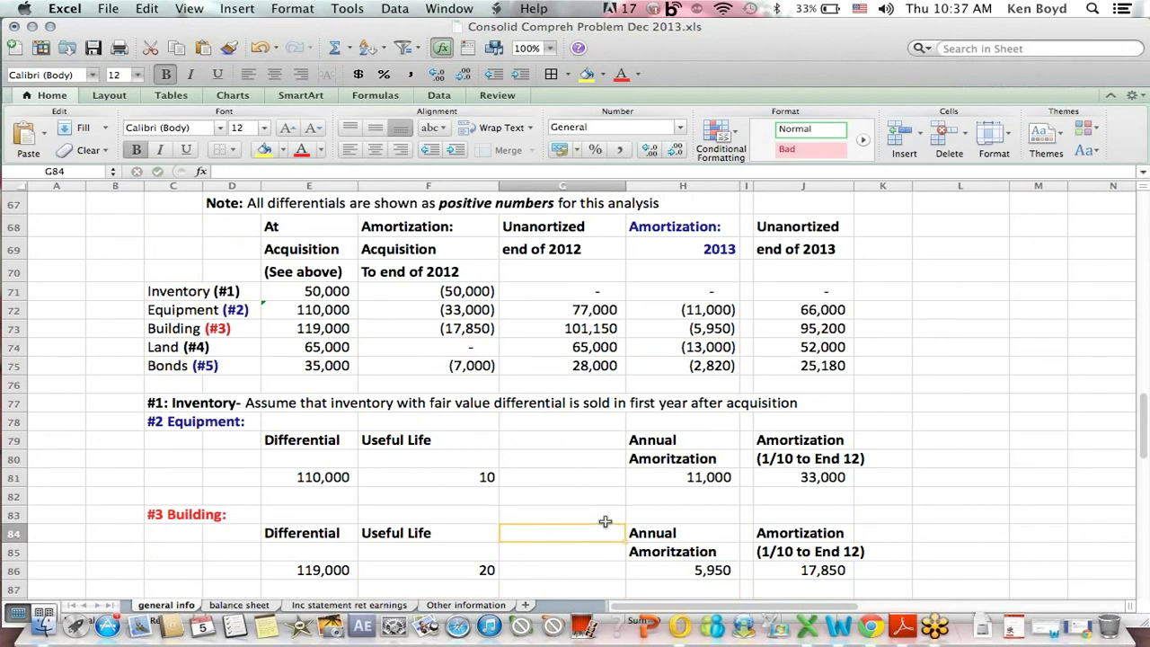
{"action": "key", "text": "Down"}
{"action": "key", "text": "Down"}
{"action": "key", "text": "Down"}
{"action": "key", "text": "Down"}
{"action": "key", "text": "Down"}
{"action": "key", "text": "Down"}
{"action": "key", "text": "Down"}
{"action": "key", "text": "Down"}
{"action": "key", "text": "Down"}
{"action": "key", "text": "Down"}
{"action": "key", "text": "Down"}
{"action": "key", "text": "Down"}
{"action": "key", "text": "Down"}
{"action": "key", "text": "Down"}
{"action": "key", "text": "Down"}
{"action": "key", "text": "Down"}
{"action": "key", "text": "Down"}
{"action": "key", "text": "Down"}
{"action": "key", "text": "Down"}
{"action": "key", "text": "Down"}
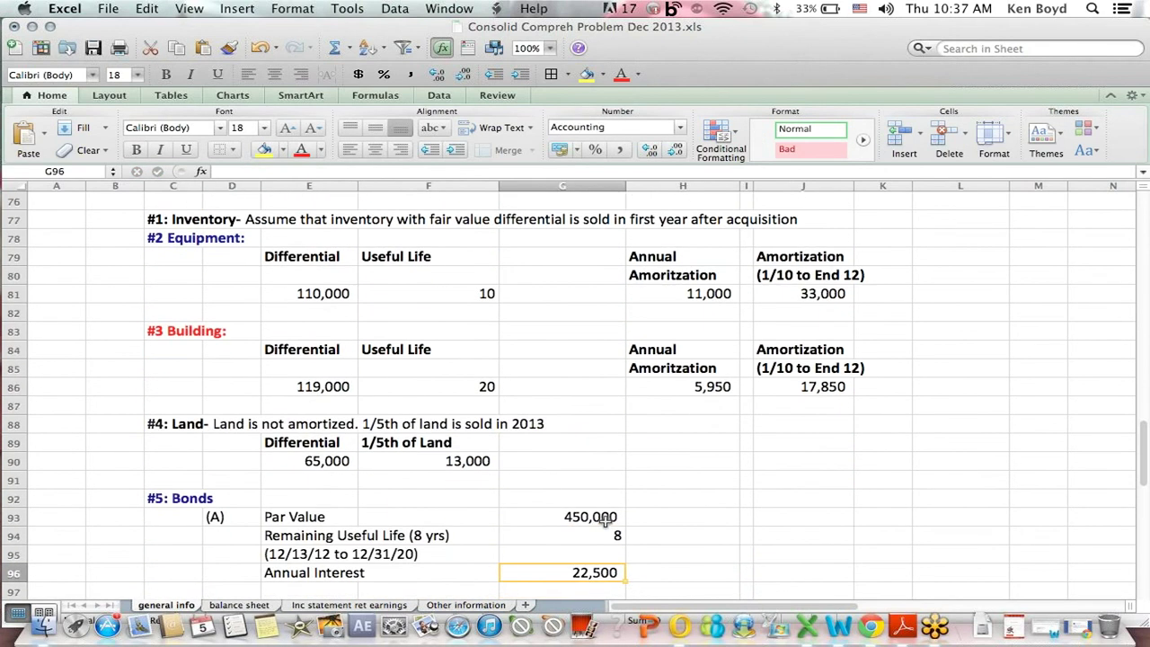
{"action": "key", "text": "Down"}
{"action": "key", "text": "Down"}
{"action": "key", "text": "Down"}
{"action": "key", "text": "Down"}
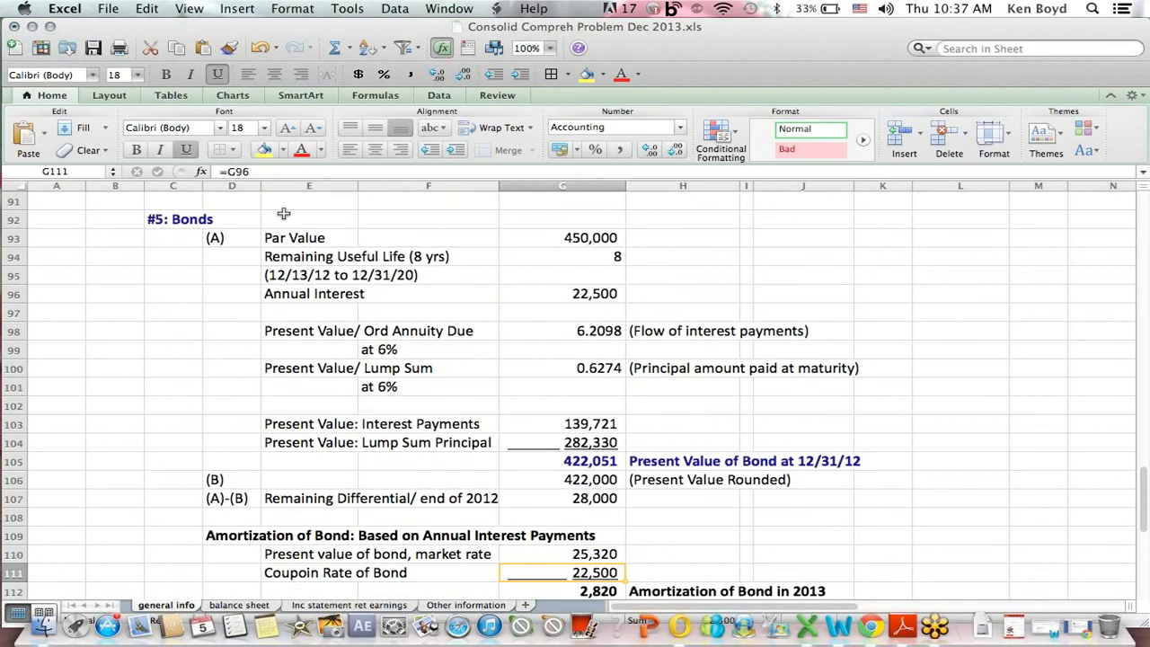
- Review the bond's par value and remaining useful life, and inspect the Annual Interest formula in G96
{"action": "left_click_drag", "start_coordinate": [290, 234], "coordinate": [662, 244]}
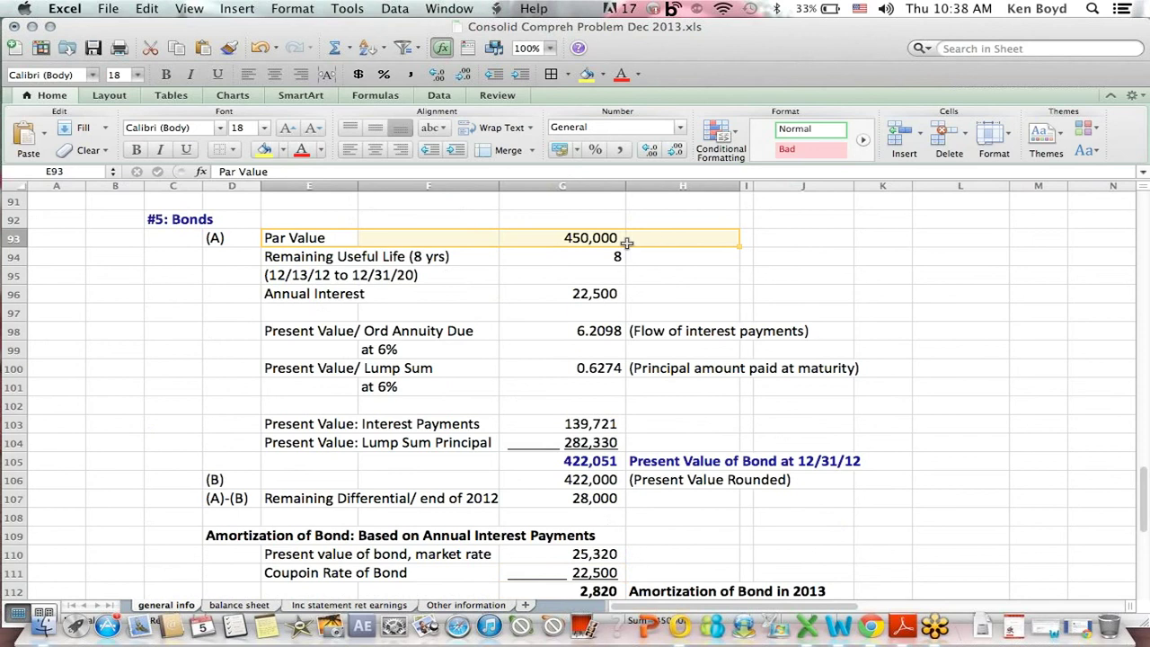
{"action": "left_click_drag", "start_coordinate": [363, 256], "coordinate": [598, 257]}
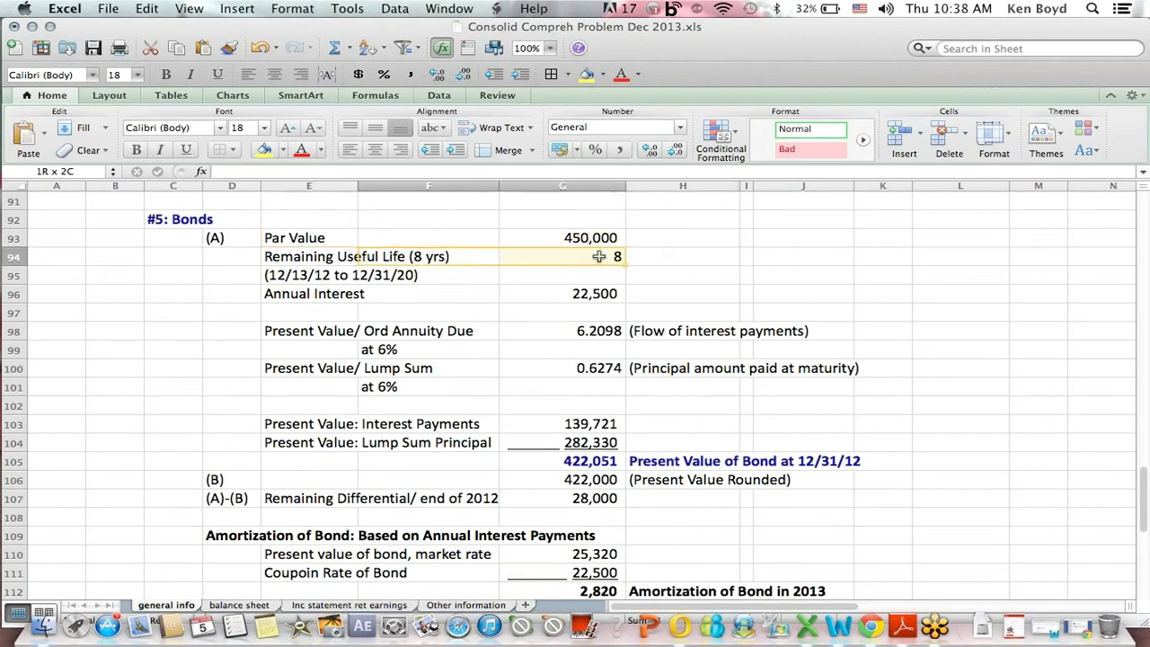
{"action": "left_click", "coordinate": [598, 297]}
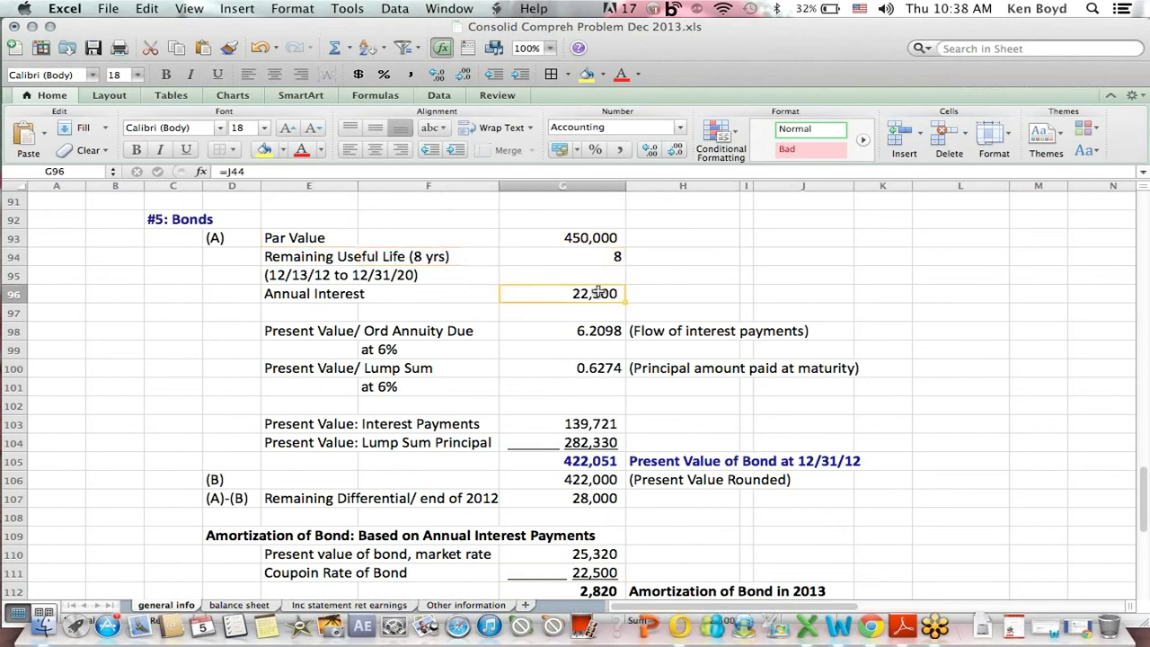
{"action": "left_click", "coordinate": [226, 171]}
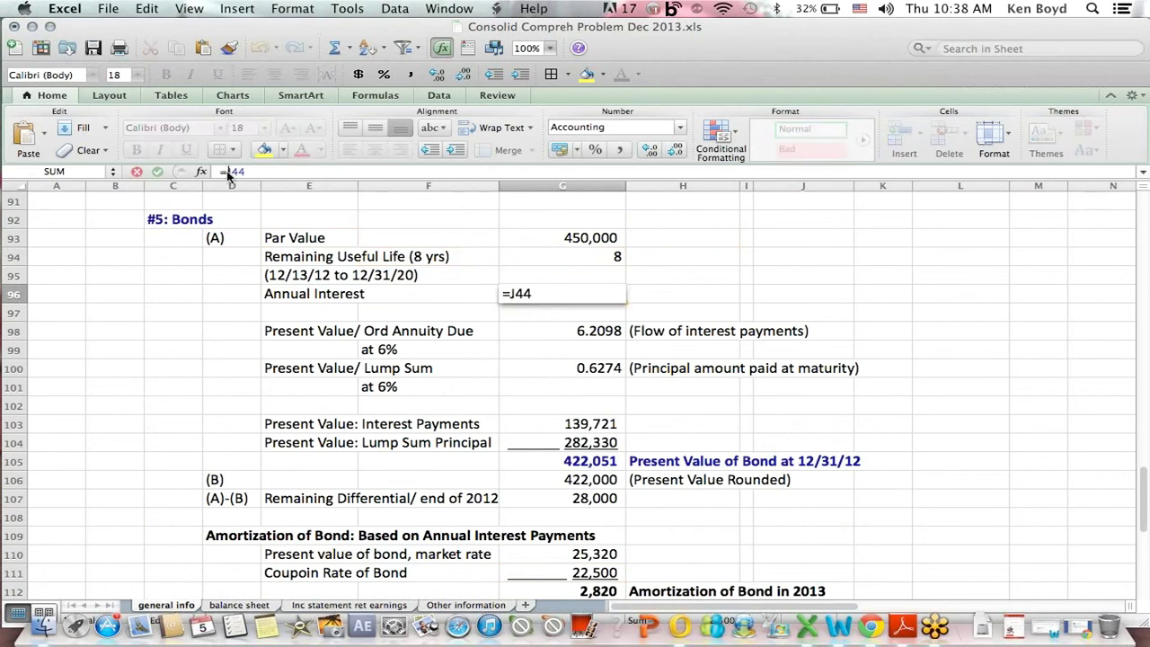
{"action": "key", "text": "Return"}
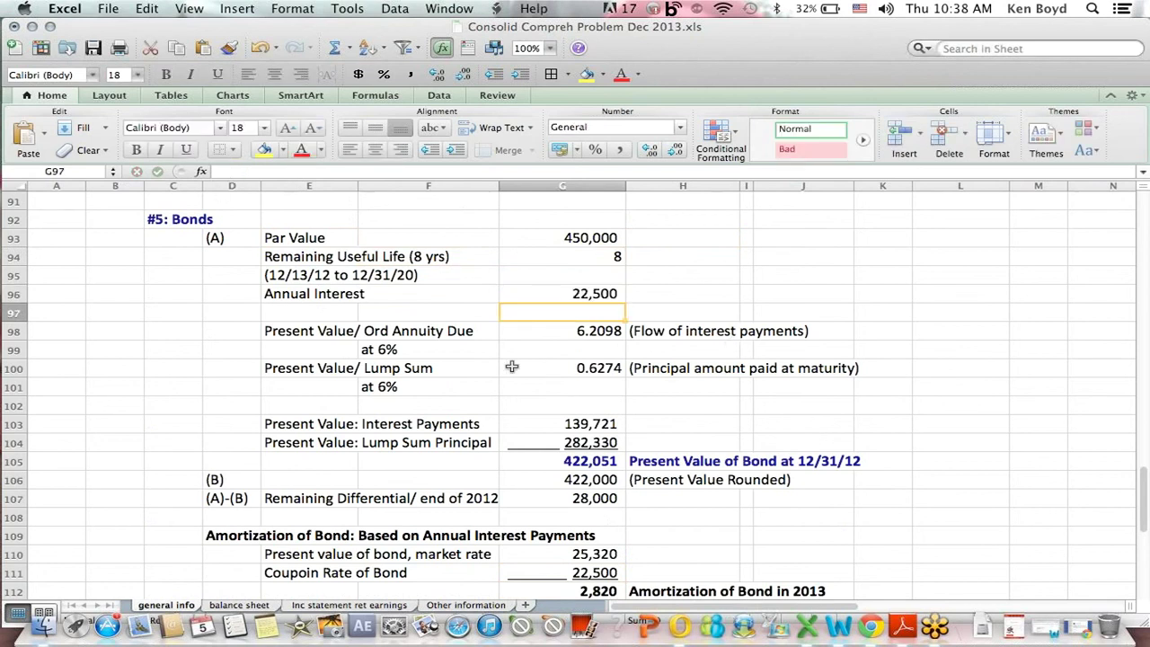
- Review the bond's par value and the 6% present value factors for the ordinary annuity and the lump sum
{"action": "left_click", "coordinate": [592, 236]}
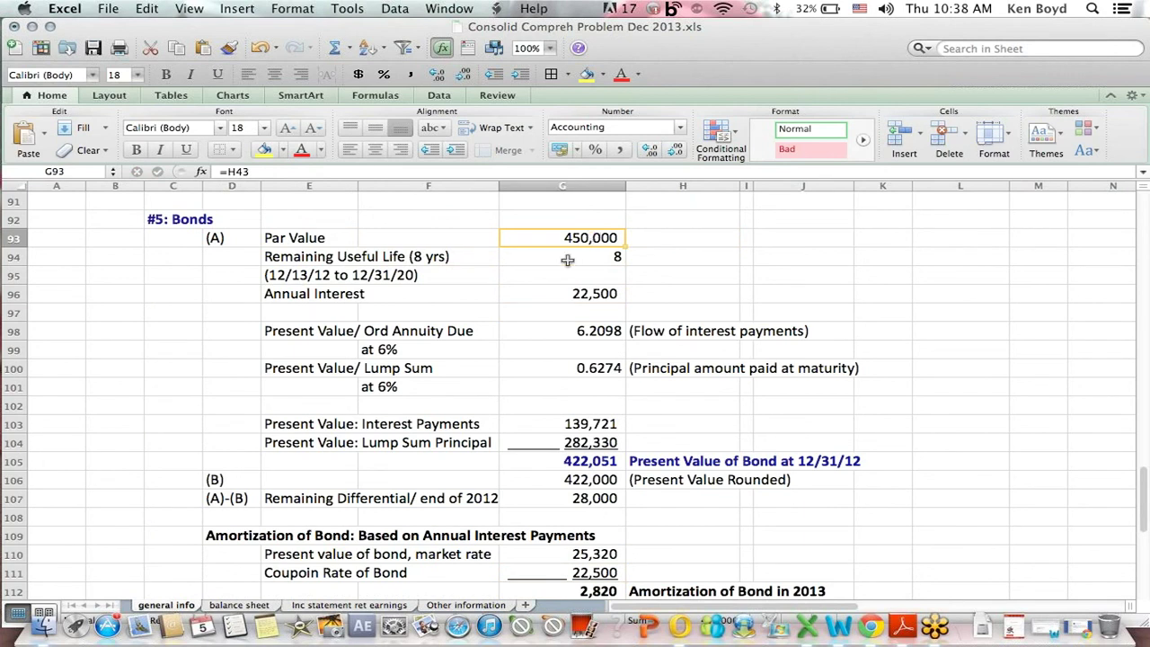
{"action": "left_click_drag", "start_coordinate": [294, 333], "coordinate": [795, 347]}
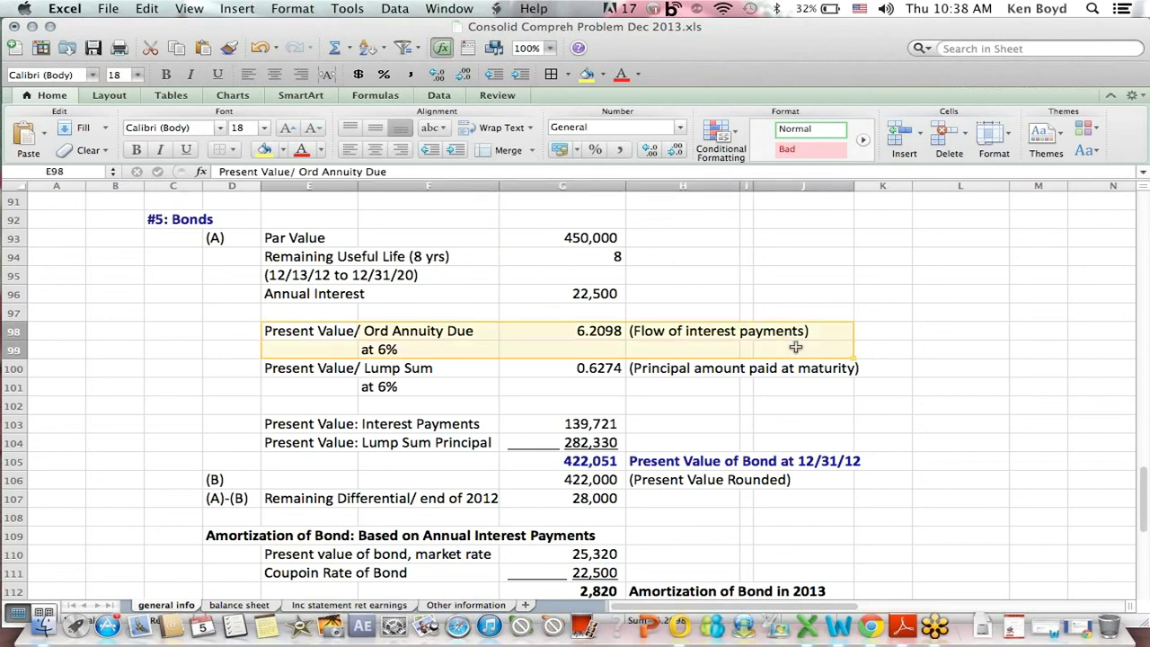
{"action": "left_click", "coordinate": [795, 347]}
{"action": "left_click", "coordinate": [396, 329]}
{"action": "left_click", "coordinate": [274, 330]}
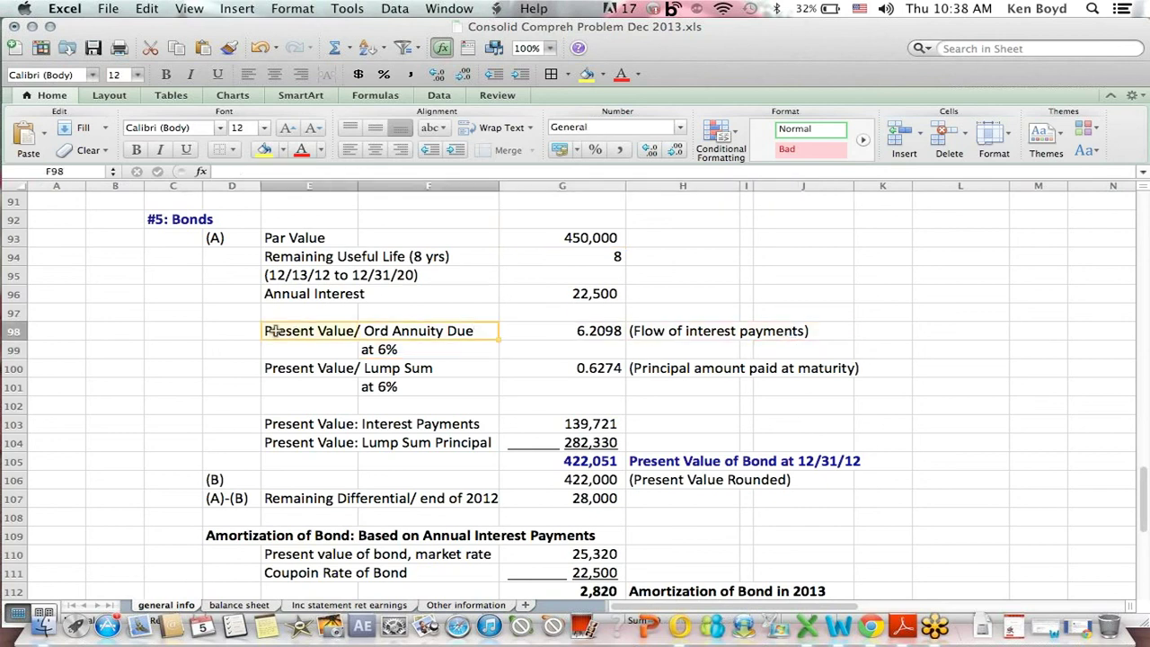
{"action": "left_click", "coordinate": [361, 367]}
{"action": "left_click", "coordinate": [636, 367]}
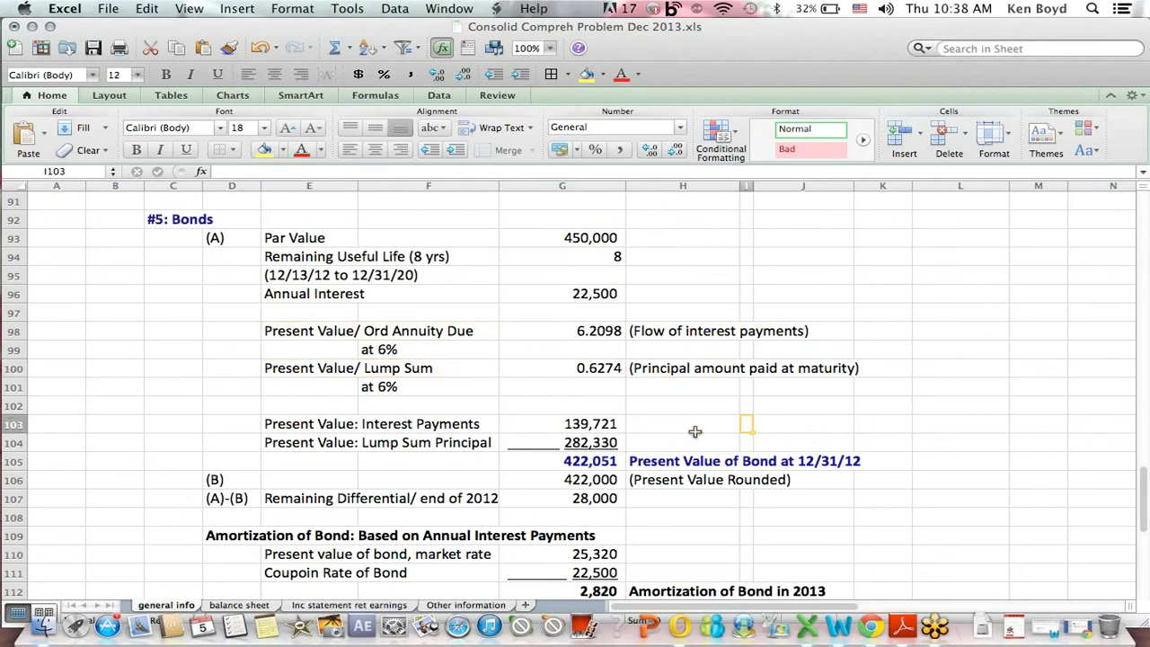
- Inspect the formula for the present value of the interest payments in G103
{"action": "left_click", "coordinate": [593, 424]}
{"action": "left_click", "coordinate": [256, 171]}
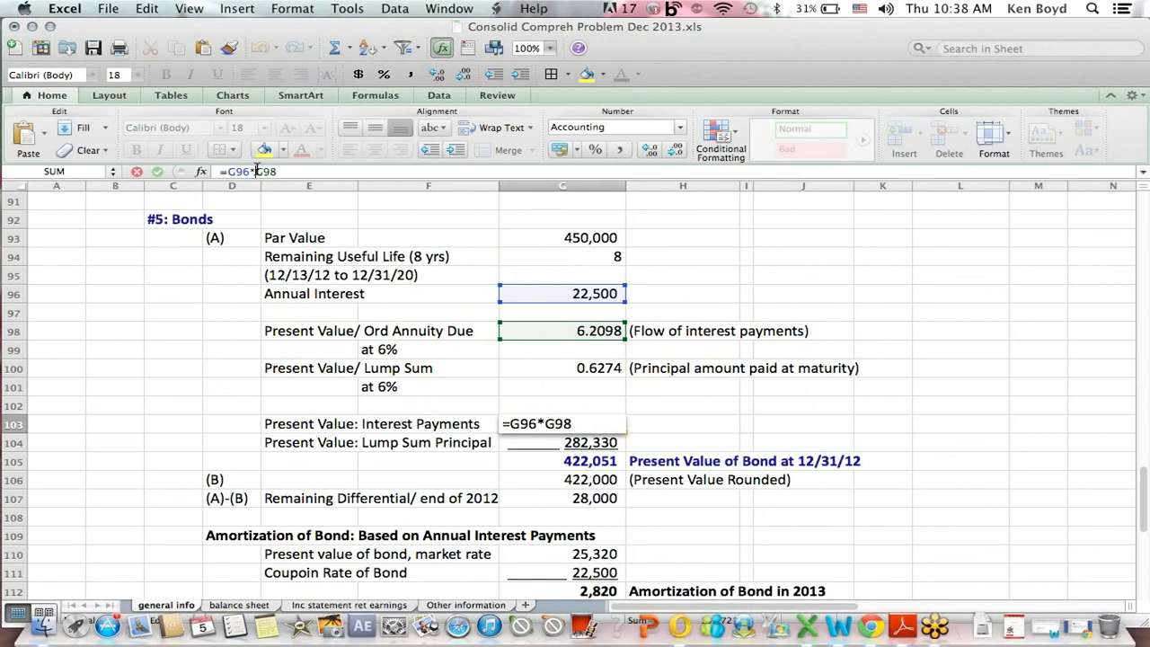
{"action": "key", "text": "Return"}
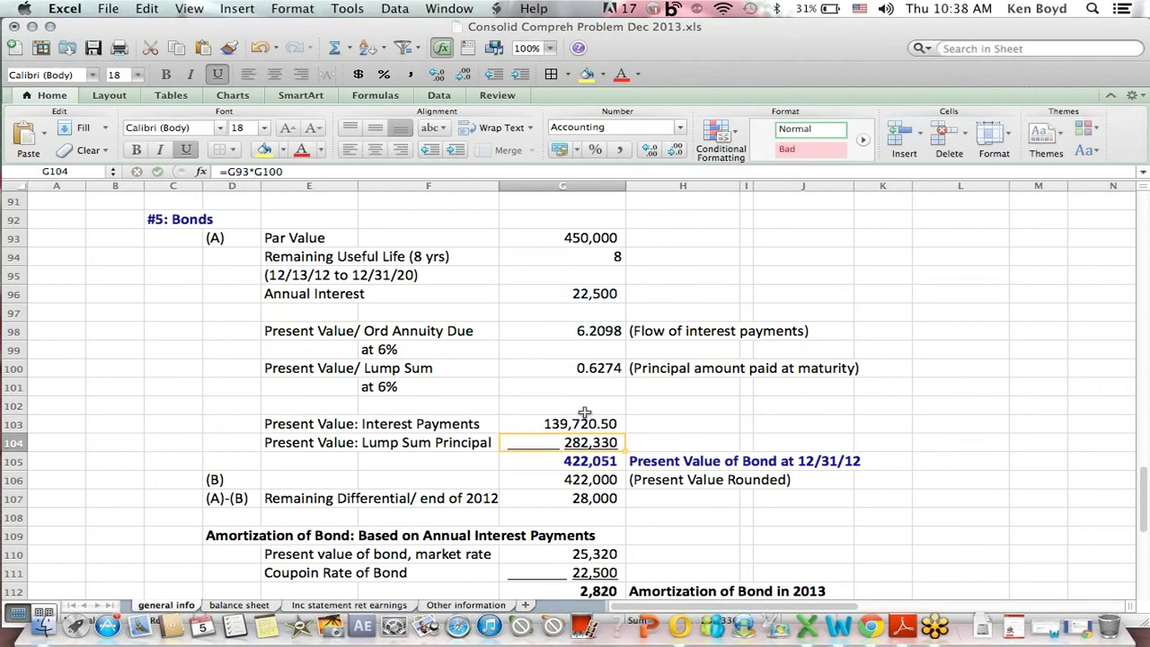
- Format the interest payments' present value in G103 to show no decimal places
{"action": "left_click", "coordinate": [592, 421]}
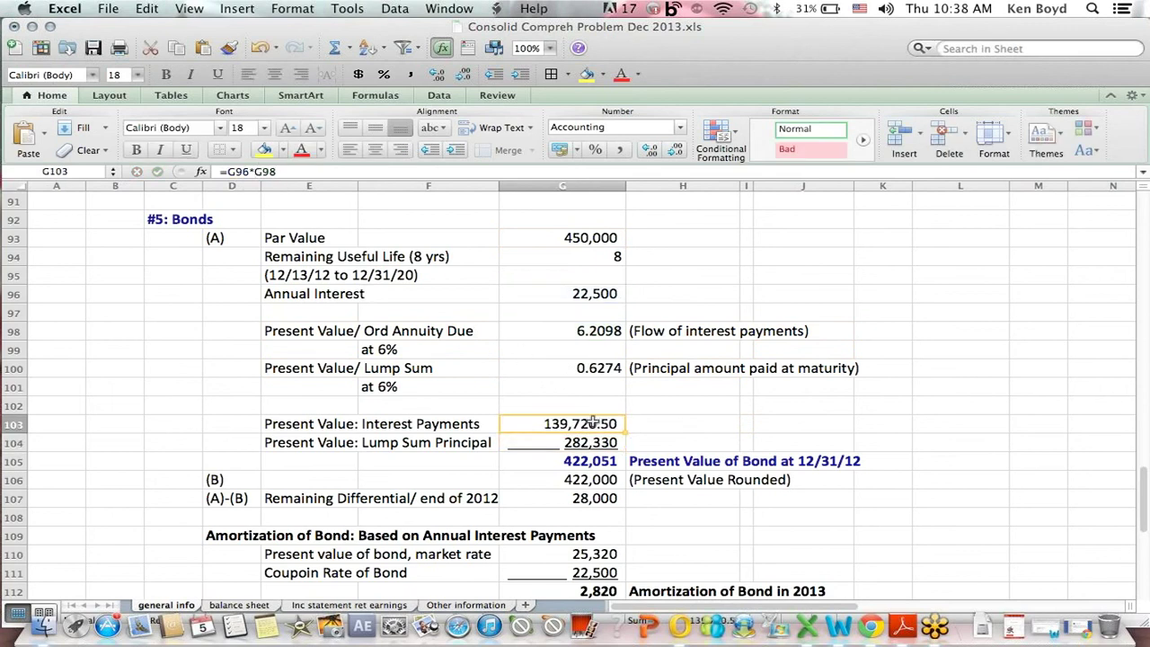
{"action": "left_click", "coordinate": [675, 148]}
{"action": "left_click", "coordinate": [674, 148]}
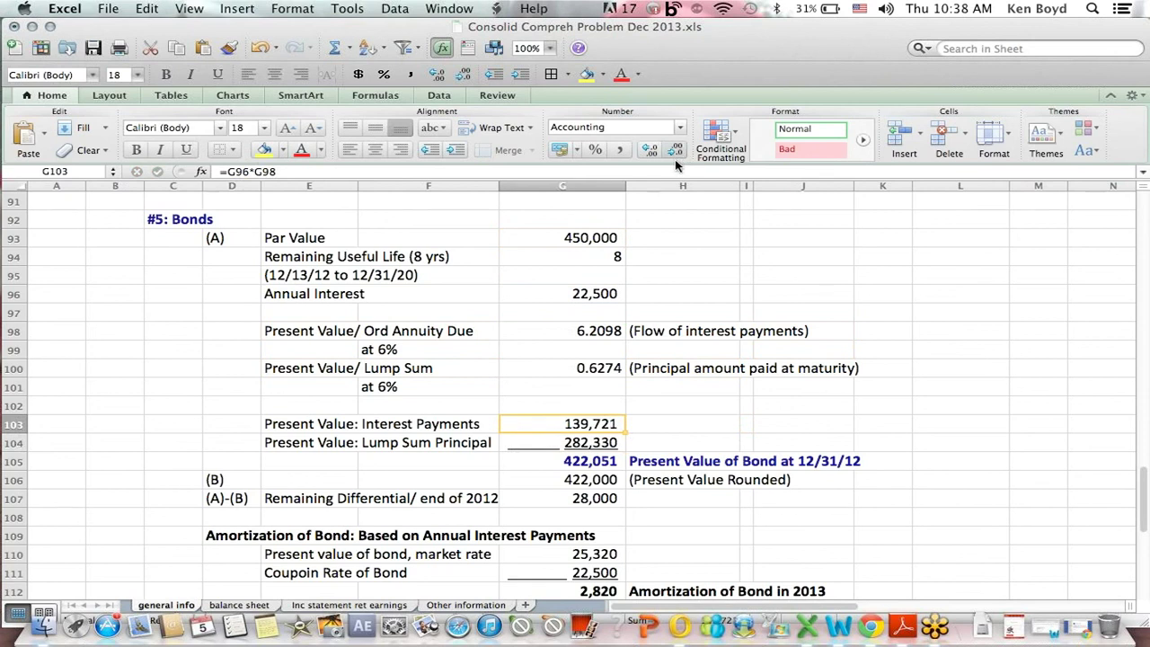
{"action": "left_click", "coordinate": [729, 404]}
- Inspect the lump sum principal formula in G104 and the bond's total present value formula in G105
{"action": "left_click", "coordinate": [590, 440]}
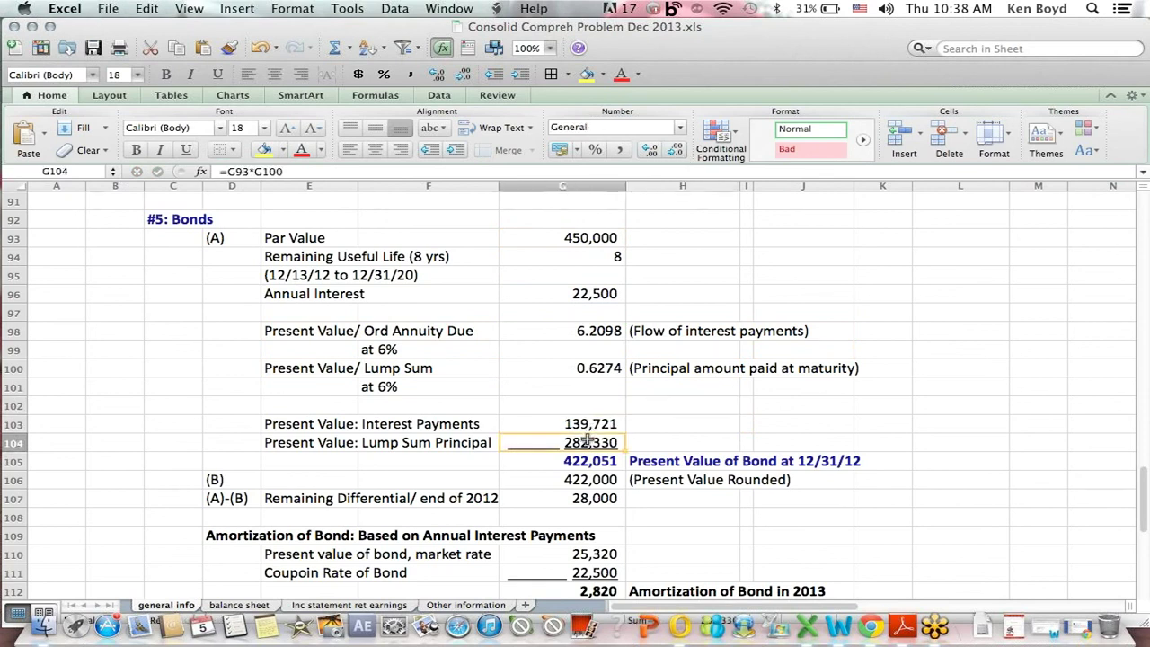
{"action": "left_click", "coordinate": [258, 172]}
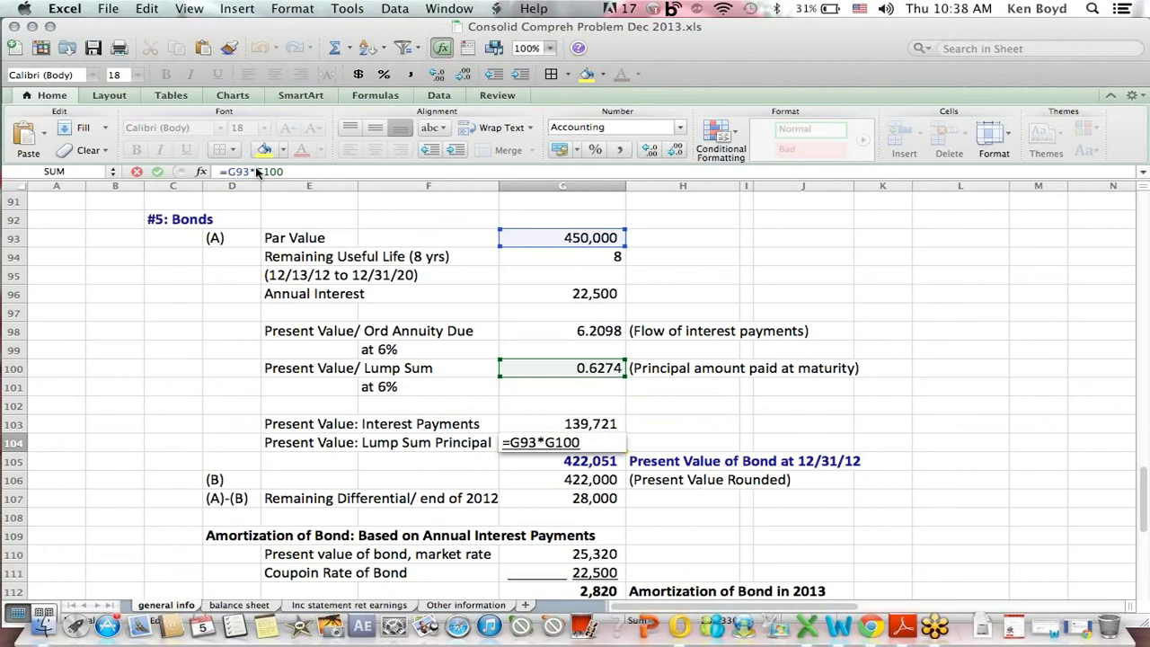
{"action": "key", "text": "Return"}
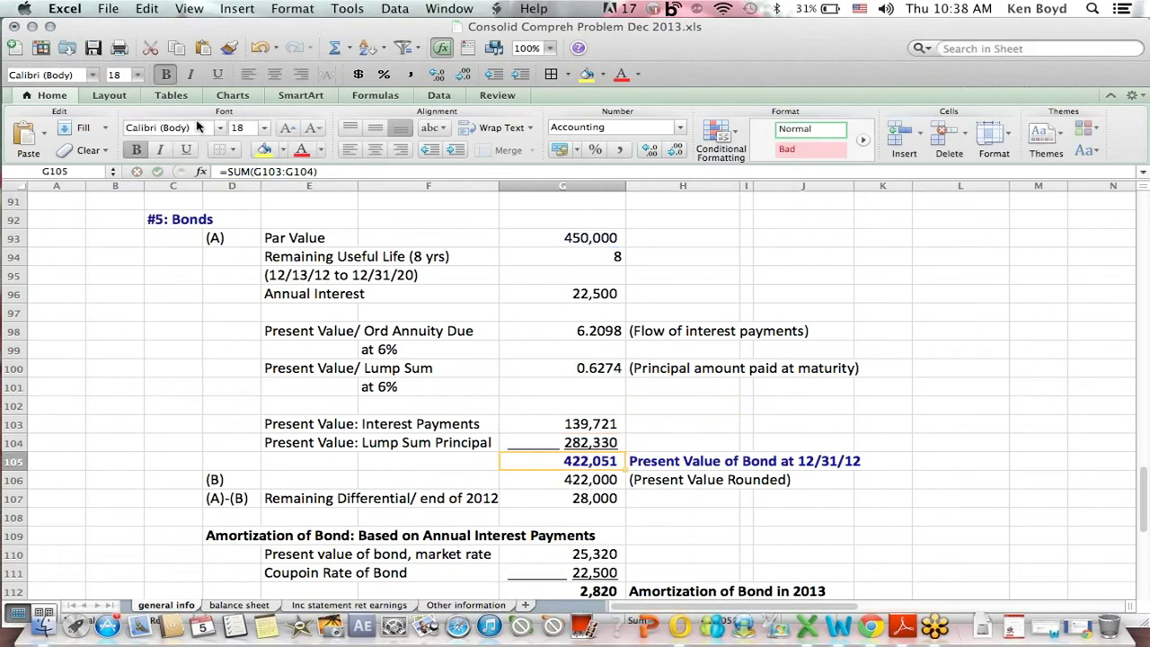
{"action": "left_click", "coordinate": [292, 172]}
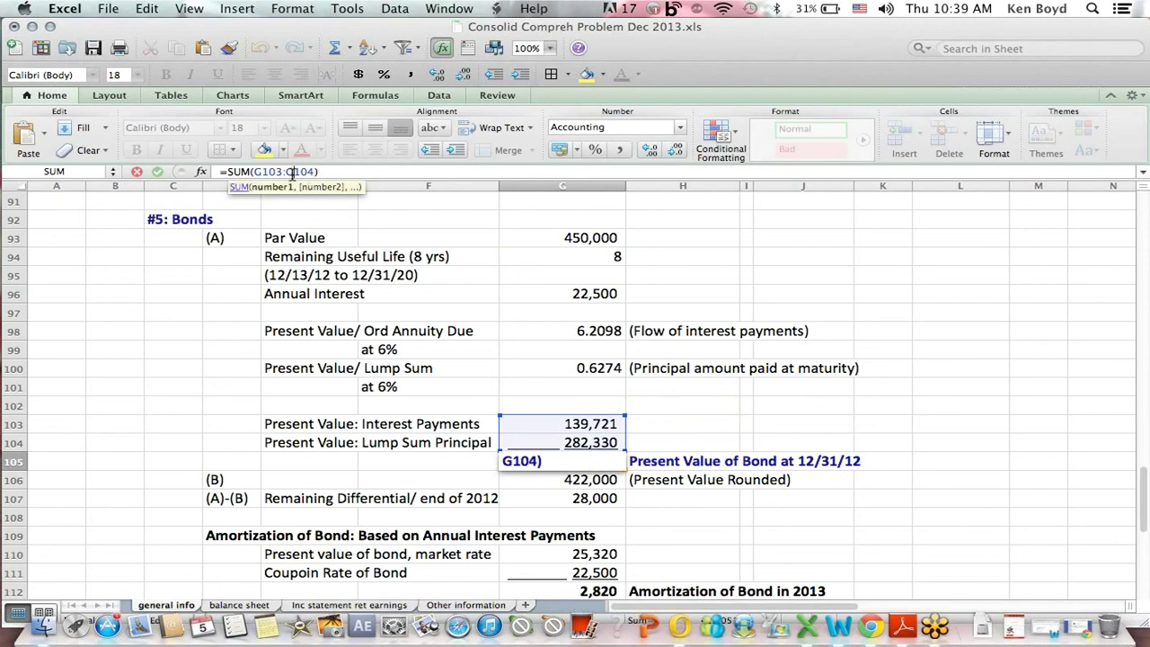
{"action": "key", "text": "Return"}
{"action": "key", "text": "Up"}
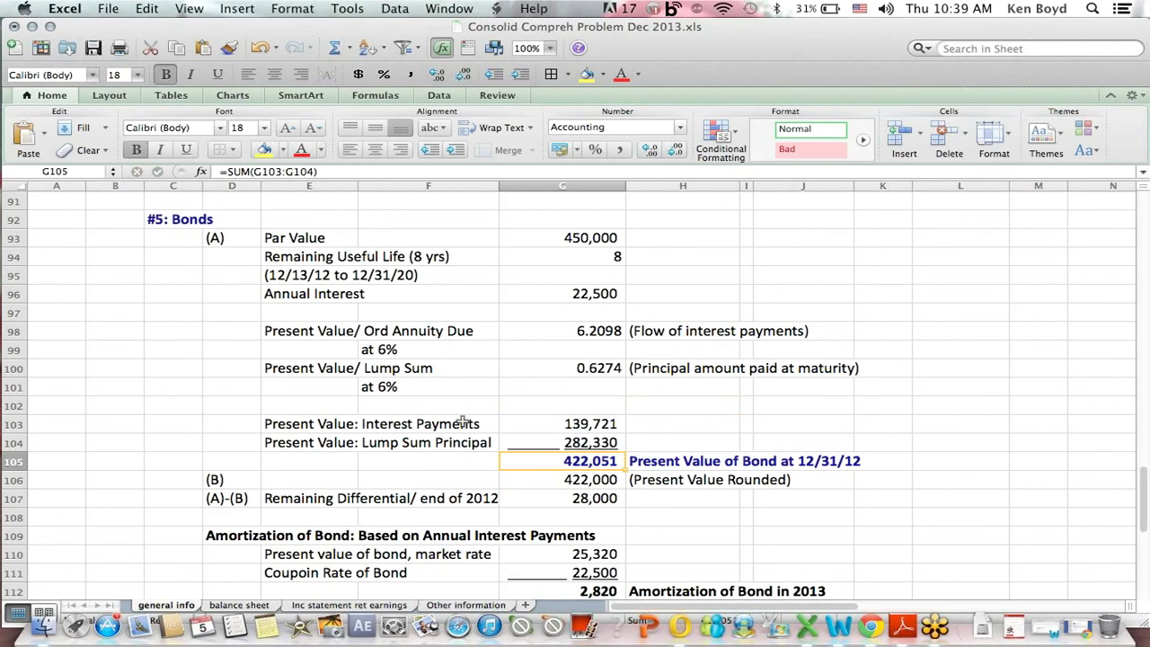
- Check the rounded present value in G106 and inspect the end-of-2012 remaining differential formula in G107
{"action": "left_click", "coordinate": [559, 482]}
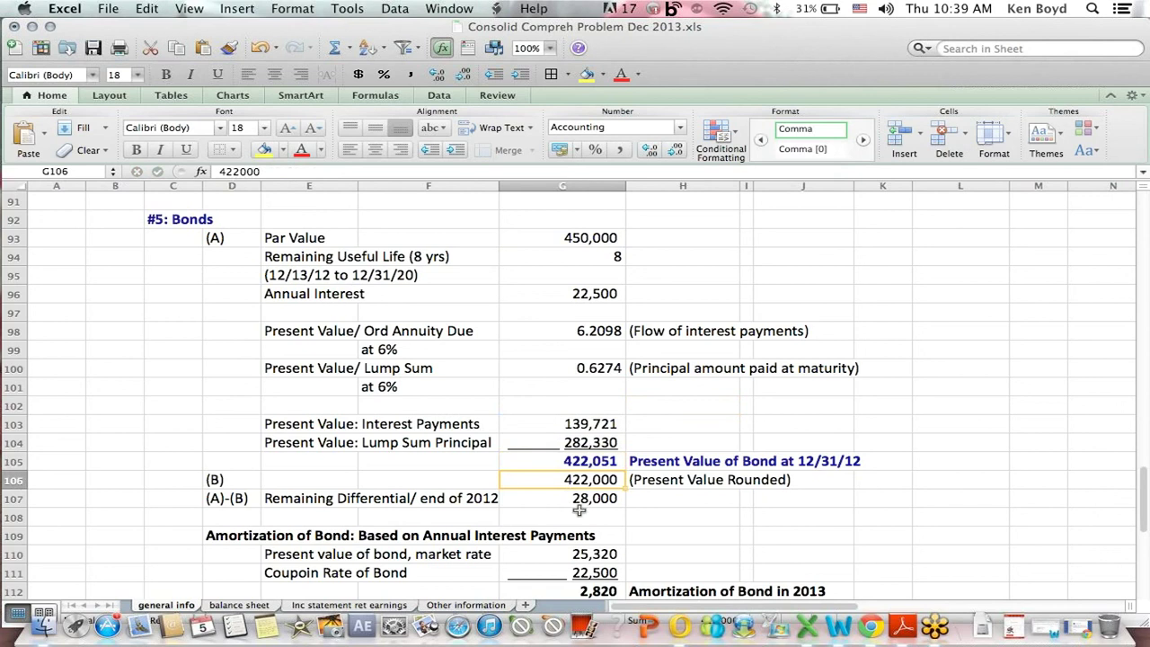
{"action": "left_click", "coordinate": [579, 499]}
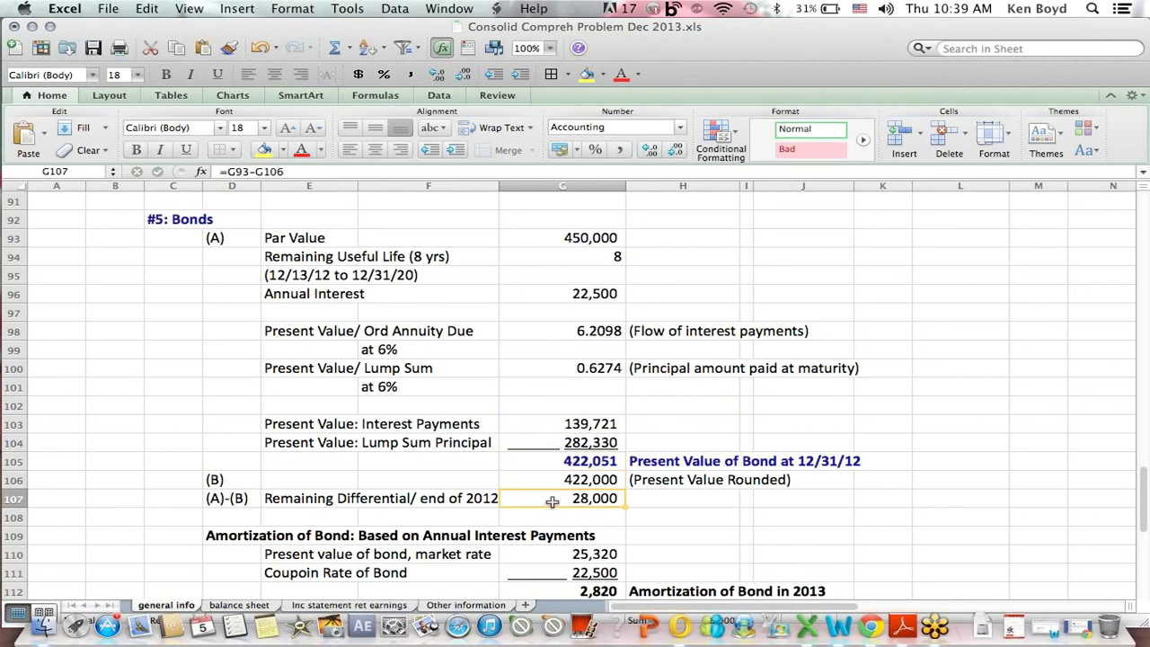
{"action": "left_click", "coordinate": [256, 172]}
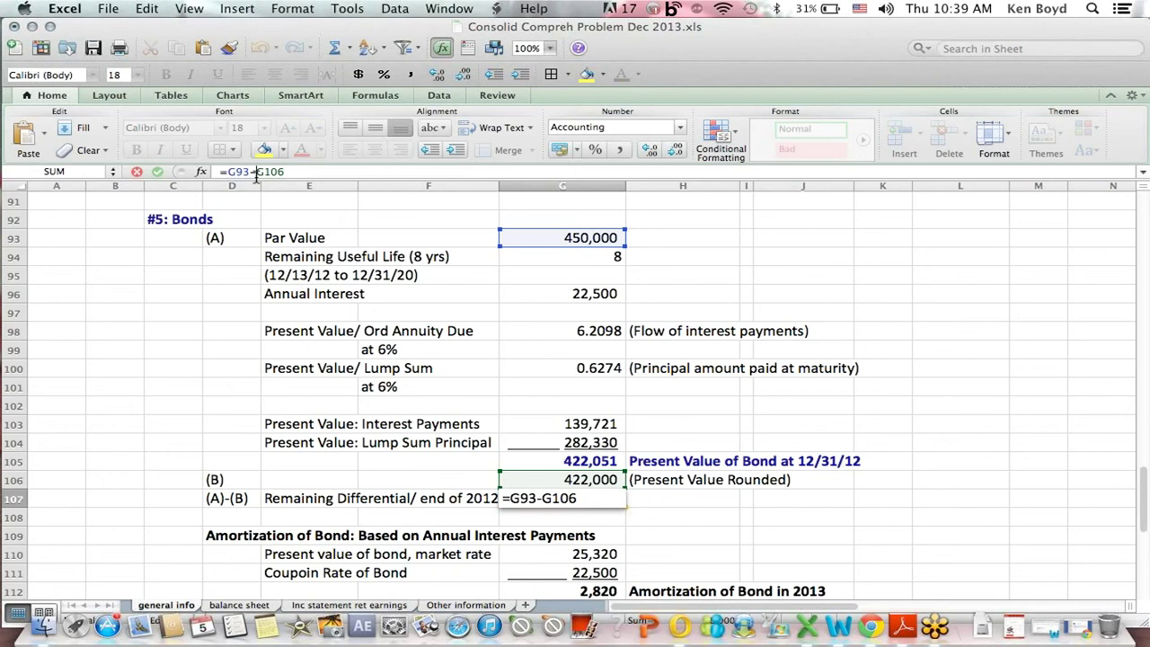
{"action": "key", "text": "Return"}
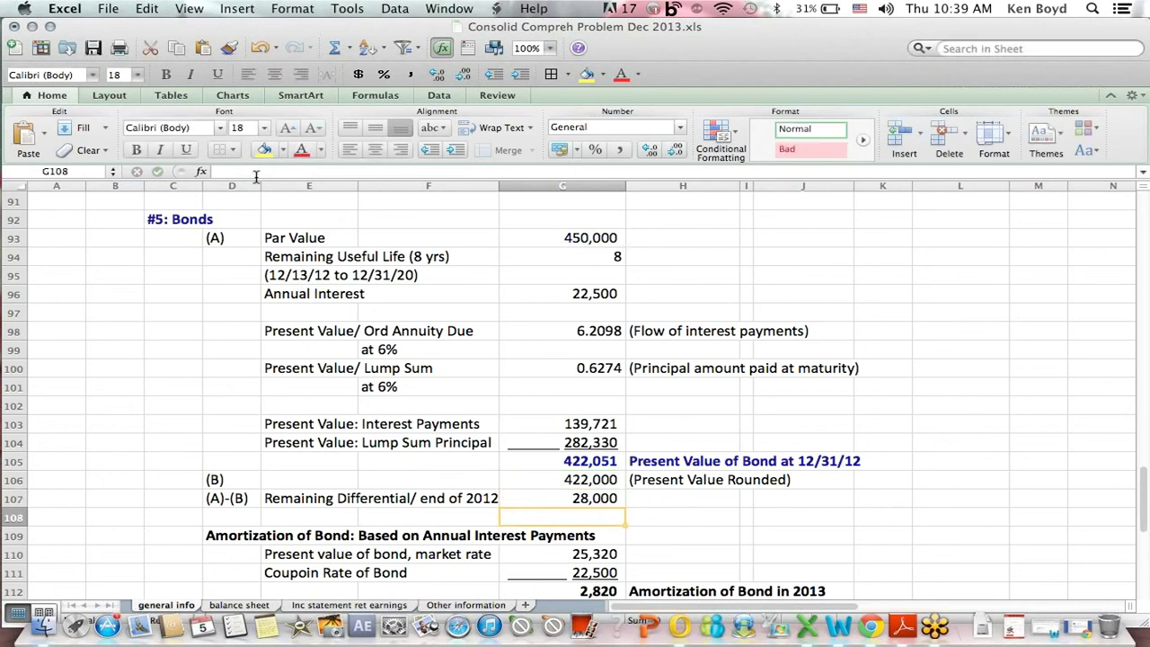
- Go to the Amortization of Bond section and check the market-rate present value cell G110
{"action": "key", "text": "Down"}
{"action": "key", "text": "Down"}
{"action": "key", "text": "Down"}
{"action": "key", "text": "Down"}
{"action": "key", "text": "Down"}
{"action": "key", "text": "Down"}
{"action": "key", "text": "Down"}
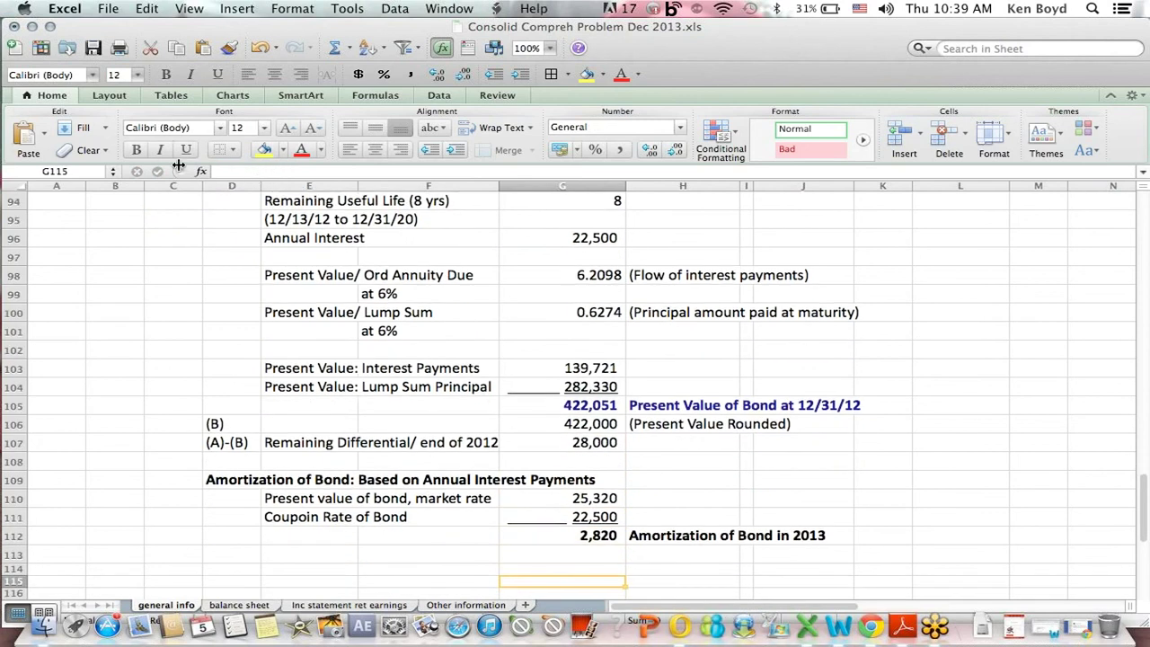
{"action": "left_click", "coordinate": [575, 505]}
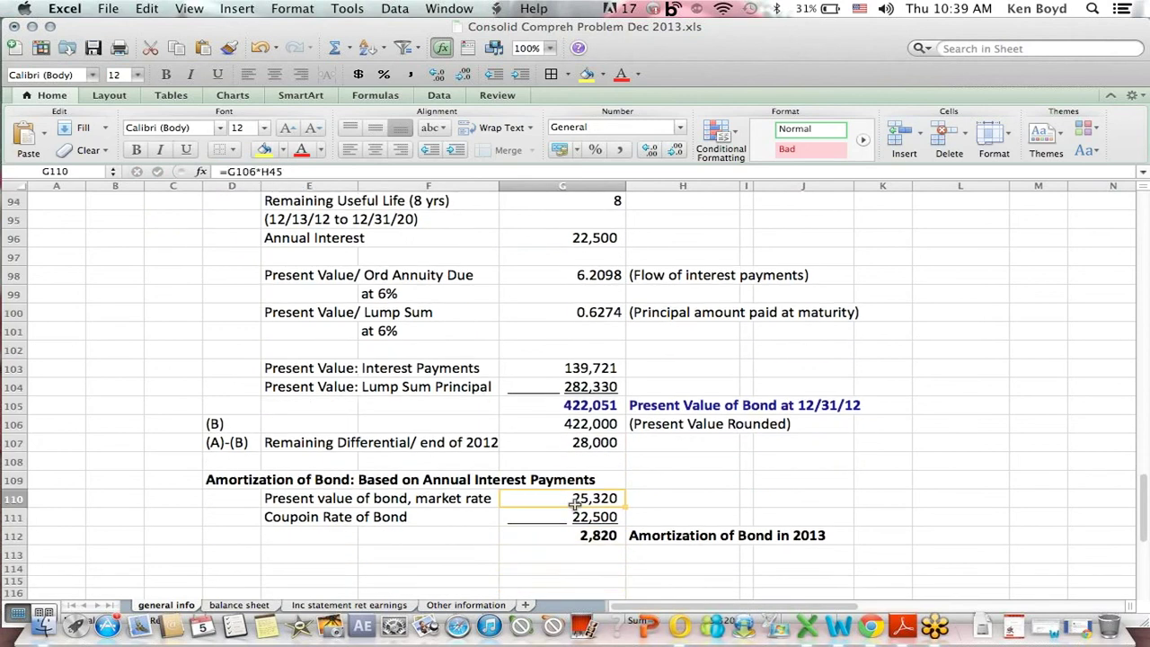
- Correct the misspelled label in E111 to "Coupon Rate of Bond"
{"action": "left_click_drag", "start_coordinate": [305, 523], "coordinate": [328, 505]}
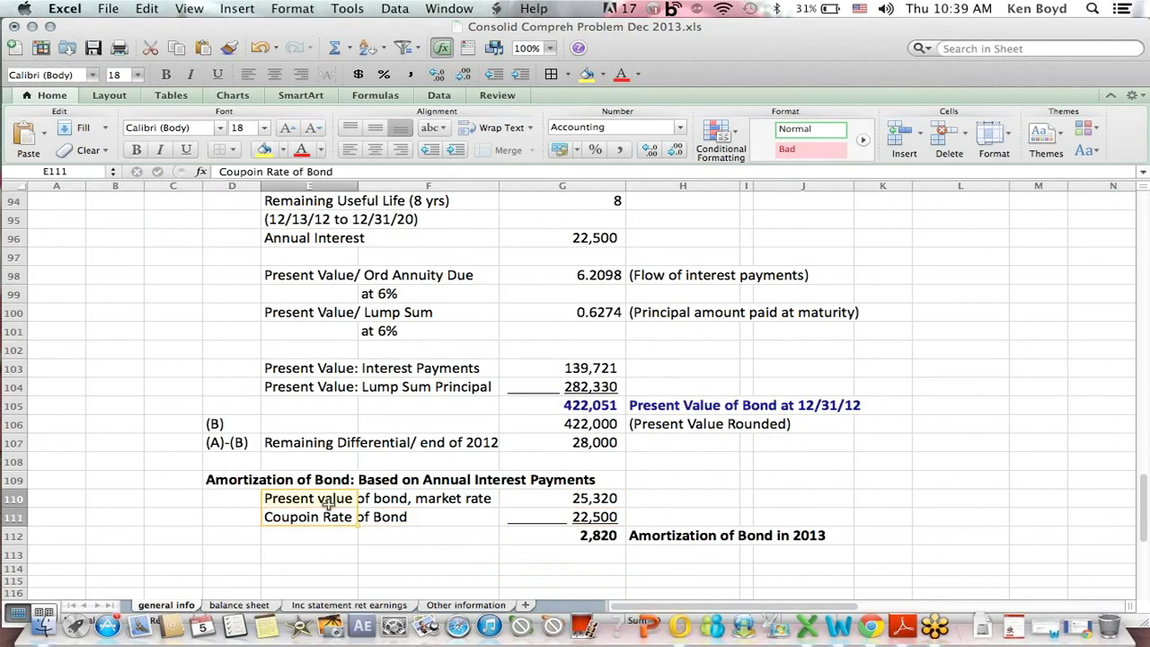
{"action": "left_click", "coordinate": [328, 505]}
{"action": "left_click", "coordinate": [327, 518]}
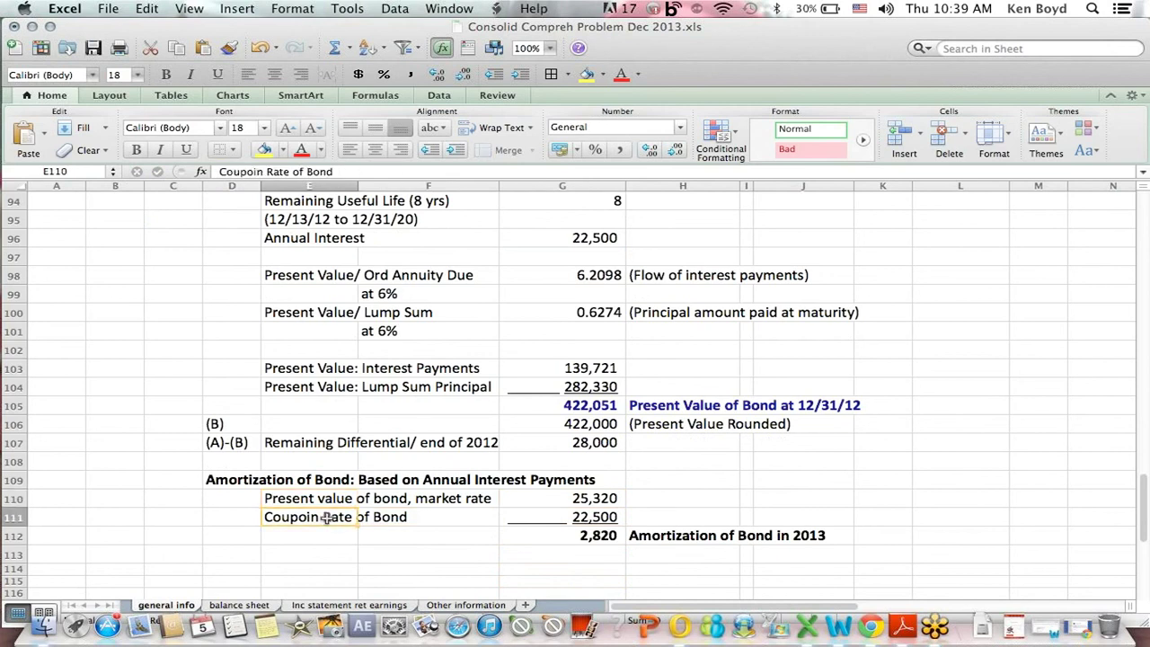
{"action": "left_click", "coordinate": [258, 170]}
{"action": "key", "text": "BackSpace"}
{"action": "key", "text": "Return"}
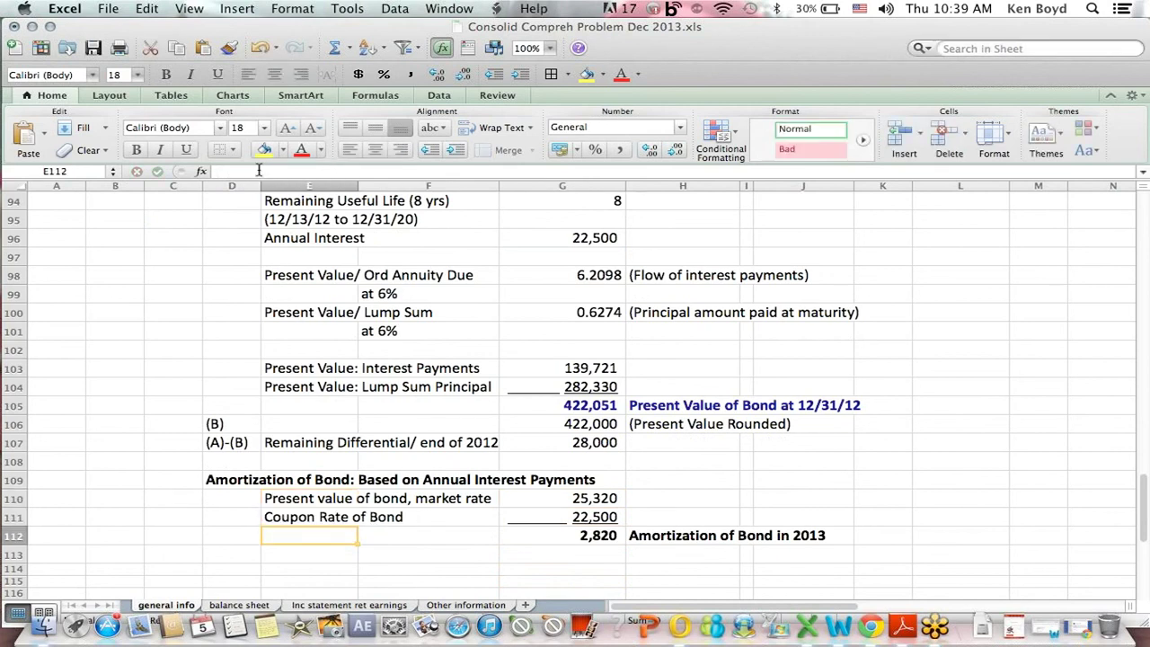
- Inspect the coupon interest formula in G111 and the market-rate interest formula in G110
{"action": "left_click", "coordinate": [595, 515]}
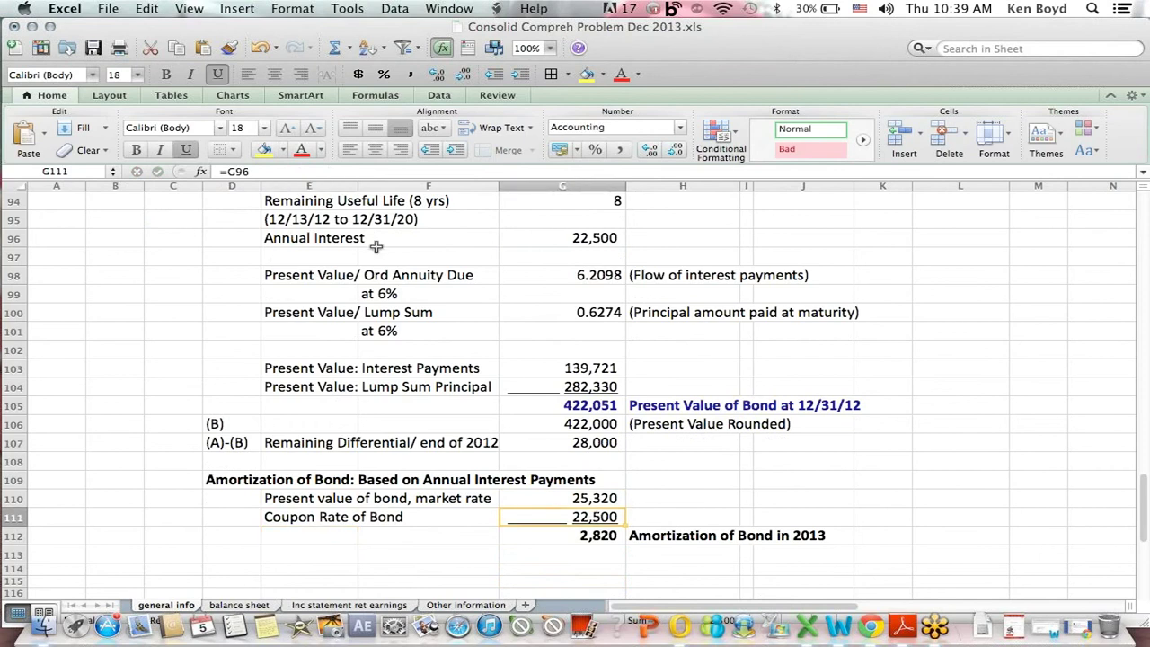
{"action": "left_click", "coordinate": [231, 171]}
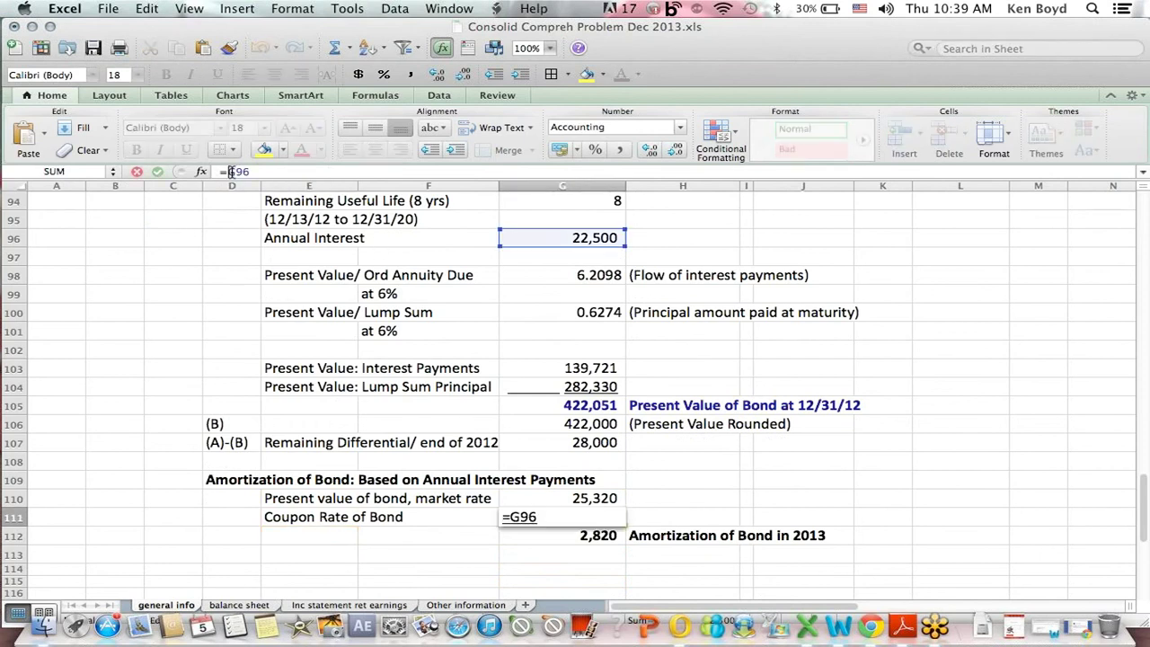
{"action": "key", "text": "Return"}
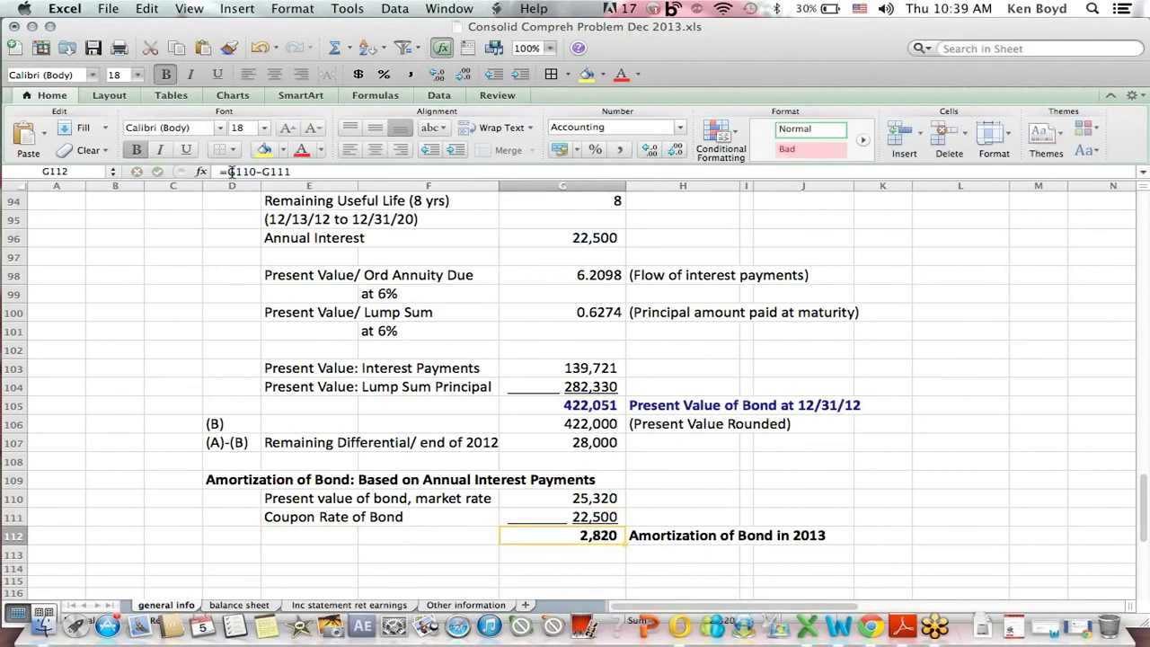
{"action": "left_click", "coordinate": [603, 496]}
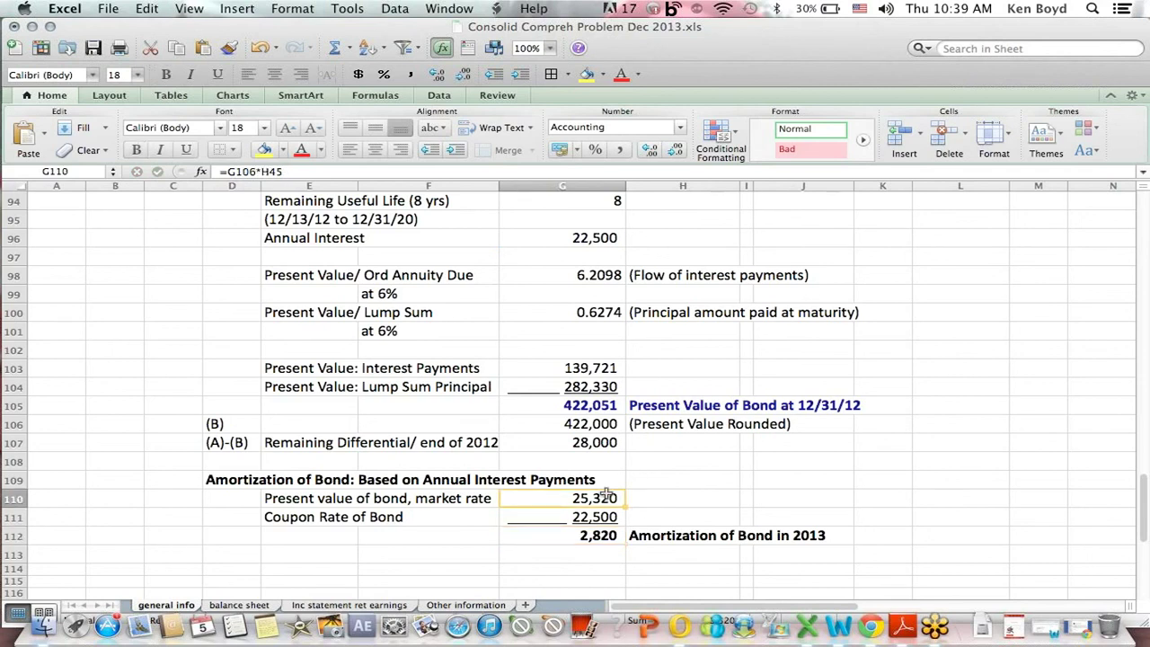
{"action": "left_click", "coordinate": [259, 171]}
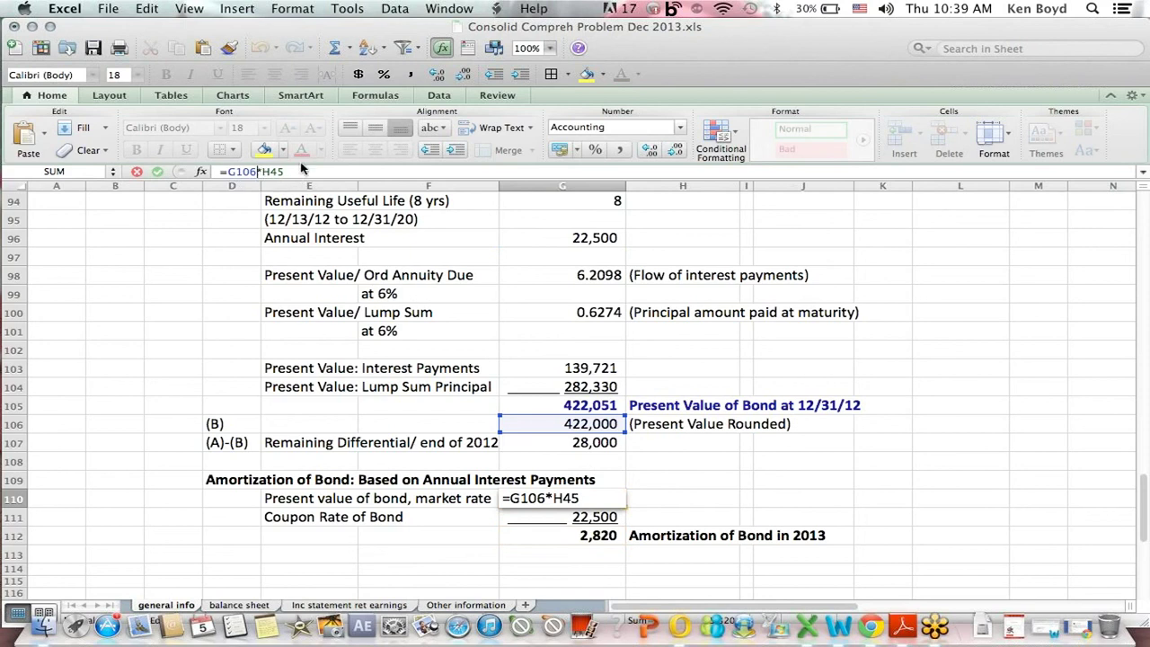
{"action": "key", "text": "Return"}
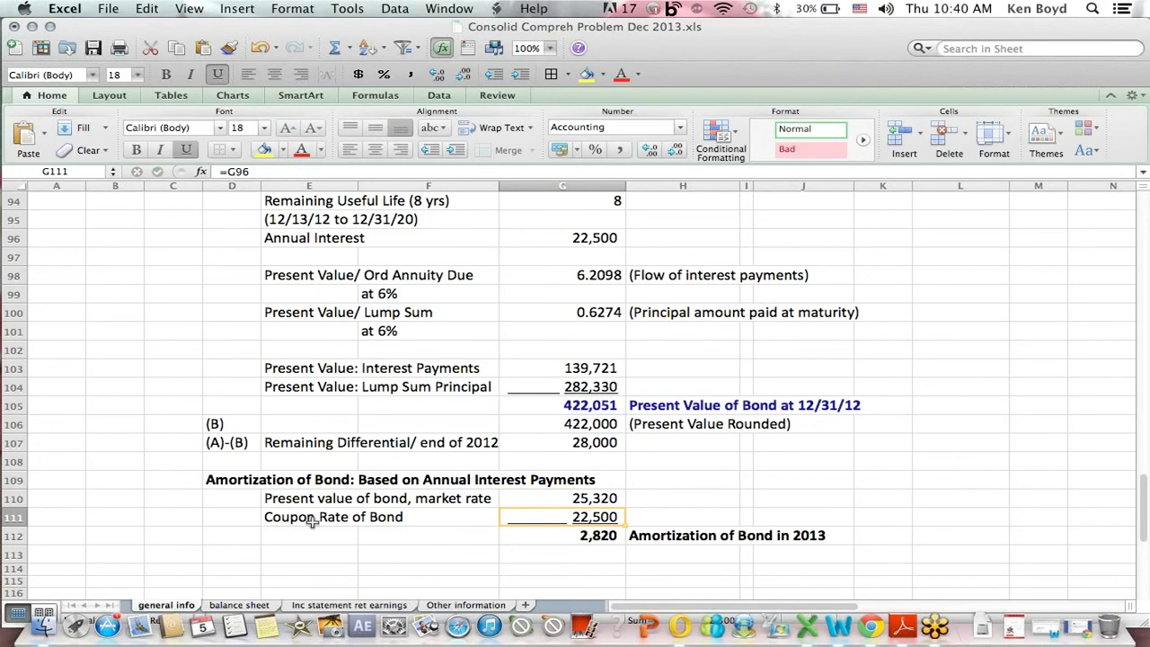
- Compare the coupon row with the rounded present value in G106, and inspect the 2013 bond amortization formula in G112
{"action": "left_click_drag", "start_coordinate": [297, 520], "coordinate": [647, 521]}
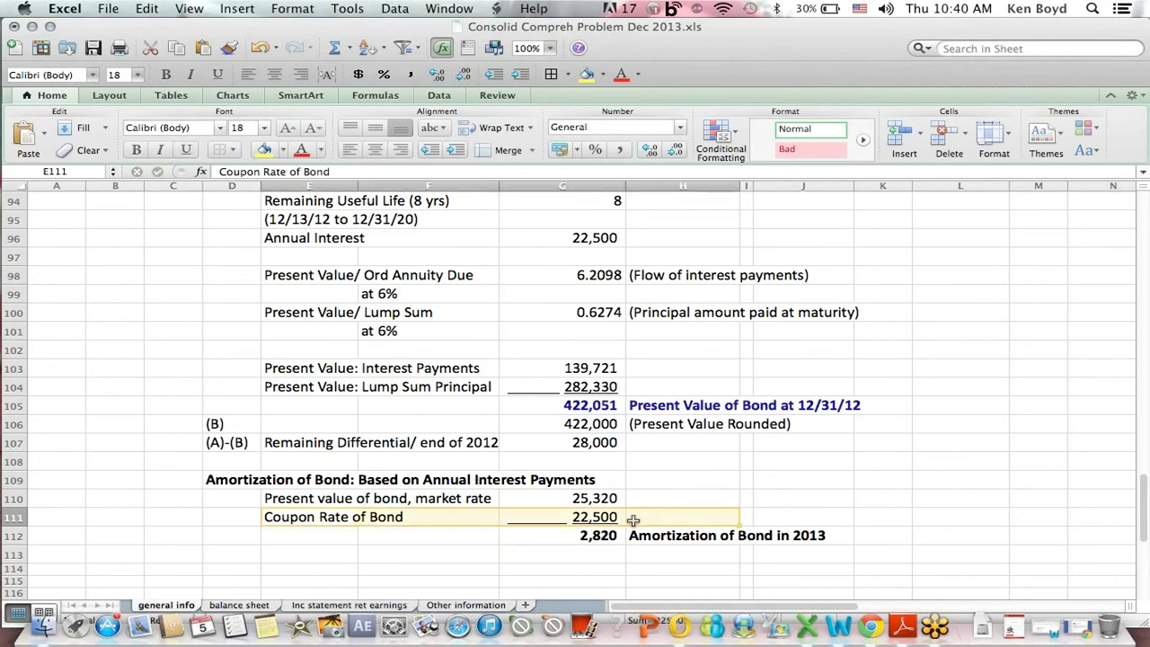
{"action": "left_click", "coordinate": [569, 516]}
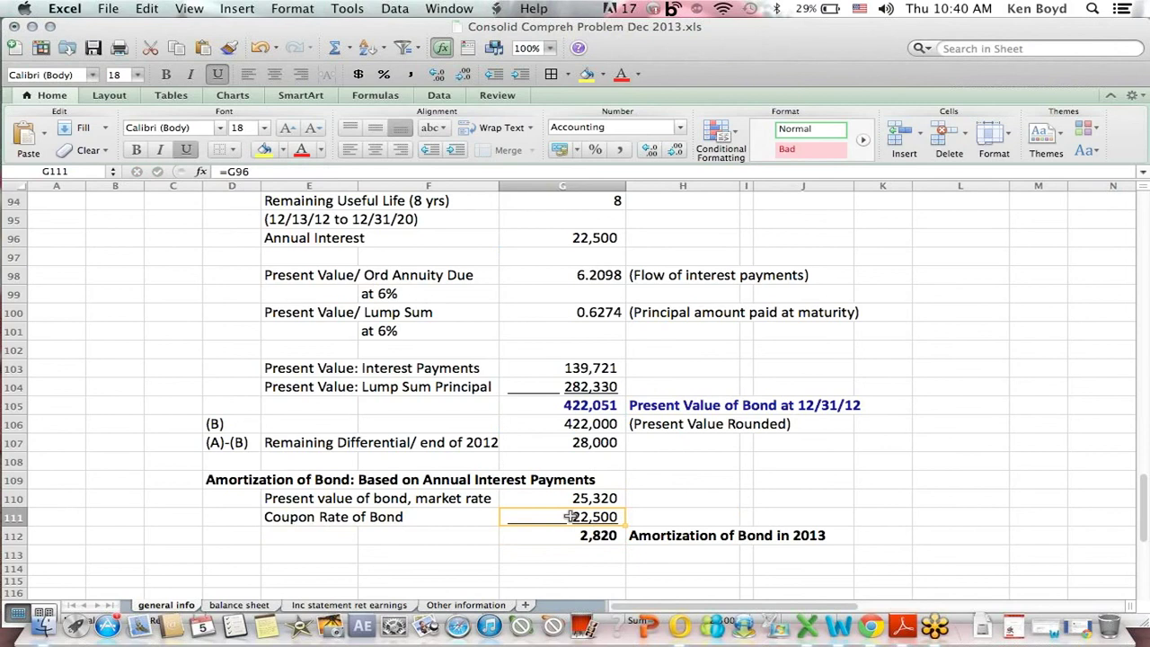
{"action": "left_click", "coordinate": [584, 424]}
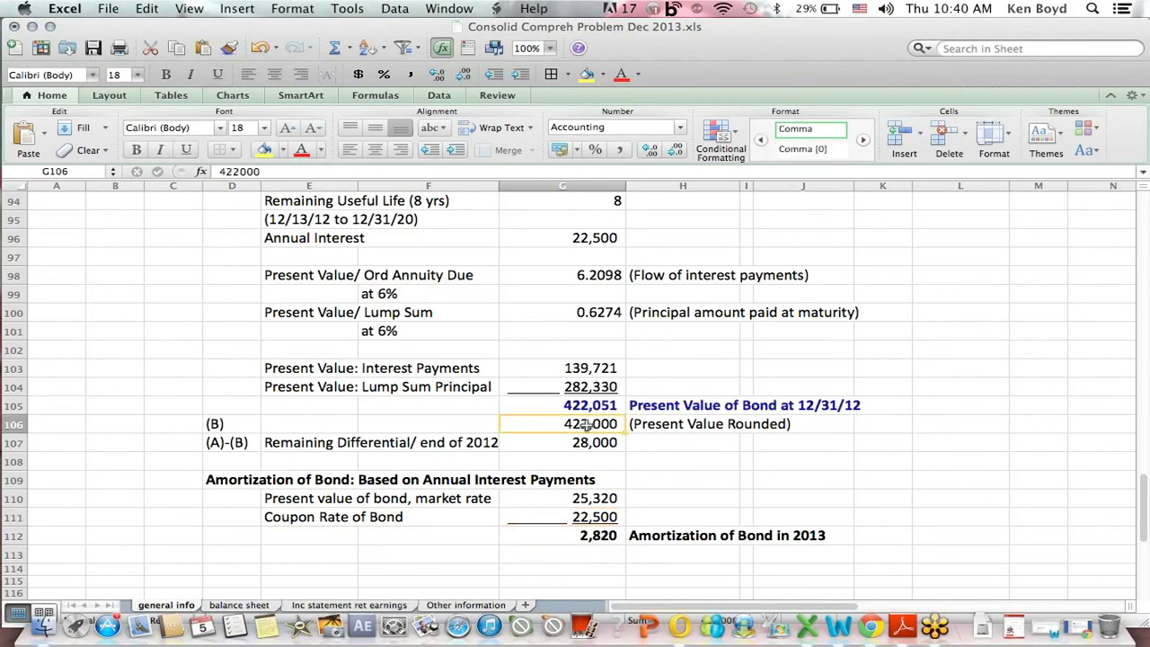
{"action": "left_click", "coordinate": [591, 537]}
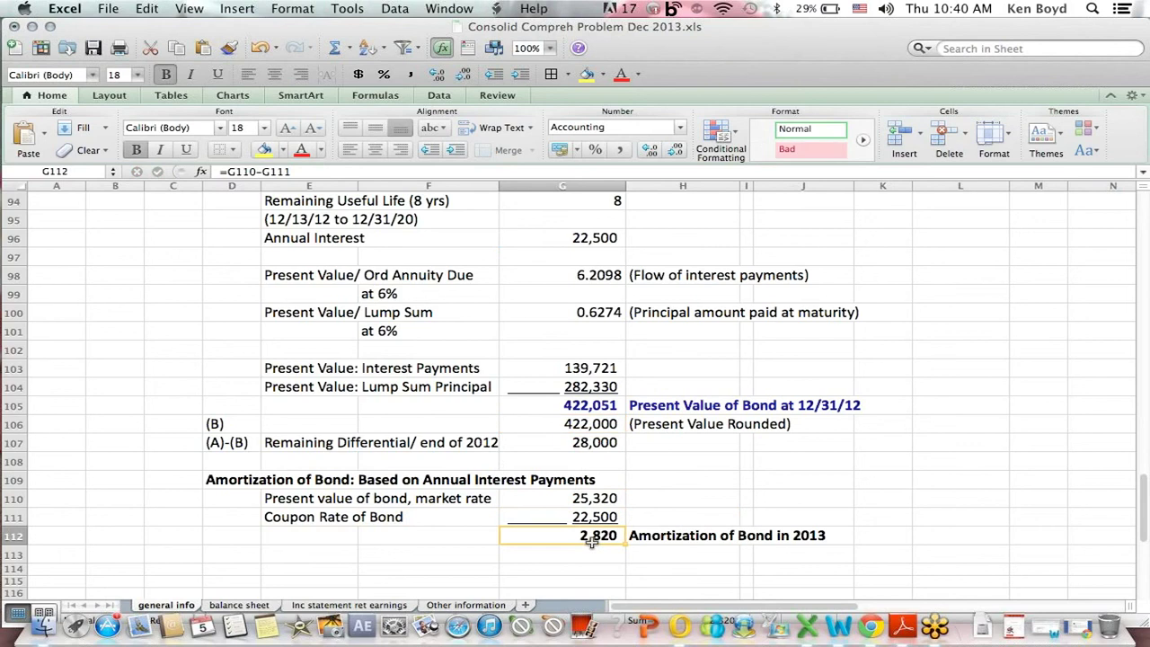
{"action": "left_click", "coordinate": [252, 171]}
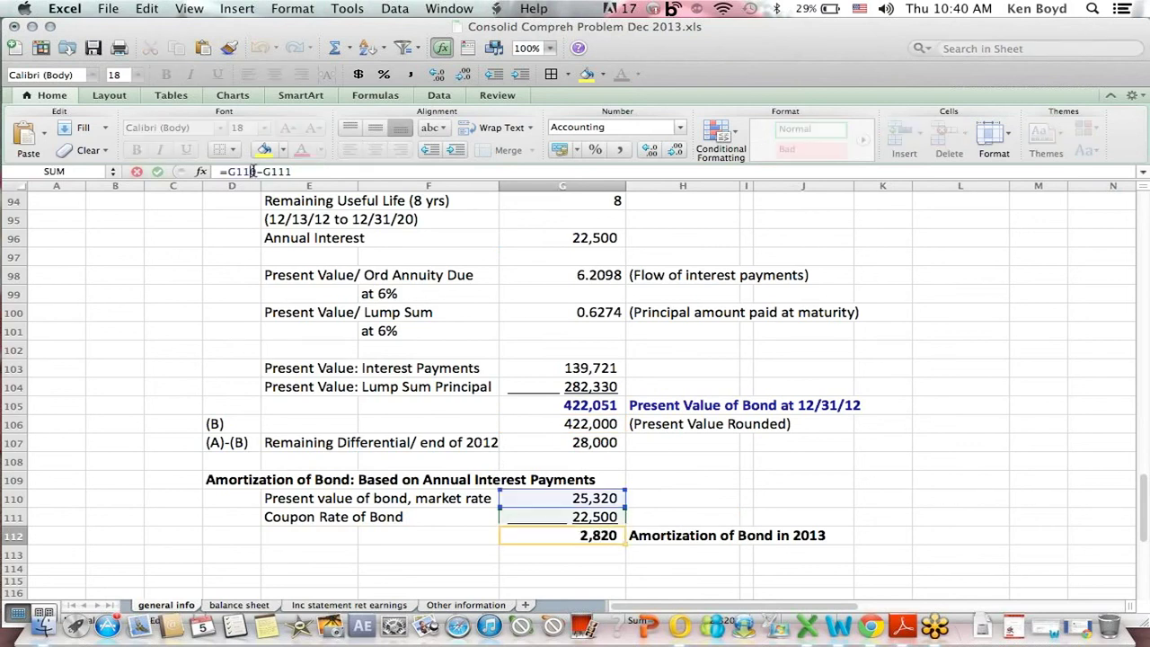
{"action": "key", "text": "Return"}
- Return to the Fair Value Differential Analysis and check the Bonds row's 2013 amortization in H75
{"action": "left_click_drag", "start_coordinate": [963, 198], "coordinate": [963, 199]}
{"action": "left_click", "coordinate": [673, 392]}
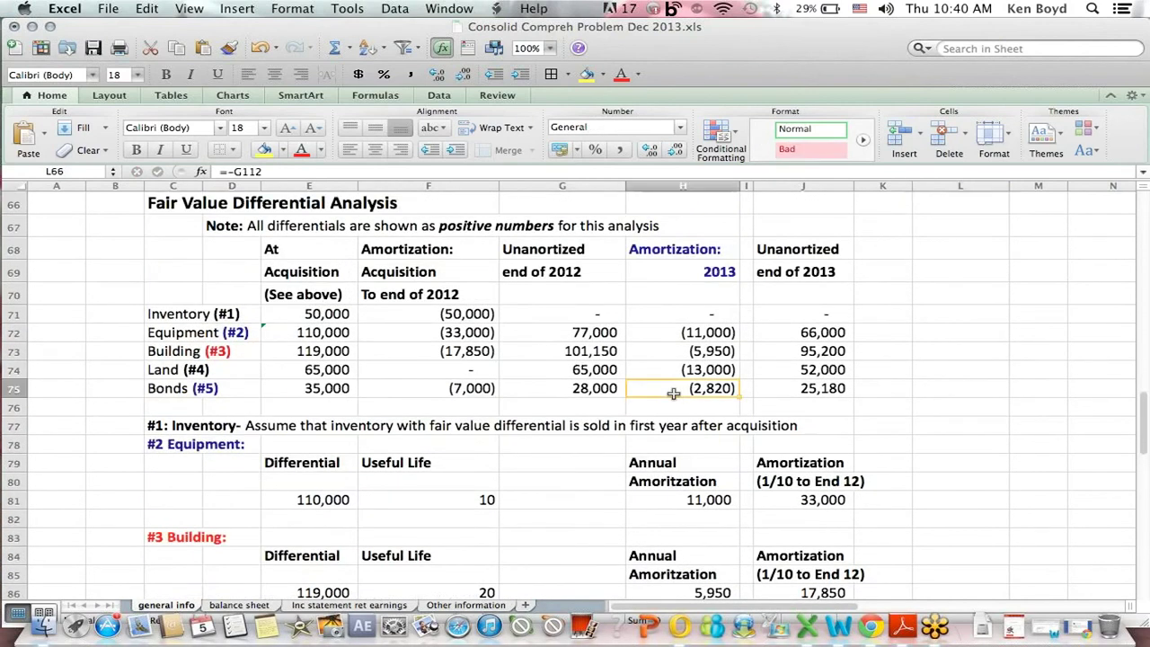
{"action": "left_click_drag", "start_coordinate": [154, 202], "coordinate": [470, 207]}
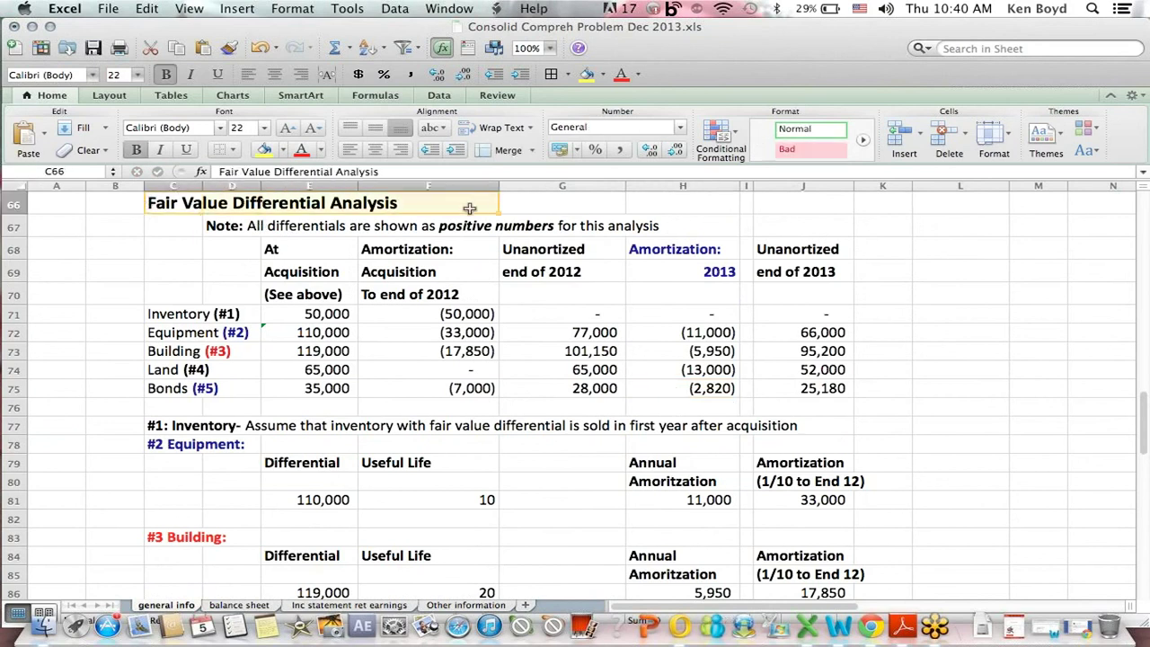
- Review the Fair Value Differential Analysis table, from its five asset and bond row labels across the amortization columns to the end-of-2013 unamortized column
{"action": "left_click_drag", "start_coordinate": [197, 288], "coordinate": [167, 404]}
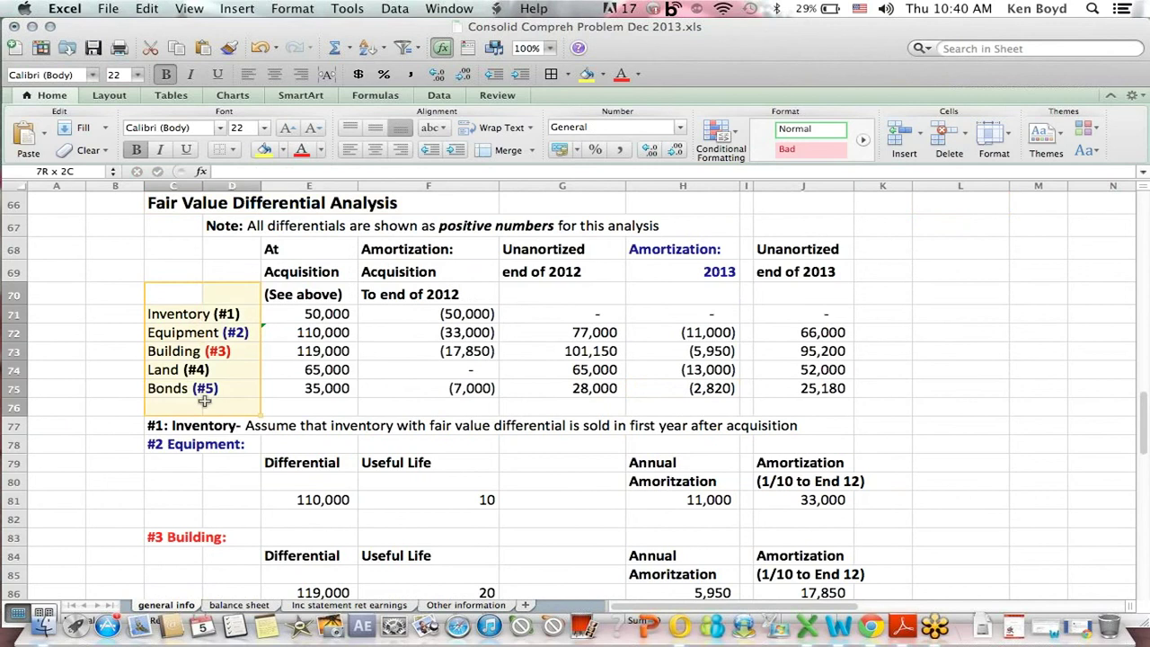
{"action": "left_click", "coordinate": [740, 202]}
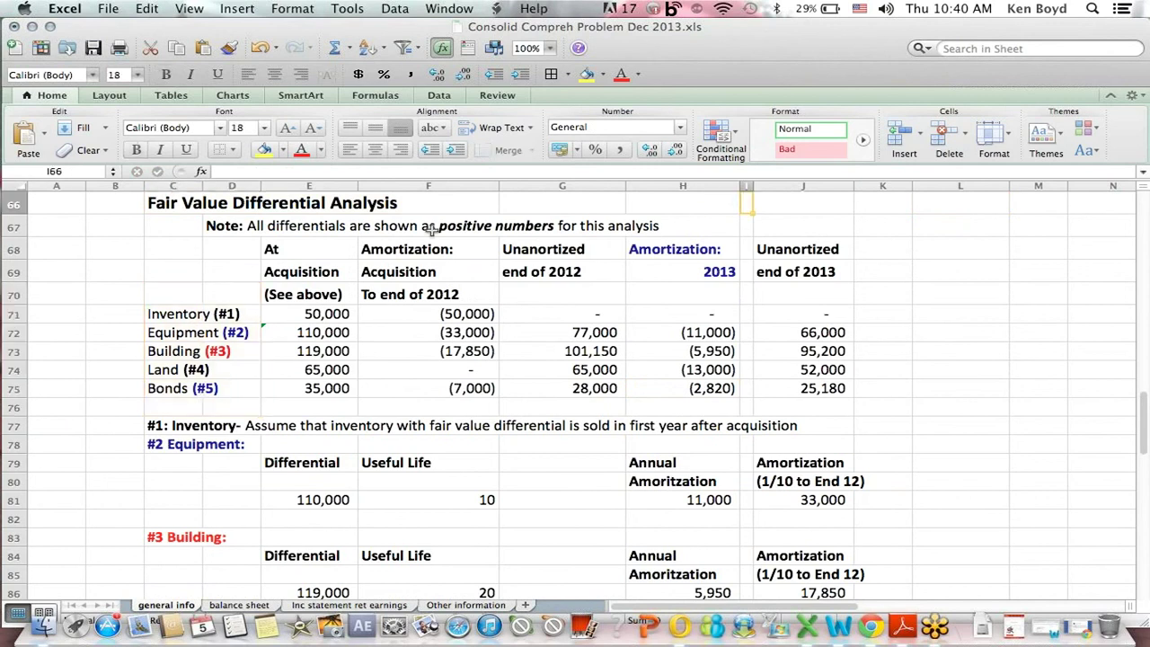
{"action": "left_click_drag", "start_coordinate": [265, 248], "coordinate": [692, 396]}
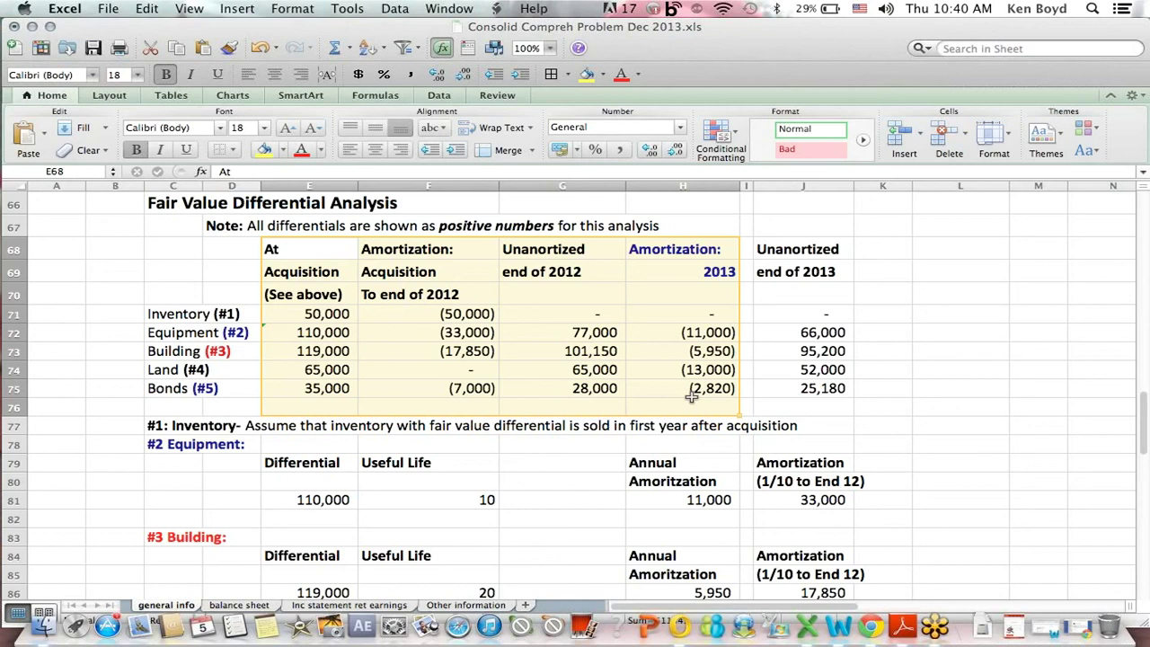
{"action": "left_click", "coordinate": [881, 283]}
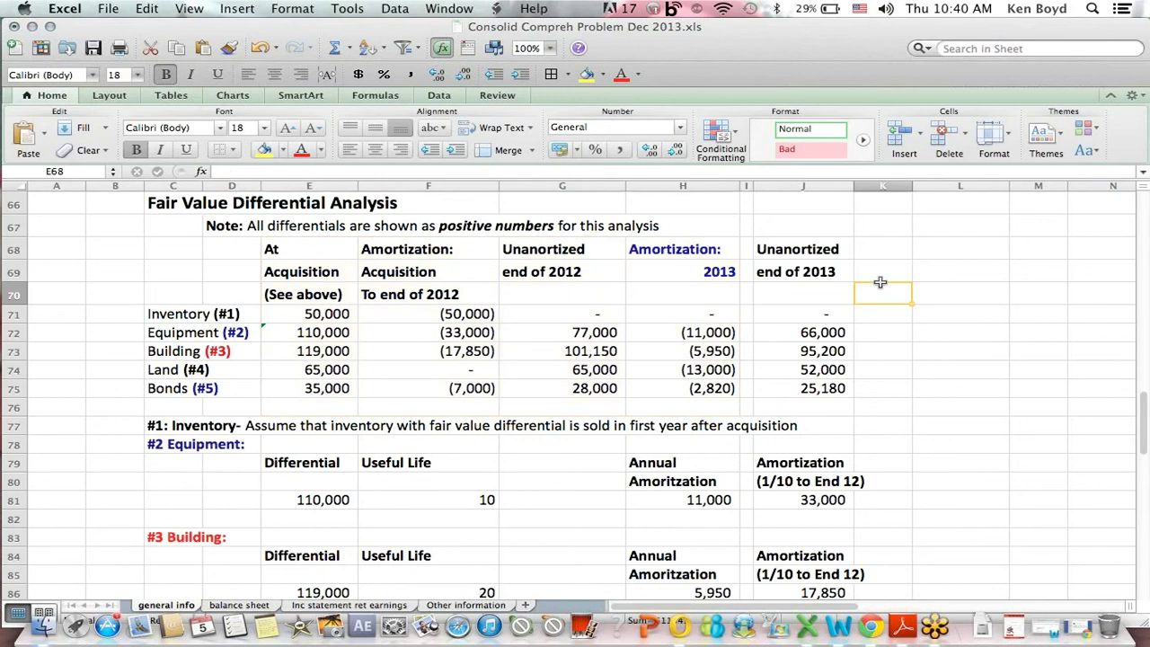
{"action": "left_click_drag", "start_coordinate": [811, 249], "coordinate": [824, 409]}
- Revisit the Fair Value Differential Analysis heading and its row labels from Inventory (#1) to Bonds (#5)
{"action": "left_click", "coordinate": [183, 203]}
{"action": "left_click_drag", "start_coordinate": [219, 285], "coordinate": [216, 400]}
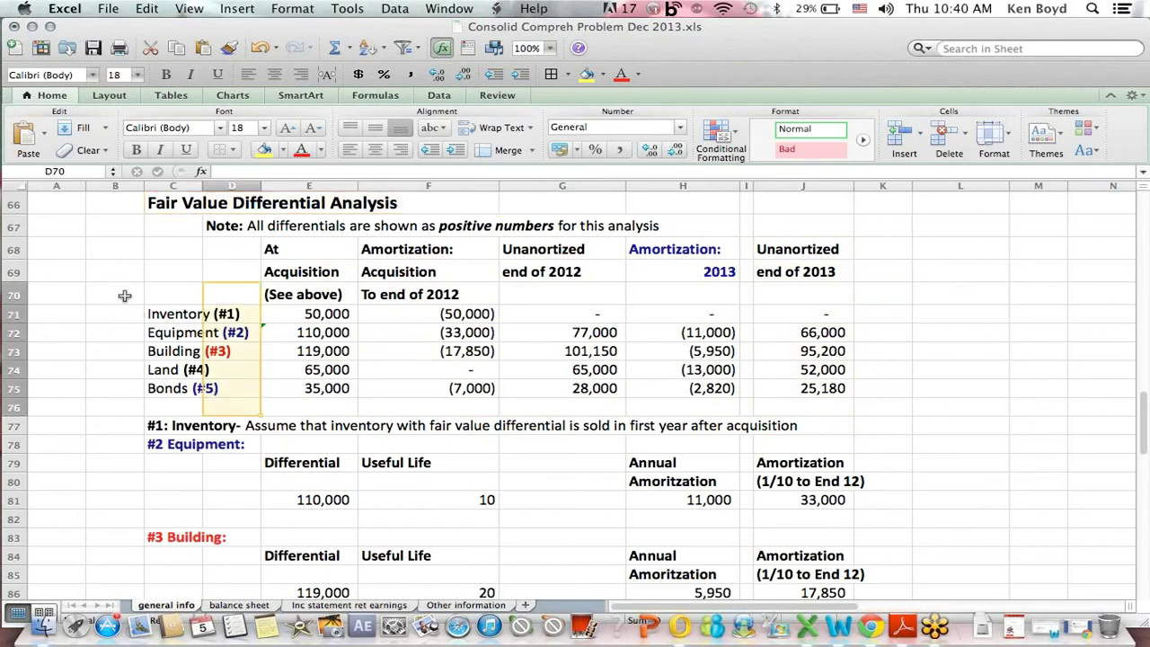
{"action": "left_click_drag", "start_coordinate": [125, 295], "coordinate": [244, 406]}
{"action": "left_click", "coordinate": [1056, 280]}
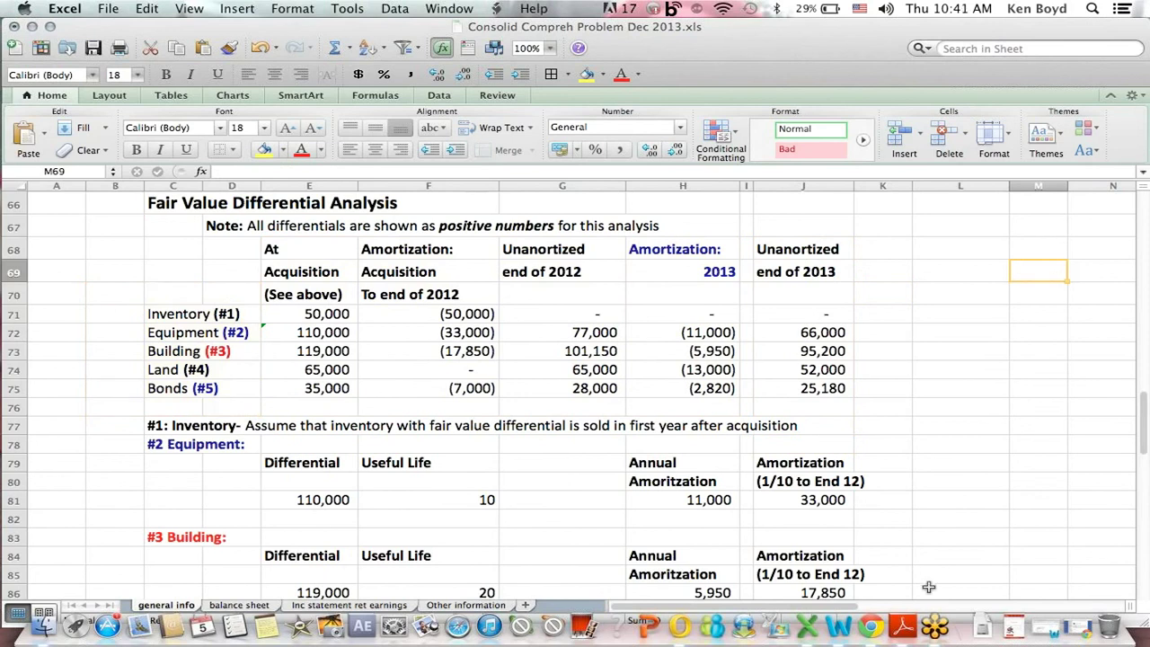
- Switch to Chrome and read the St Louis Test Prep Accounting Video Textbooks page through its section on how purchases work
{"action": "left_click", "coordinate": [876, 631]}
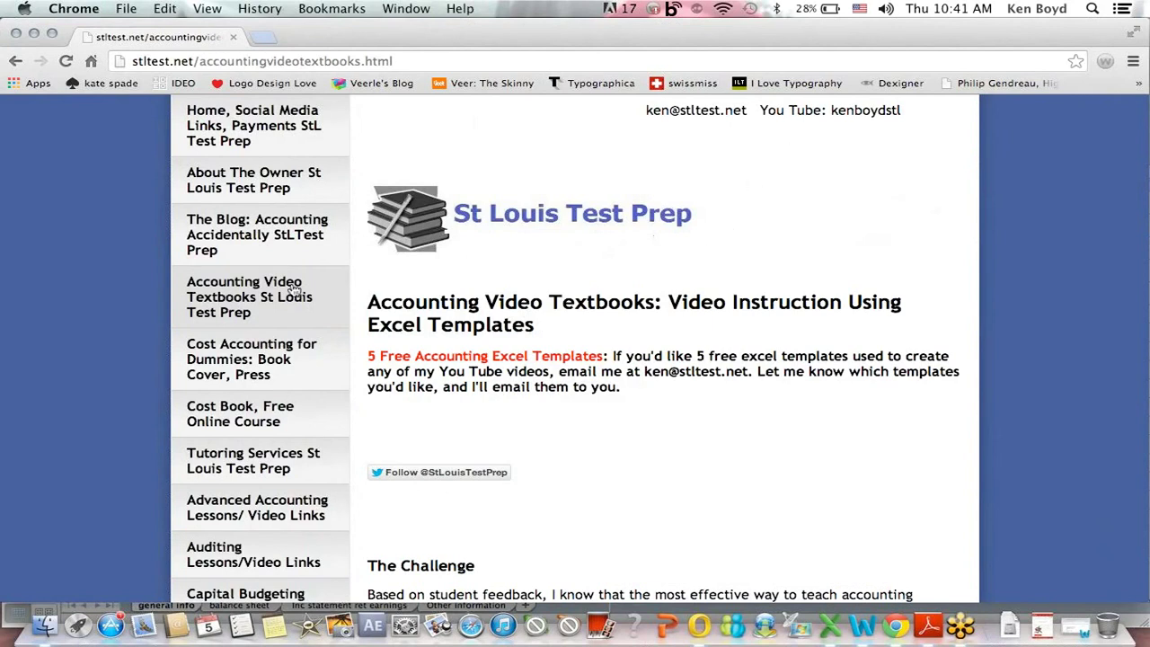
{"action": "scroll", "coordinate": [100, 369], "scroll_direction": "down", "scroll_amount": 10}
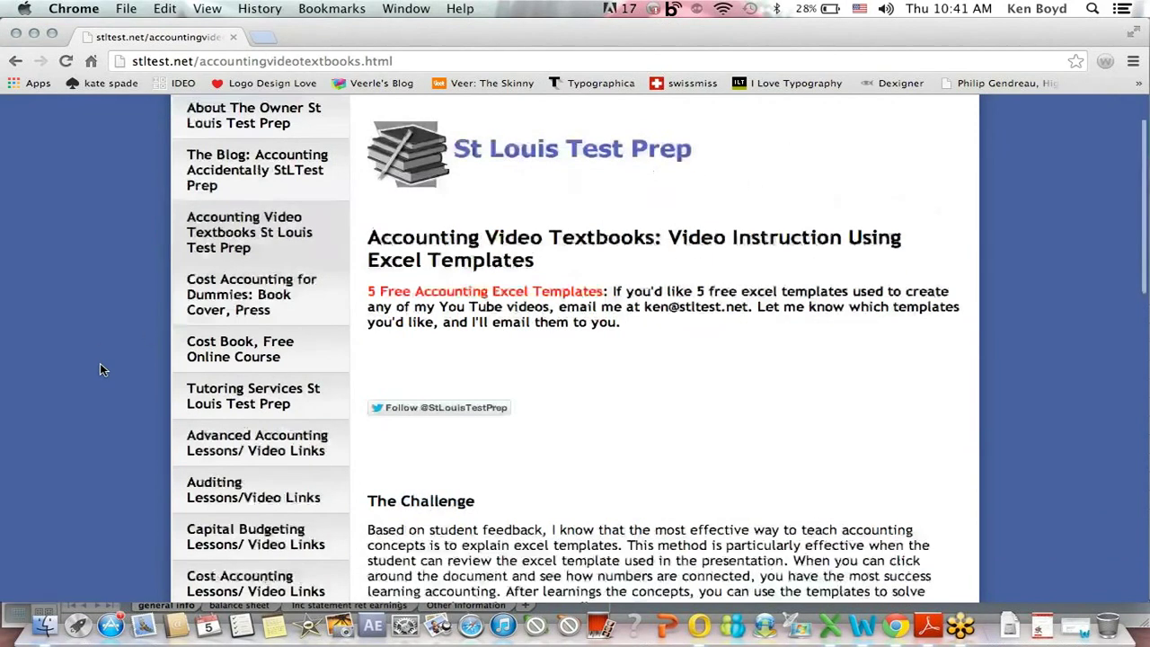
{"action": "scroll", "coordinate": [99, 362], "scroll_direction": "down", "scroll_amount": 2}
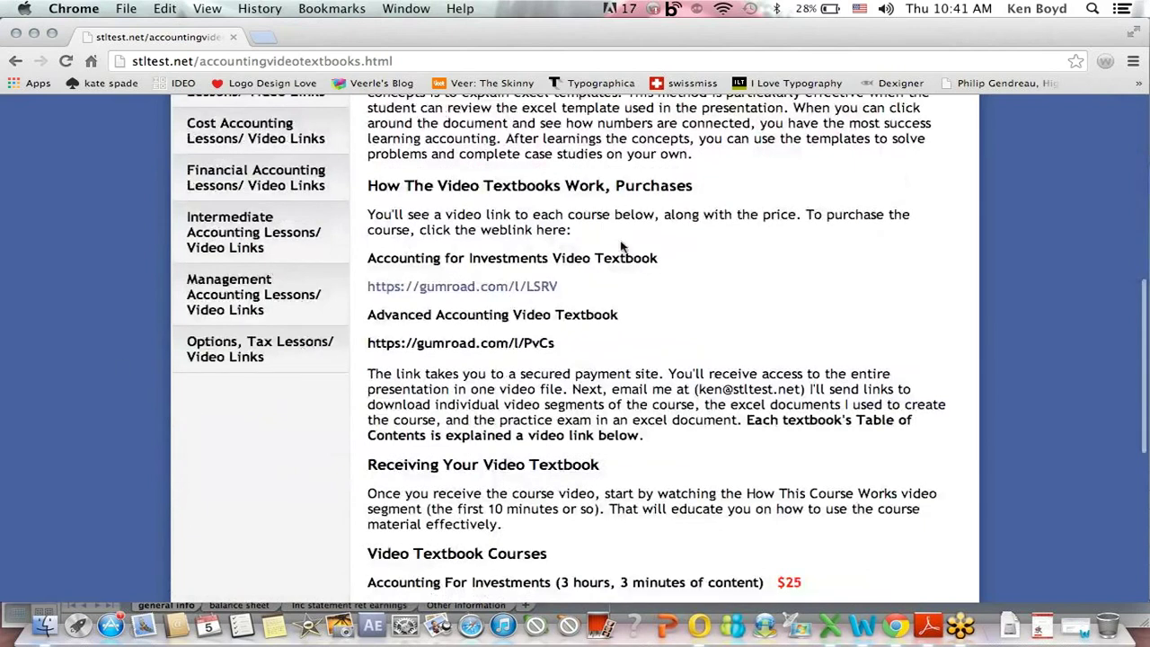